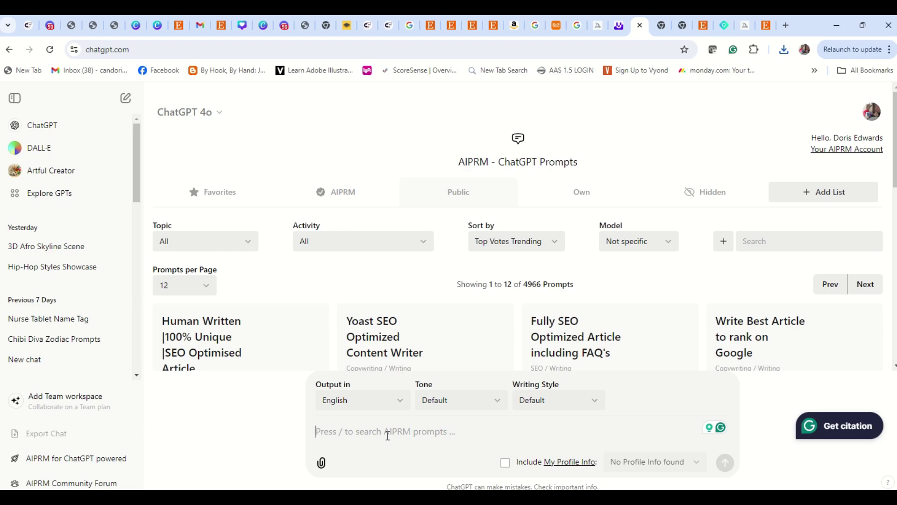
Enter the image prompt about a powerful African American woman in a gray suit, ending at "authority and confidence" without the aspect ratio, stylize and version parameters
text(Create an image of an African American woman in a position of power, dressed in a gray suit with a white blouse, grey stilettos with red bottoms. Her hair is medium length and straight, and she is wearing black framed glasses. The background should suggest a professional environment, highlighting her authority and confidence. aspect ratio 18:22 --stylize 750 --v 6)
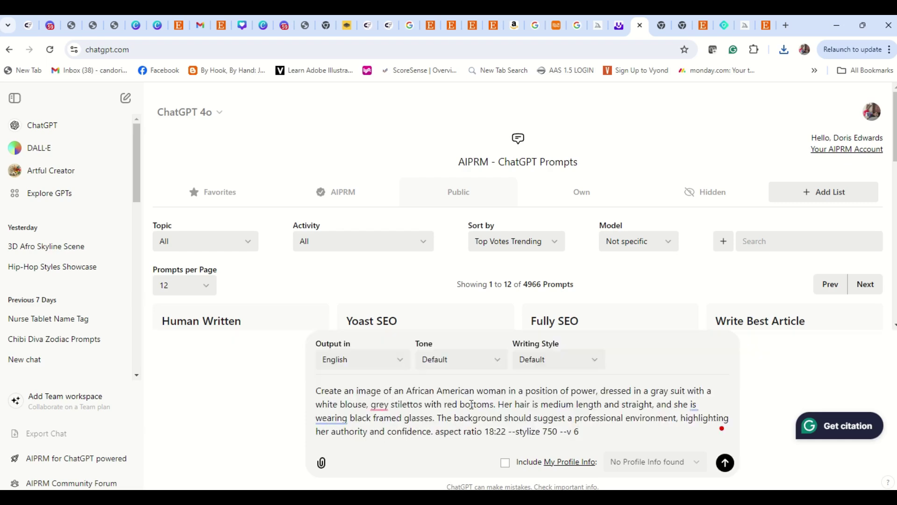
key(BackSpace)
key(BackSpace)
key(BackSpace)
key(BackSpace)
key(BackSpace)
key(BackSpace)
key(BackSpace)
key(BackSpace)
key(BackSpace)
key(BackSpace)
key(BackSpace)
key(BackSpace)
key(BackSpace)
key(BackSpace)
key(BackSpace)
key(BackSpace)
key(BackSpace)
key(BackSpace)
key(BackSpace)
key(BackSpace)
key(BackSpace)
key(BackSpace)
key(BackSpace)
key(BackSpace)
key(BackSpace)
key(BackSpace)
key(BackSpace)
key(BackSpace)
key(BackSpace)
key(BackSpace)
key(BackSpace)
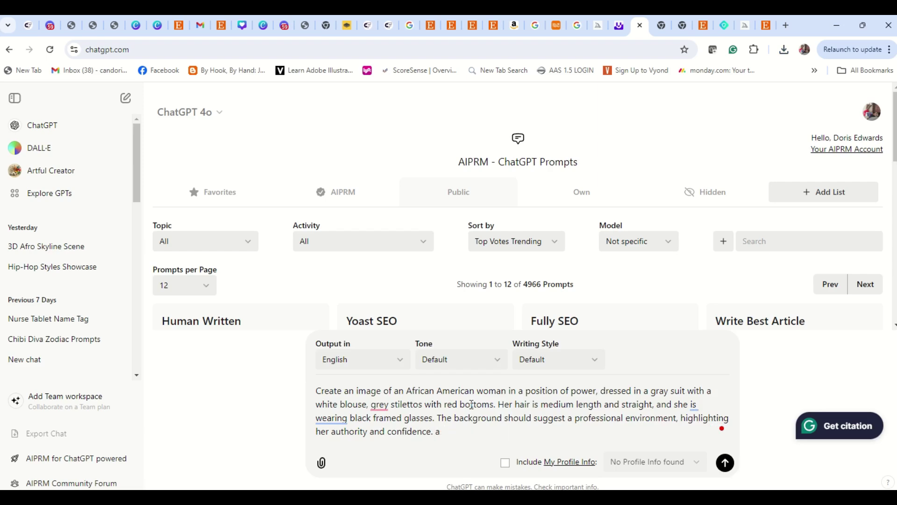
text(e)
Insert "15 prompts of" after "Create" so the request opens with "Create 15 prompts of an image"
click(345, 394)
text(15 imag)
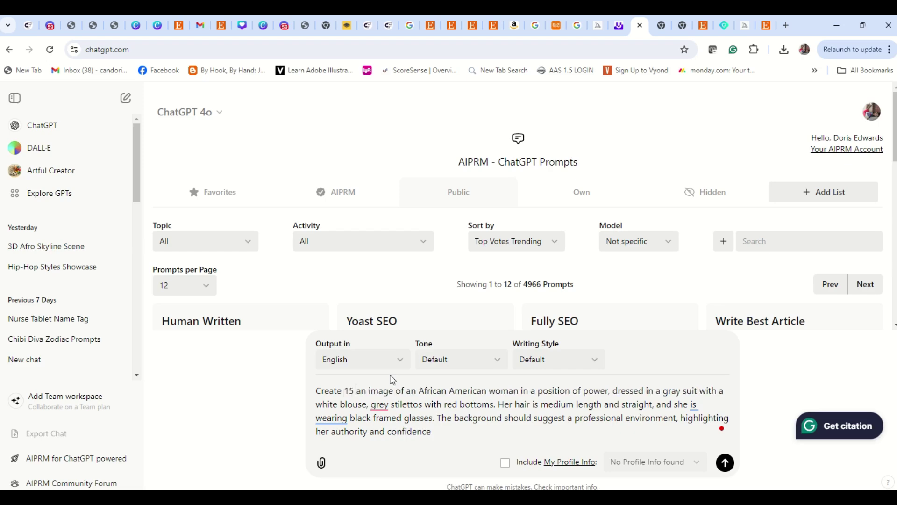
key(BackSpace)
key(BackSpace)
key(BackSpace)
key(BackSpace)
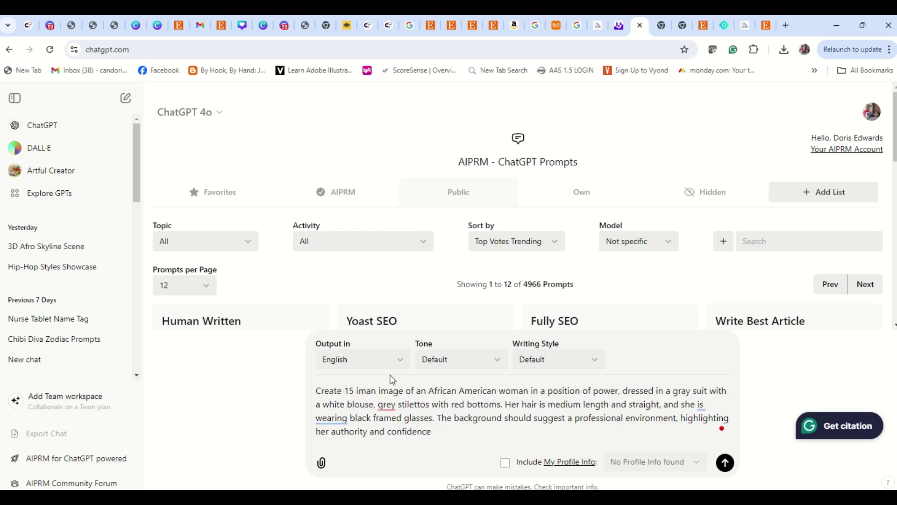
text(pro)
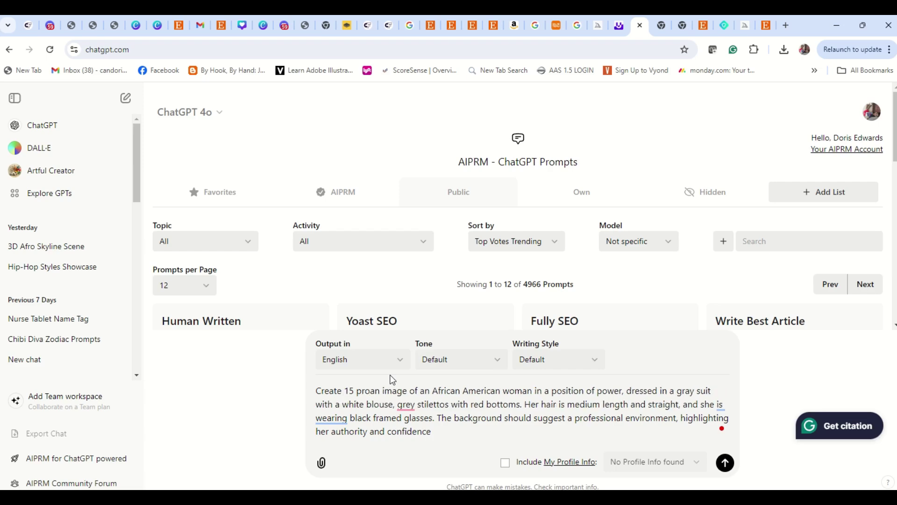
text(mpts )
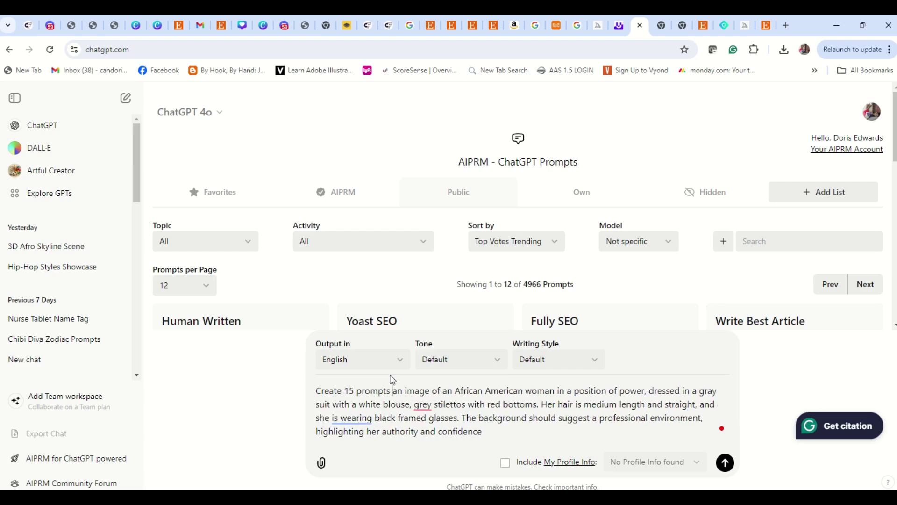
text(of)
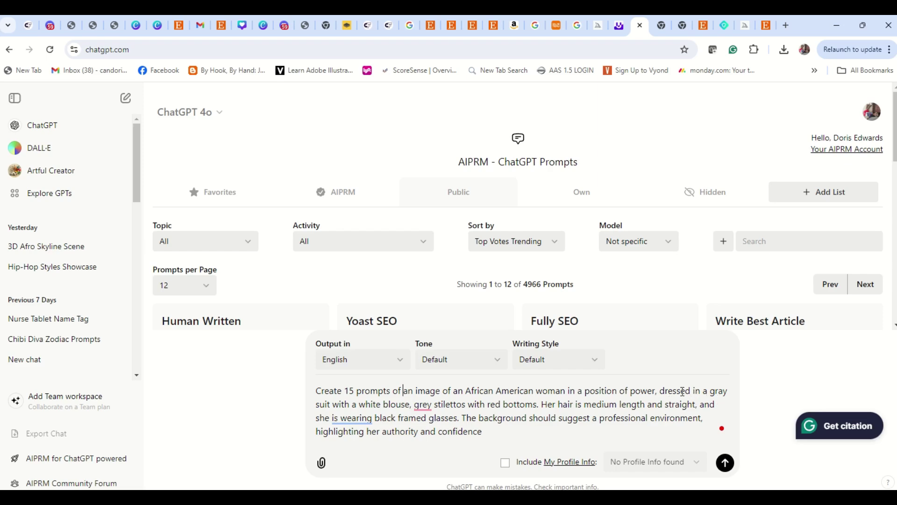
Replace the gray suit wording in the prompt with "business suit use varying colors"
mouse_move(713, 392)
mouse_down()
mouse_move(721, 405)
mouse_move(713, 392)
mouse_move(723, 386)
mouse_up()
text(business)
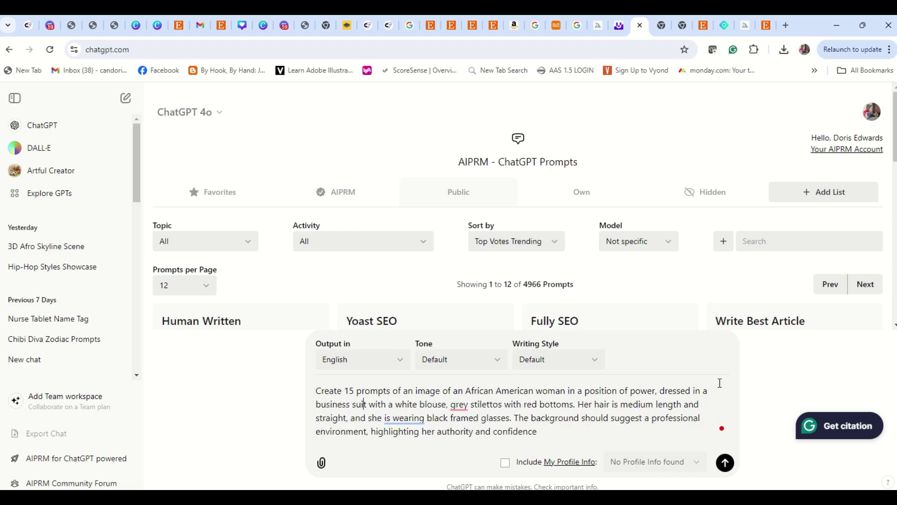
text( s)
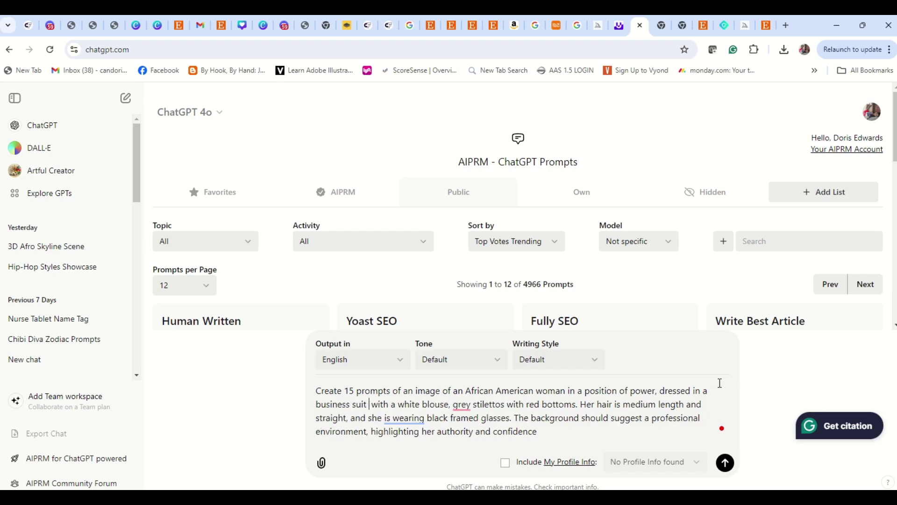
text(uit use var)
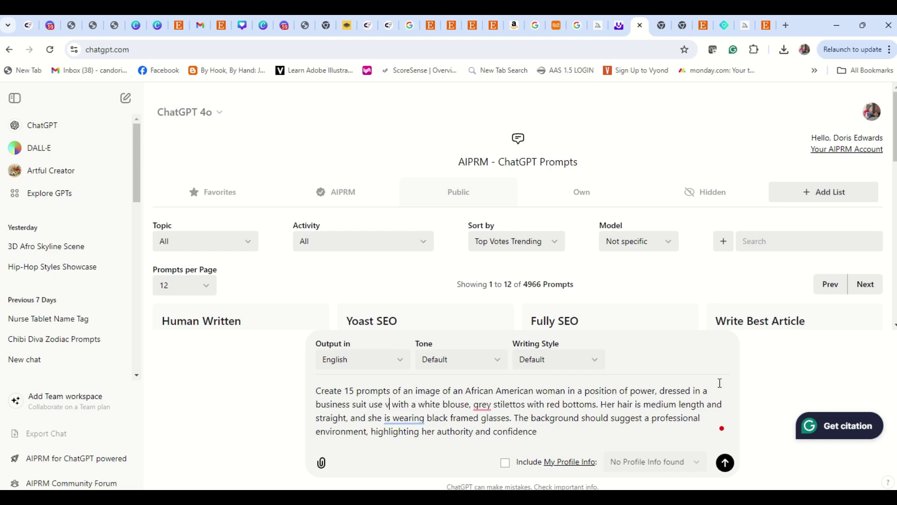
text(ying cp)
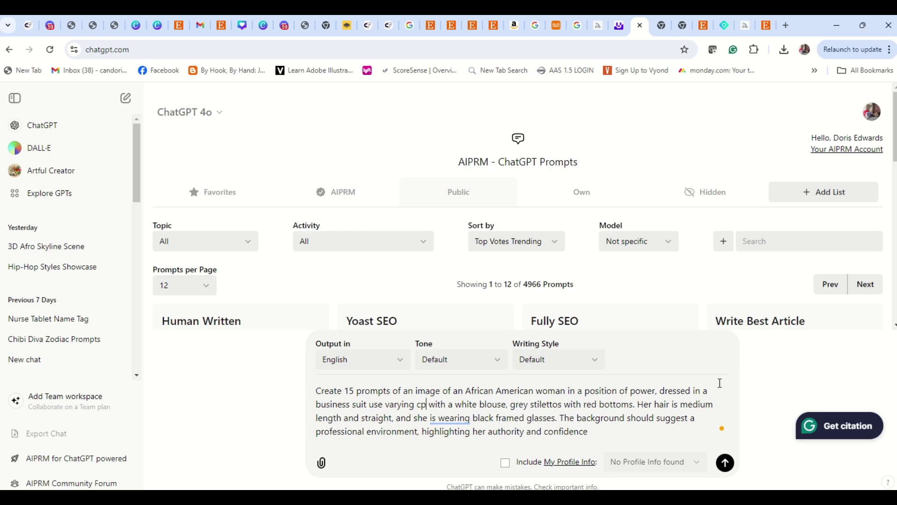
key(Num_Lock)
text(olors)
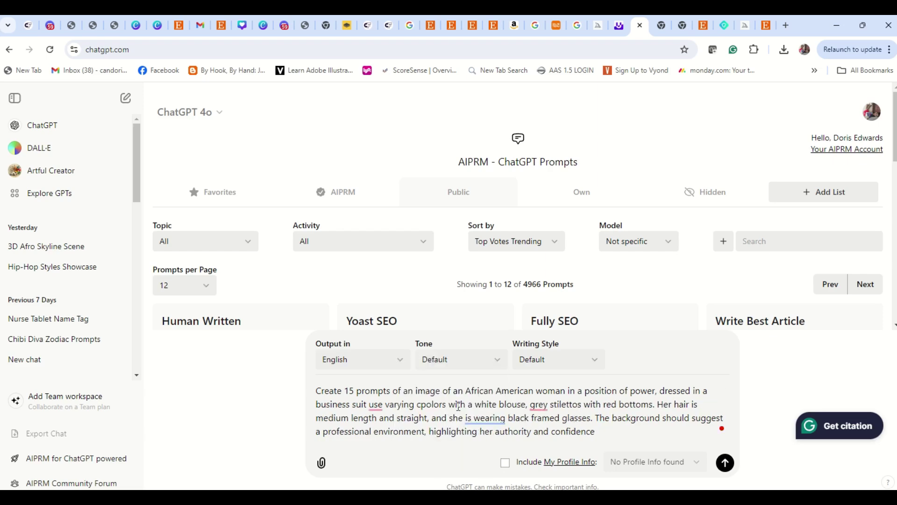
click(423, 404)
key(BackSpace)
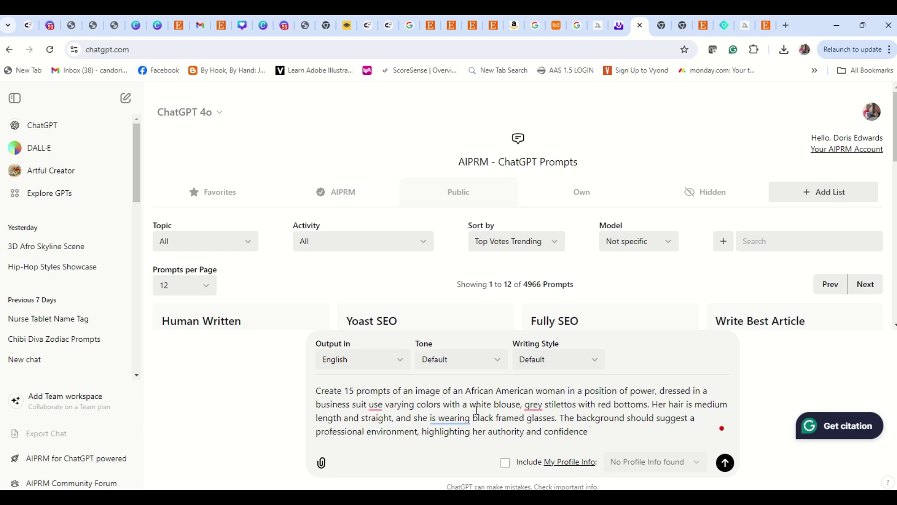
Remove "white" before "blouse" and replace the grey stilettos with red bottoms by "and matching shoes"
drag(470, 404, 492, 404)
key(BackSpace)
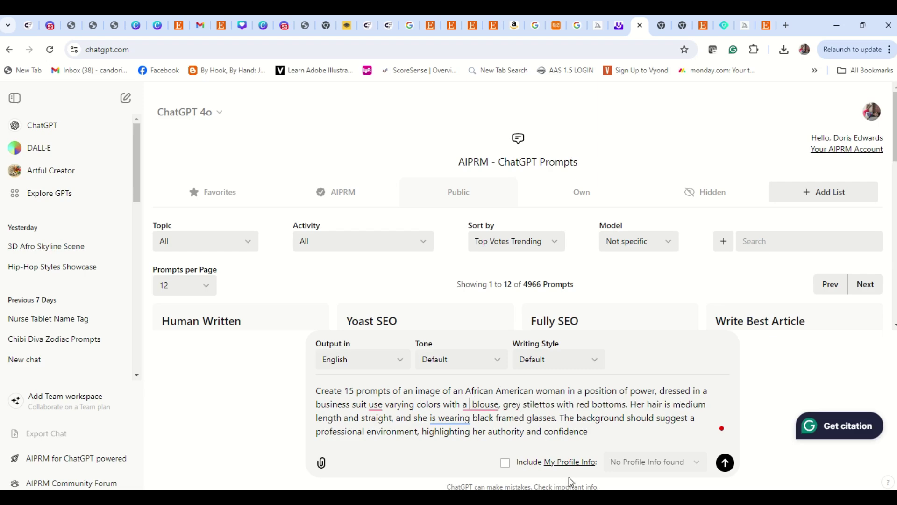
key(BackSpace)
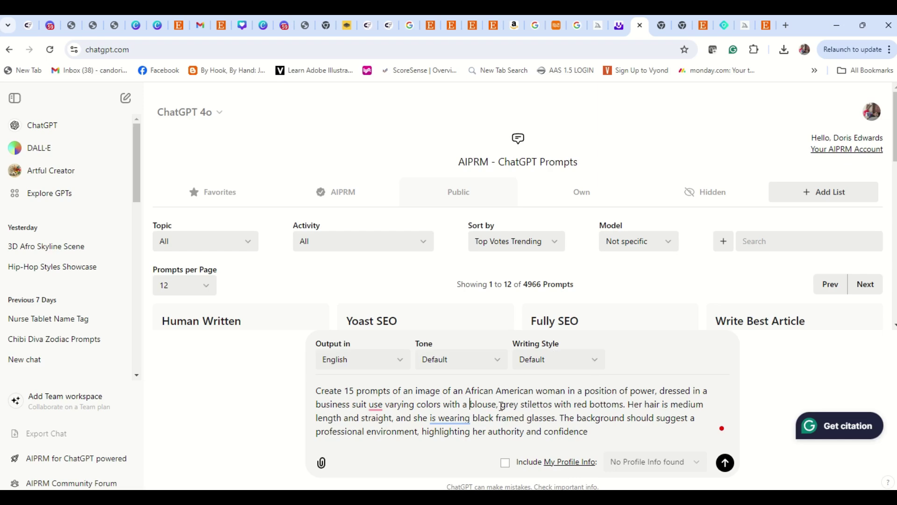
drag(500, 404, 624, 404)
text(and matching)
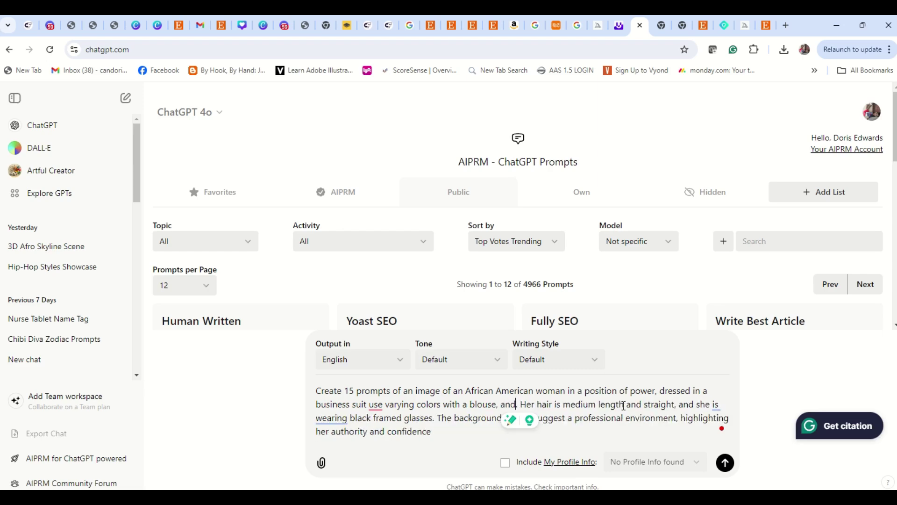
text( shoes)
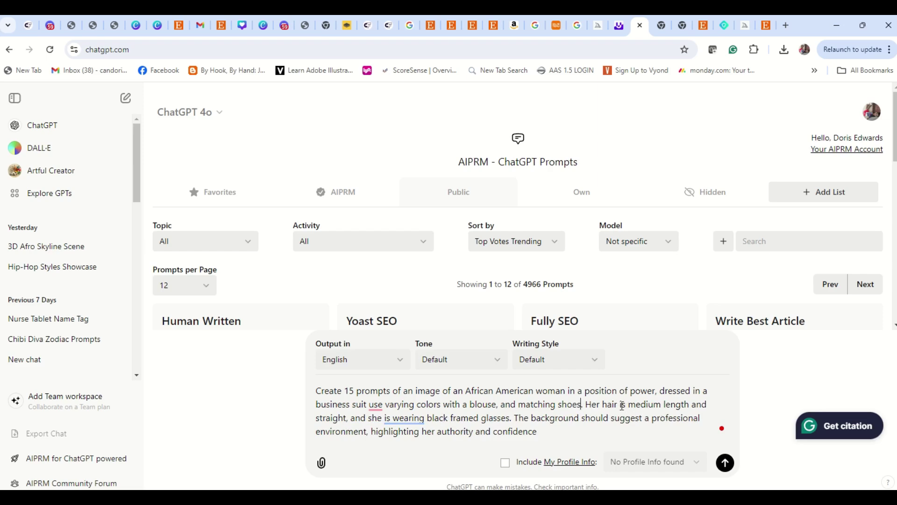
Replace the medium length, straight hair description with "Create different hairstyles in each prompt"
drag(586, 405, 345, 419)
text(Create )
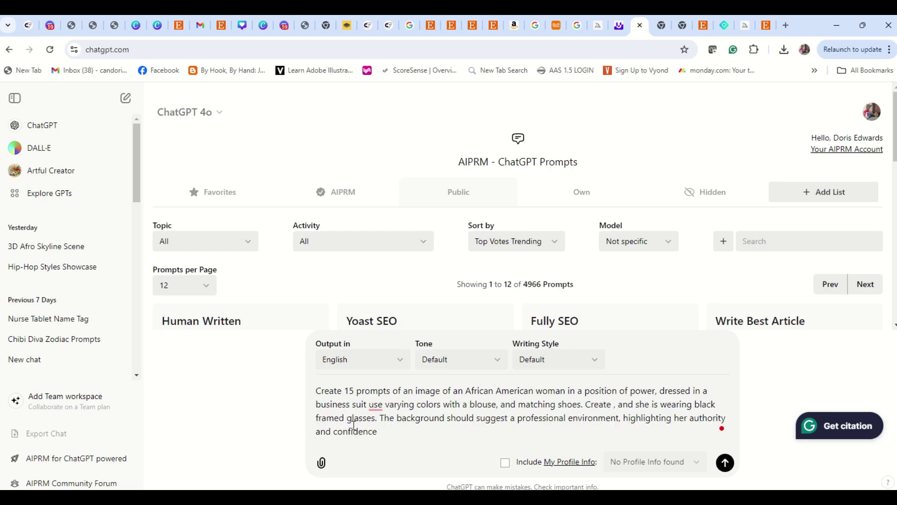
text(differe)
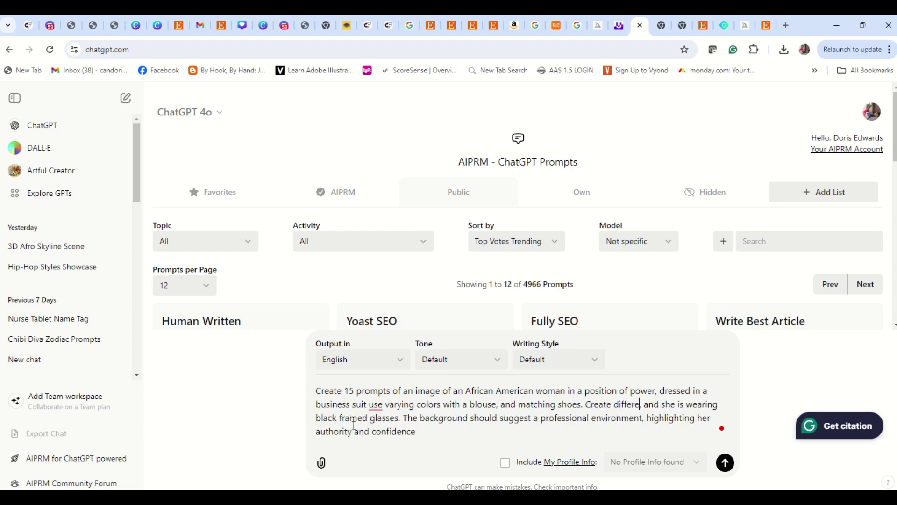
text(nt hairst)
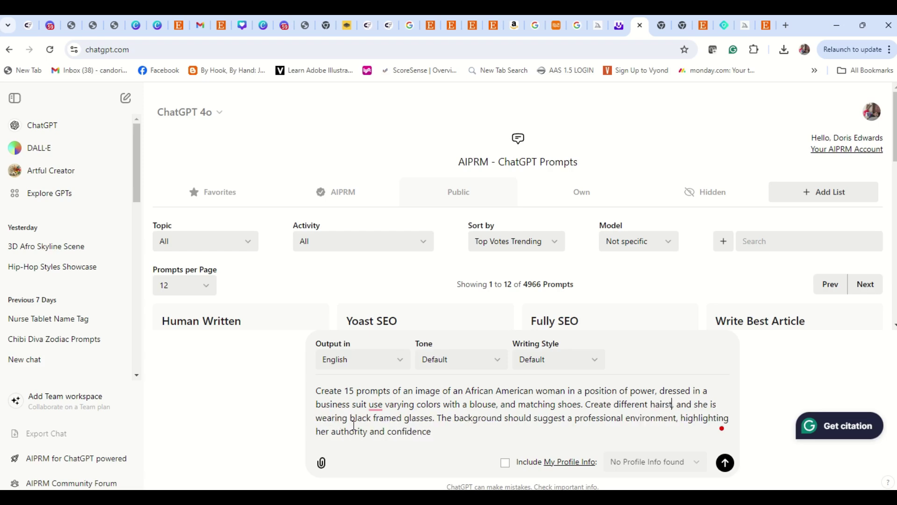
text(yles in)
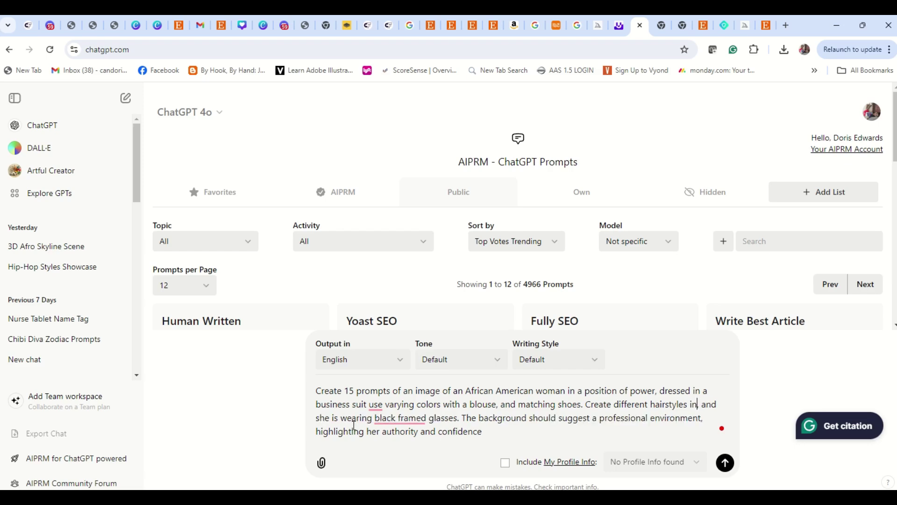
text( each prompt,)
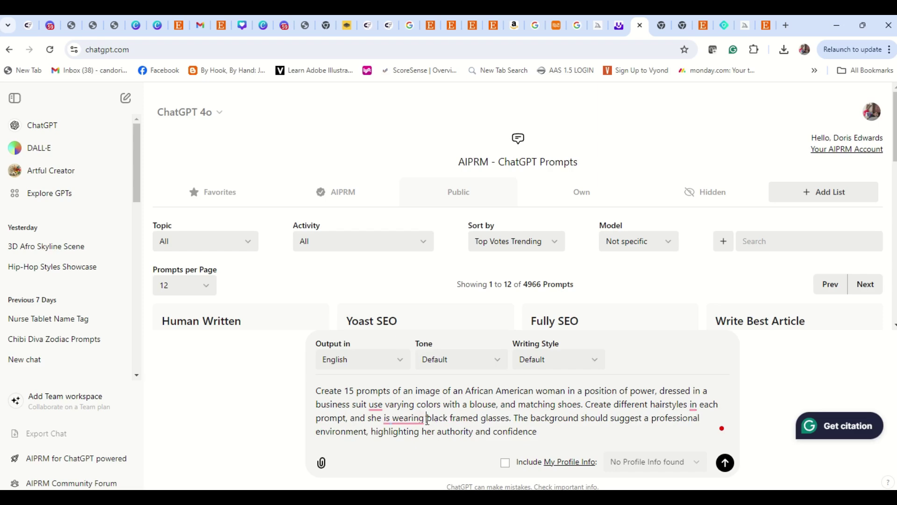
Remove "black framed" before "glasses" and add ", vary the frame color on the glasses" after it
drag(427, 417, 481, 413)
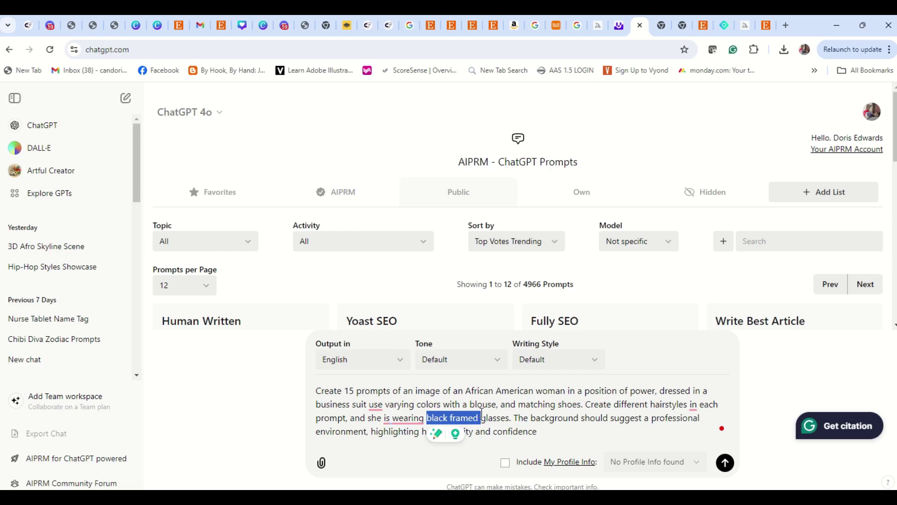
key(BackSpace)
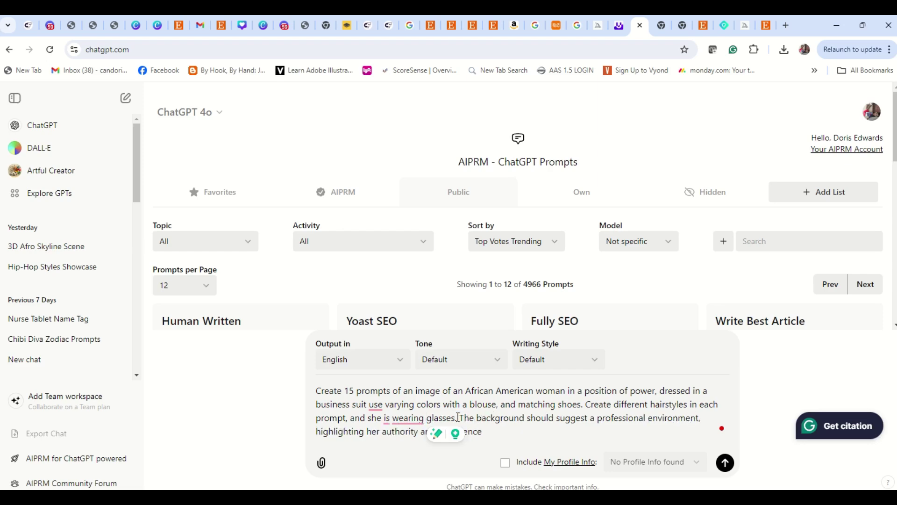
text(, vary the)
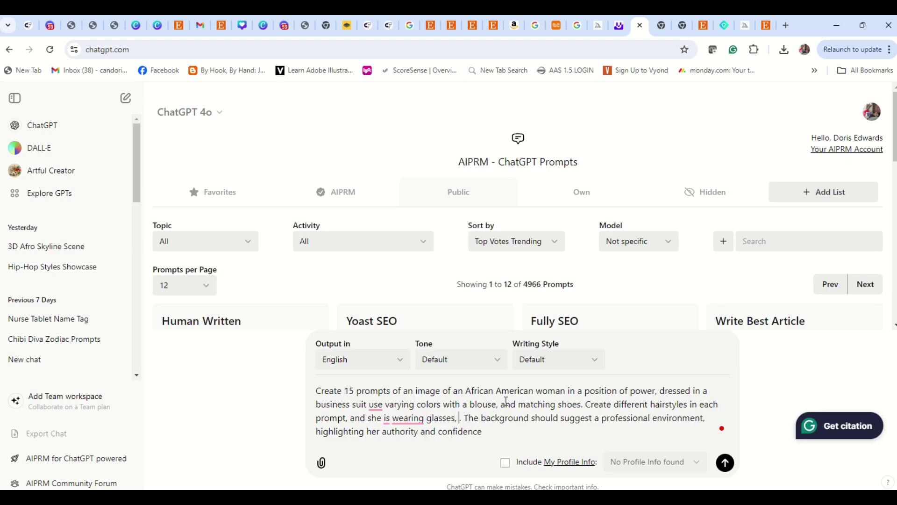
text( frame col)
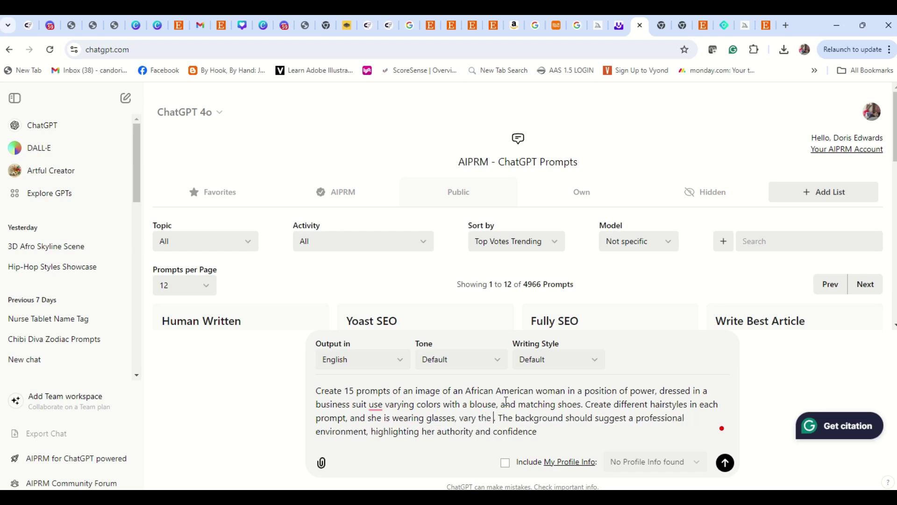
text(or on the g)
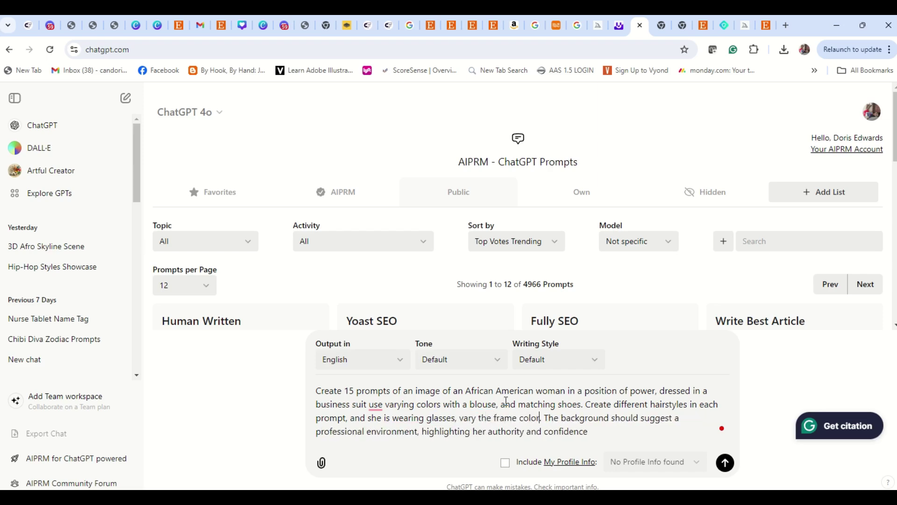
text(lasses.)
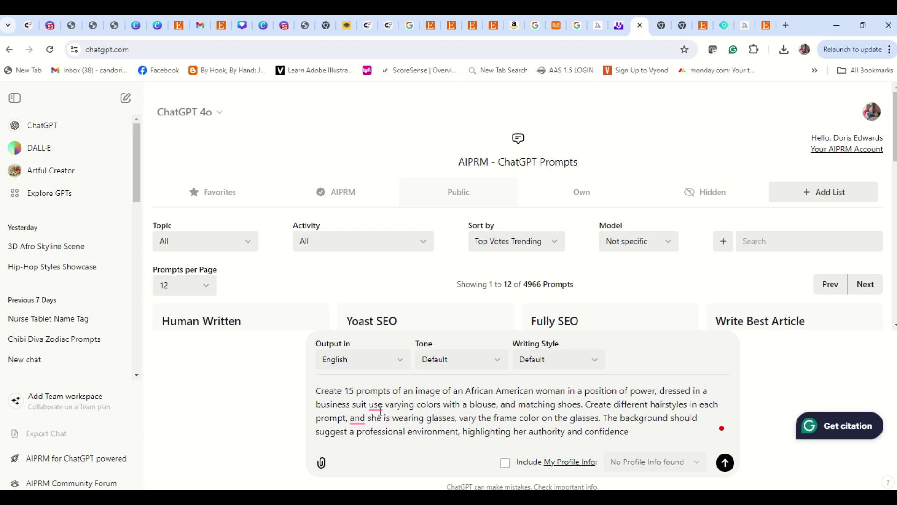
Correct "use" to "using" before "varying colors", keep "and she is wearing glasses" as written, and submit the prompt
mouse_move(380, 408)
click(381, 349)
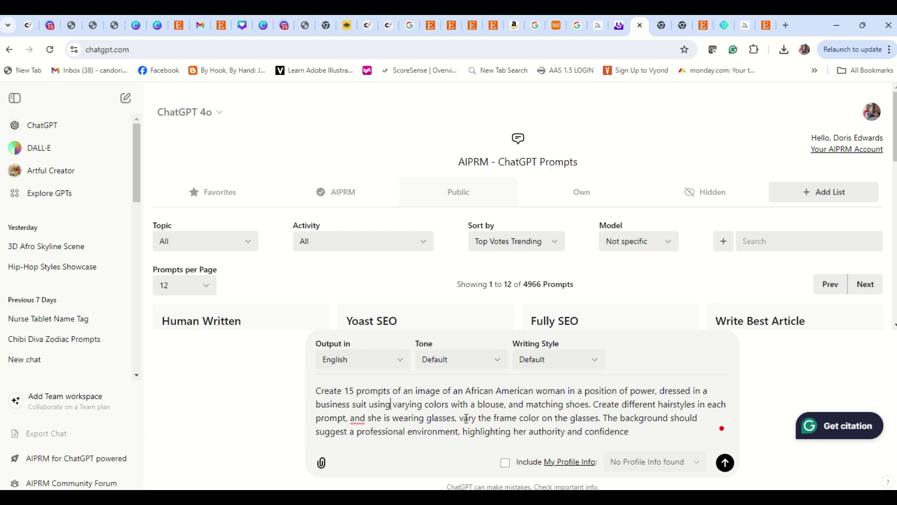
mouse_move(358, 419)
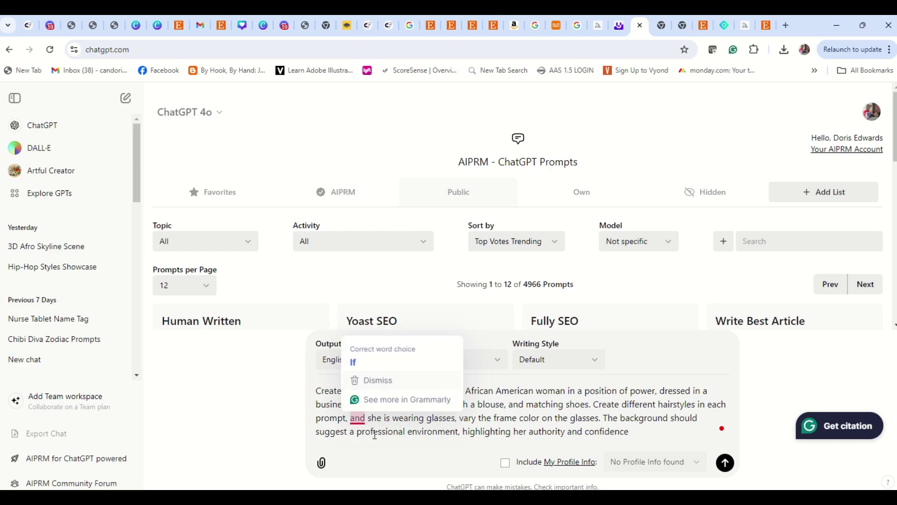
click(398, 432)
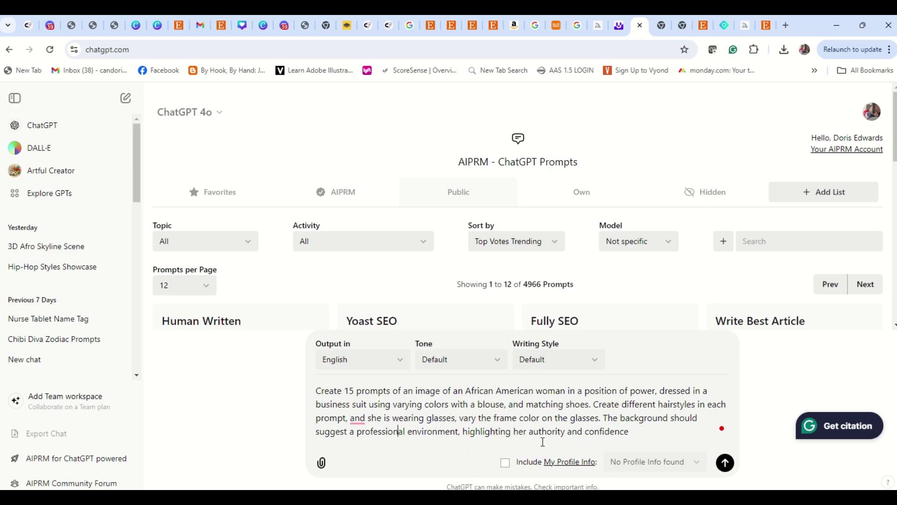
click(729, 462)
click(726, 464)
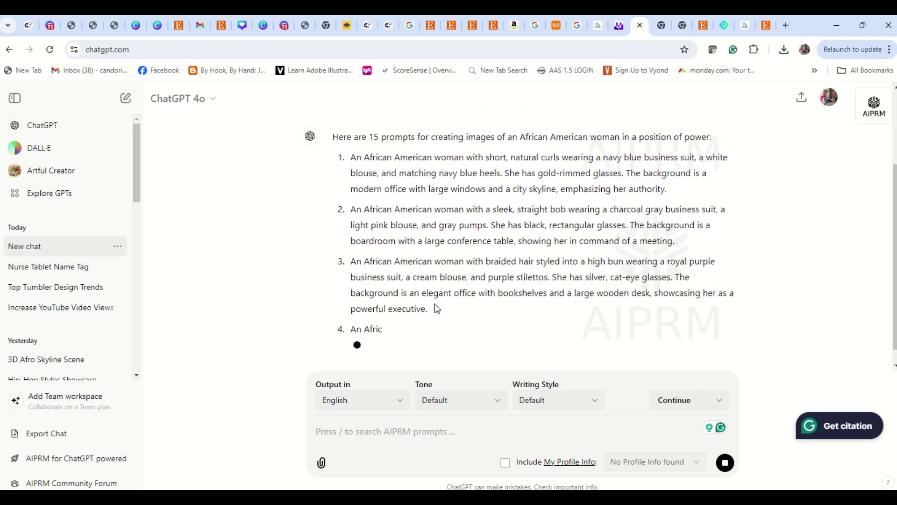
Copy the full text of the first generated prompt, about the woman with short natural curls in a navy blue suit
scroll(434, 306, up, 3)
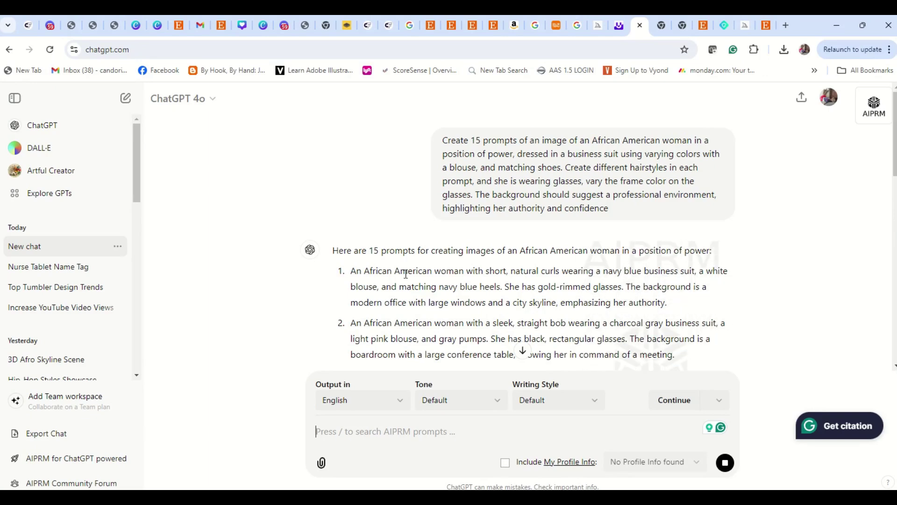
drag(350, 272, 675, 303)
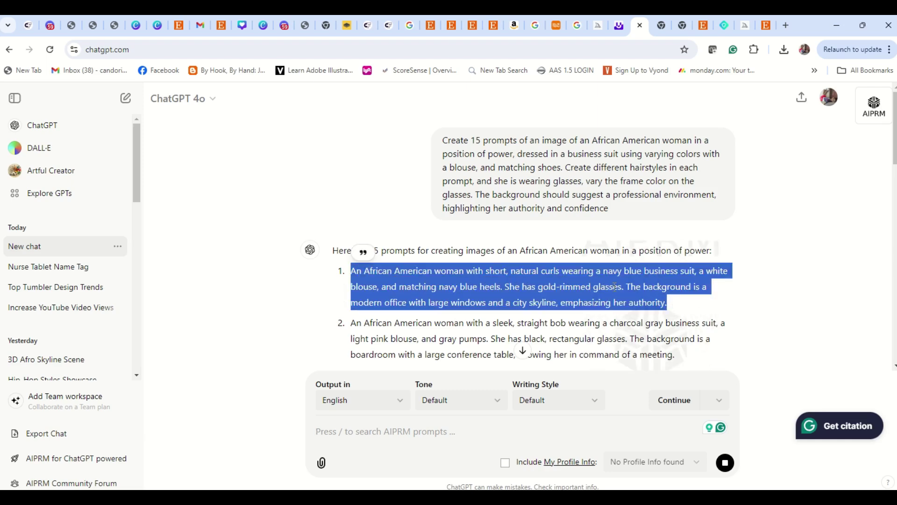
right_click(344, 286)
click(384, 300)
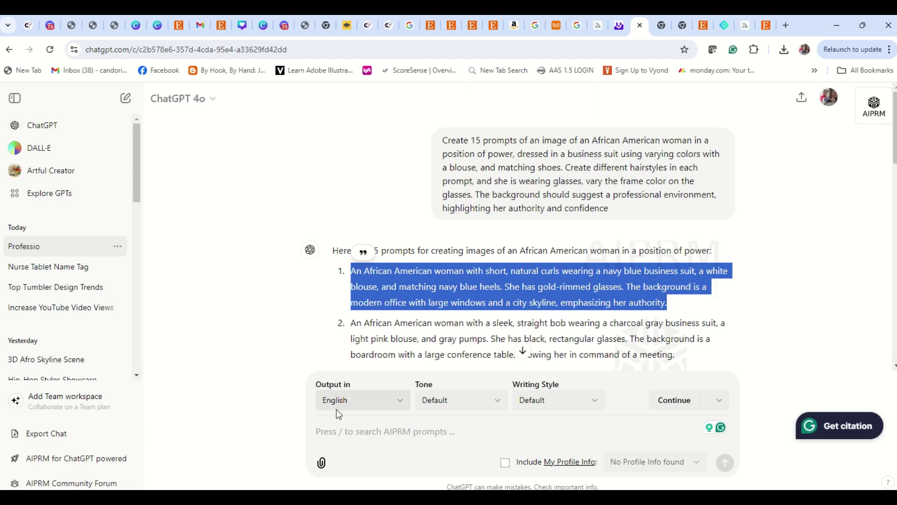
Paste the copied prompt about the woman in the navy blue suit as a new chat message and submit it
click(355, 424)
text(v)
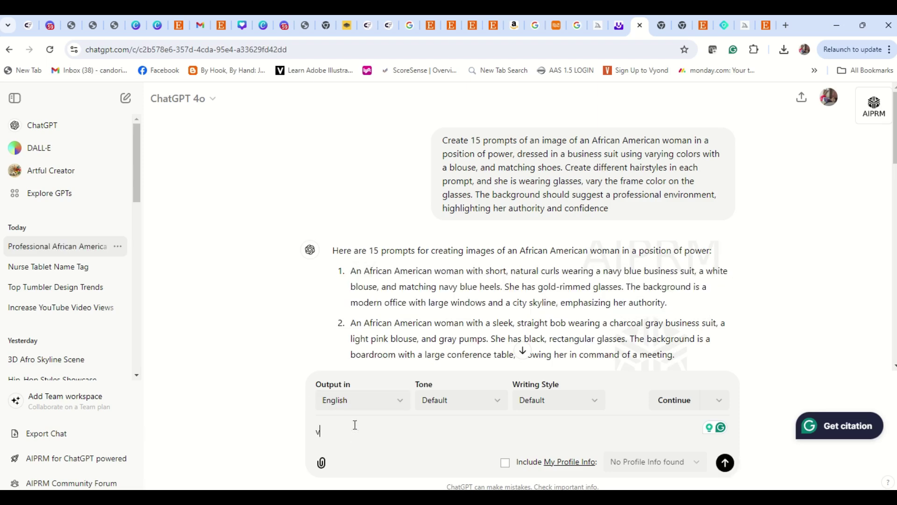
key(BackSpace)
key(ctrl+v)
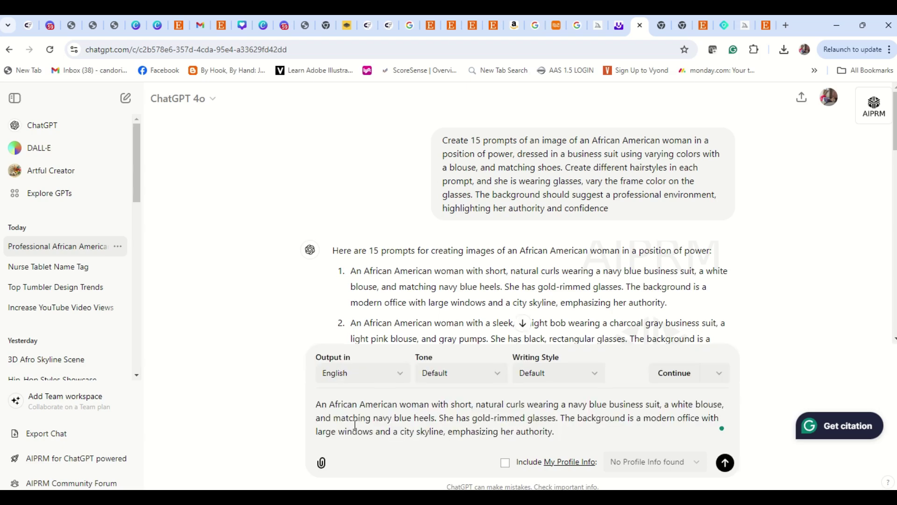
click(725, 464)
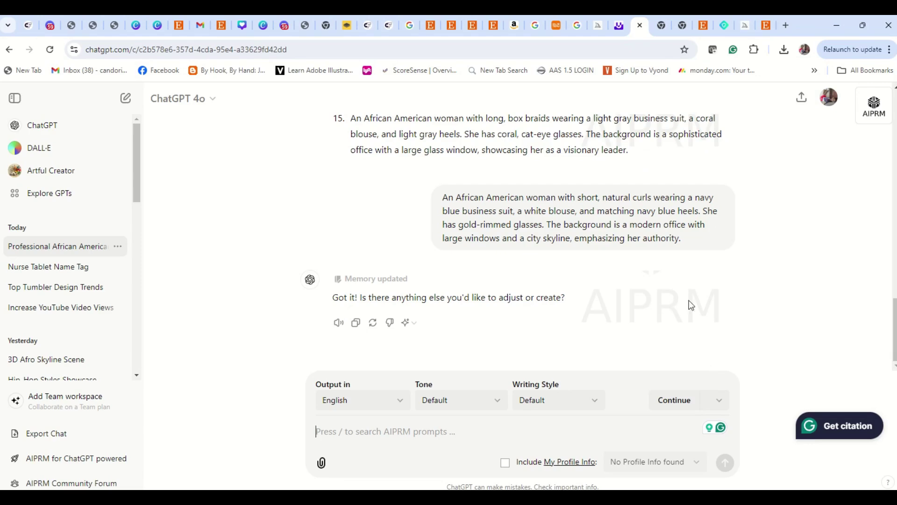
Submit a new message that puts "Create An image of an" before the copied African American woman prompt
click(365, 427)
text(Create)
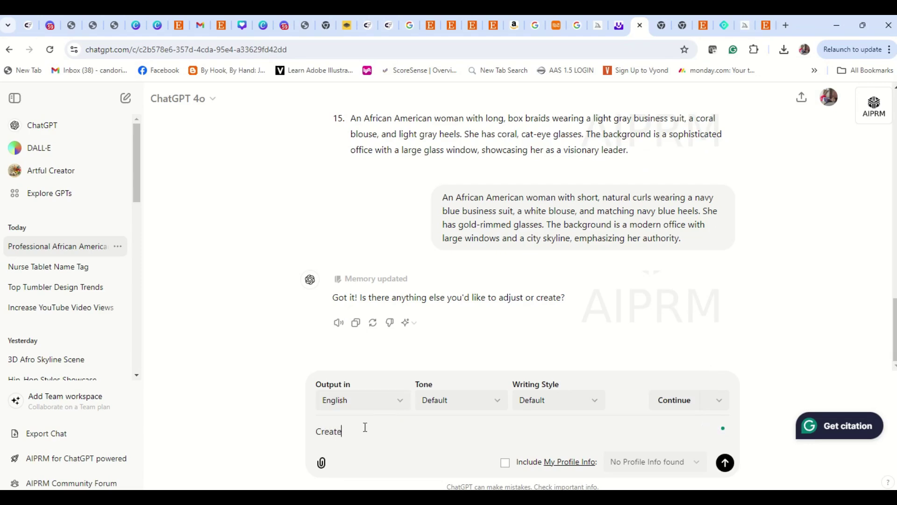
key(ctrl+v)
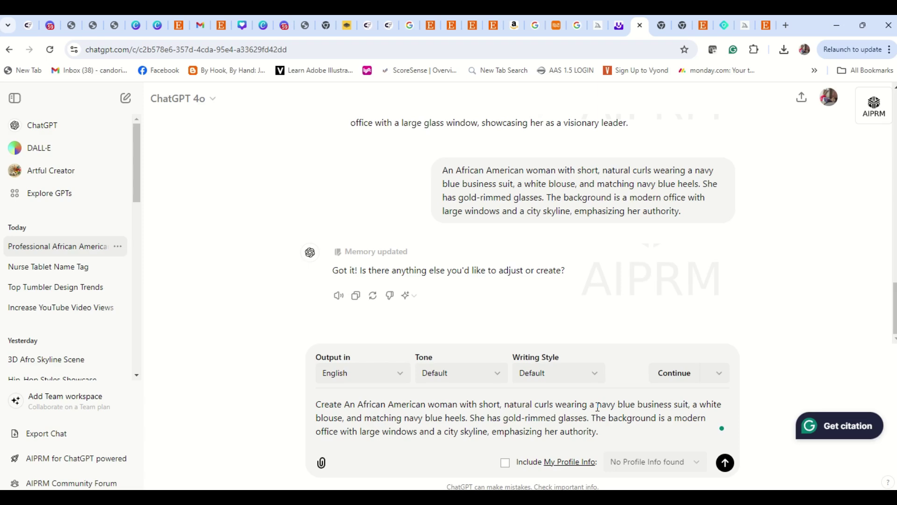
click(360, 403)
text(image of)
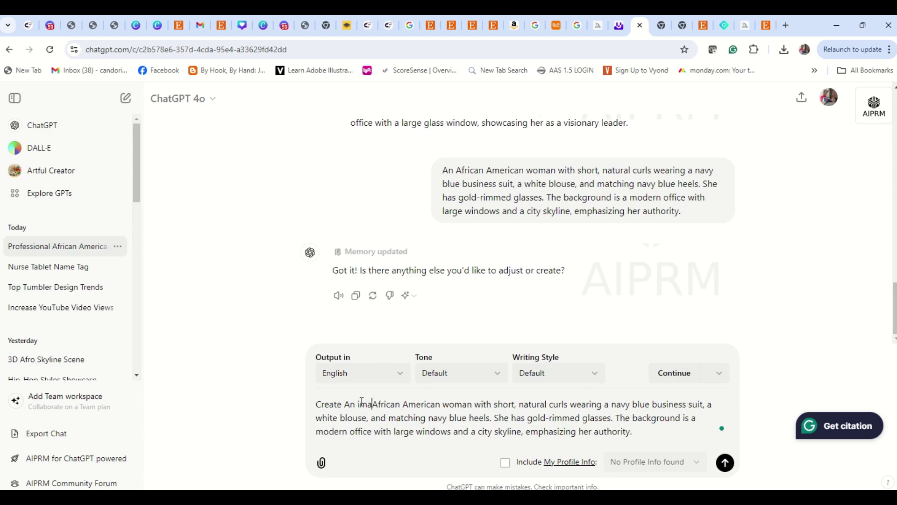
text( an)
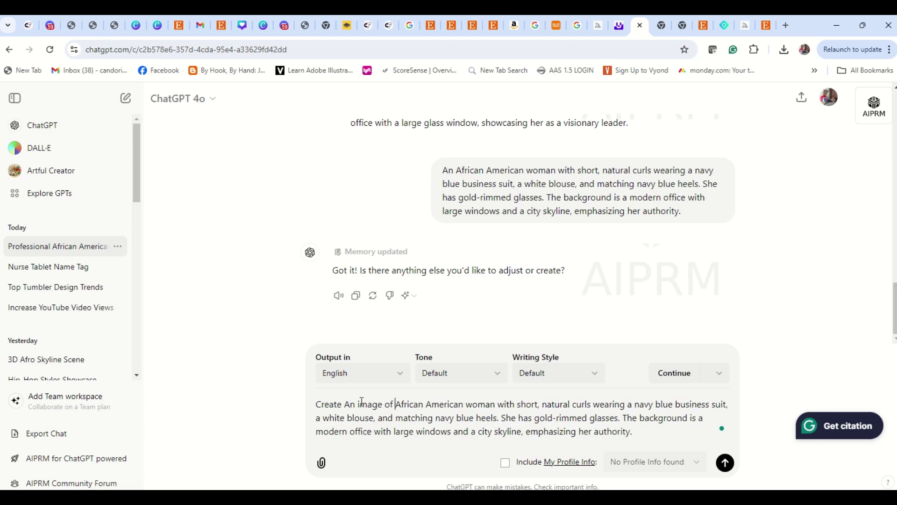
click(722, 464)
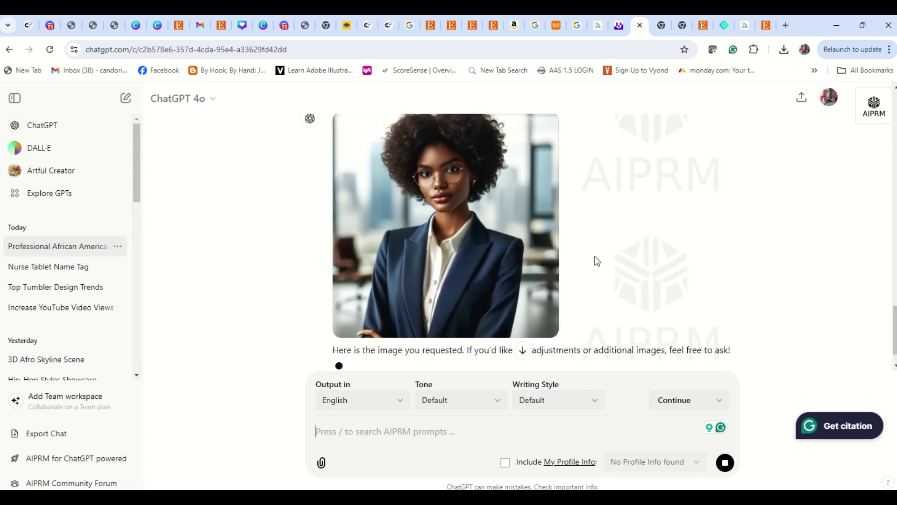
Open the generated image at full size, copy the prompt from its details, and close the image view
scroll(556, 296, up, 2)
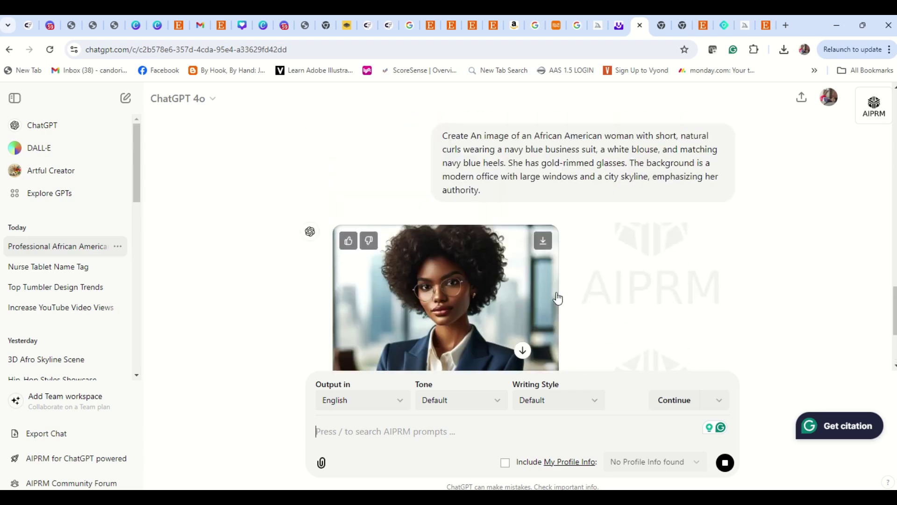
click(487, 256)
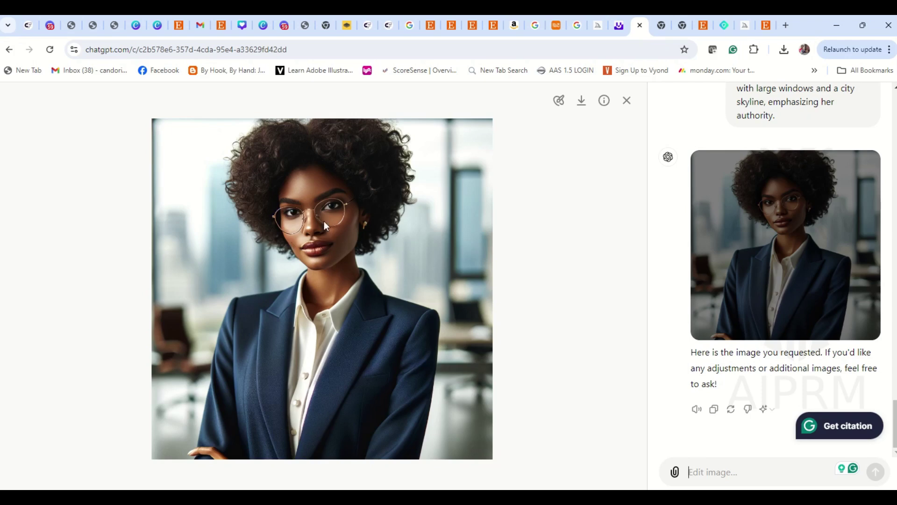
click(607, 103)
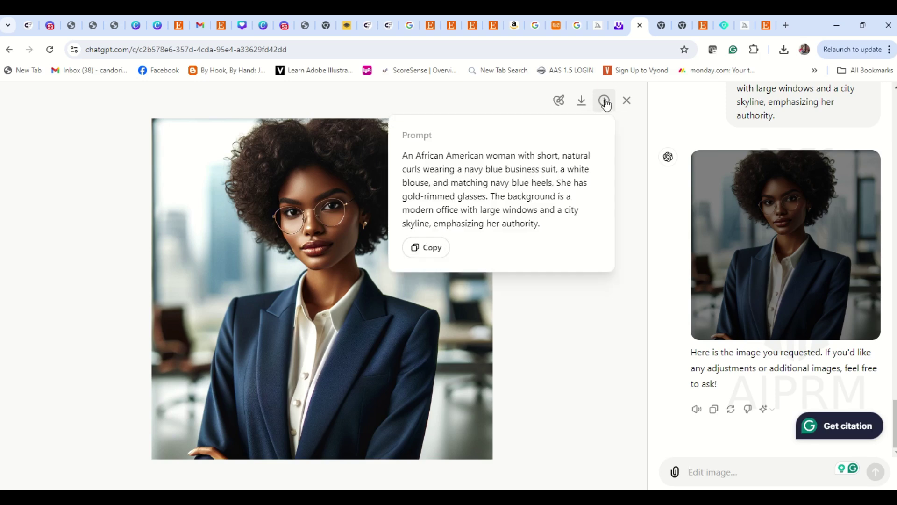
click(432, 248)
click(627, 101)
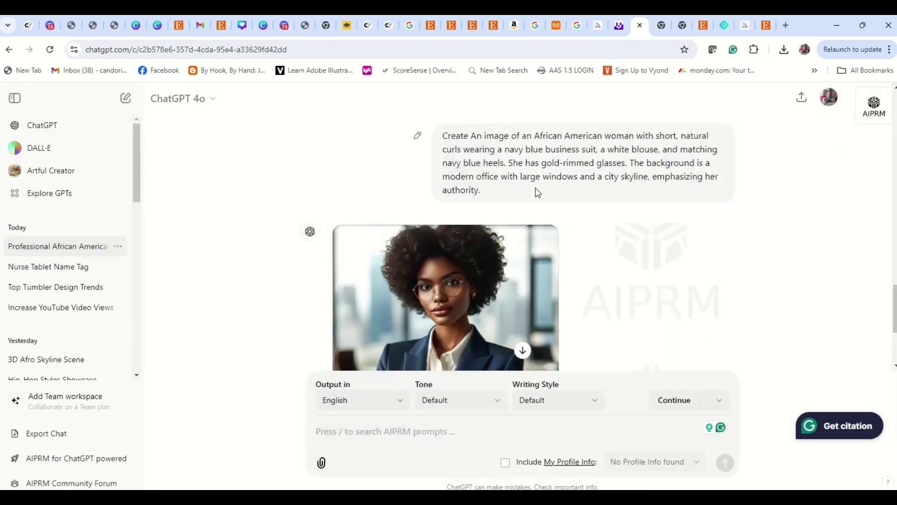
scroll(466, 265, down, 3)
scroll(466, 266, up, 3)
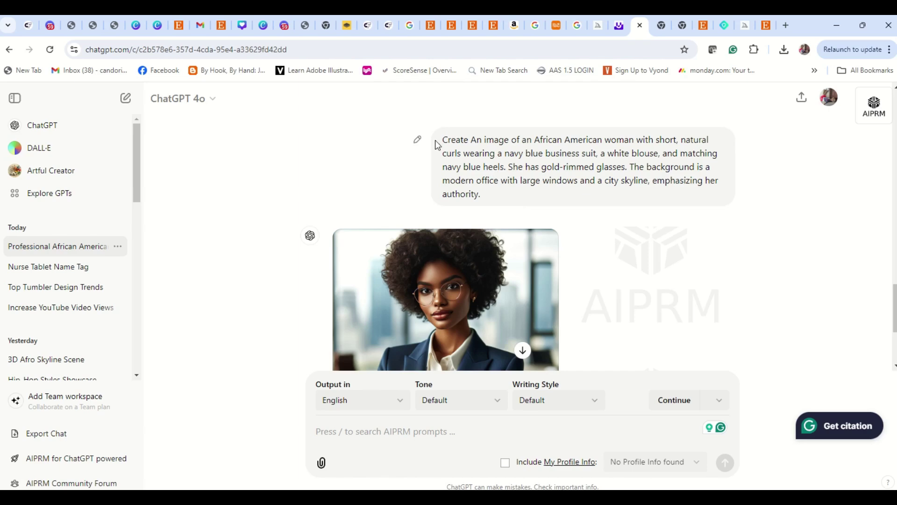
Switch to the general channel in Discord and fill Midjourney's /imagine command with the copied prompt
click(50, 25)
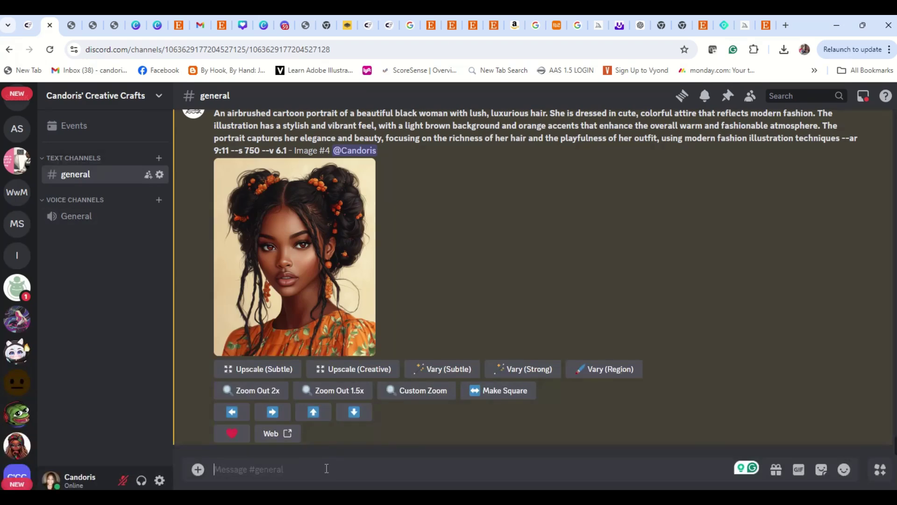
text(/im)
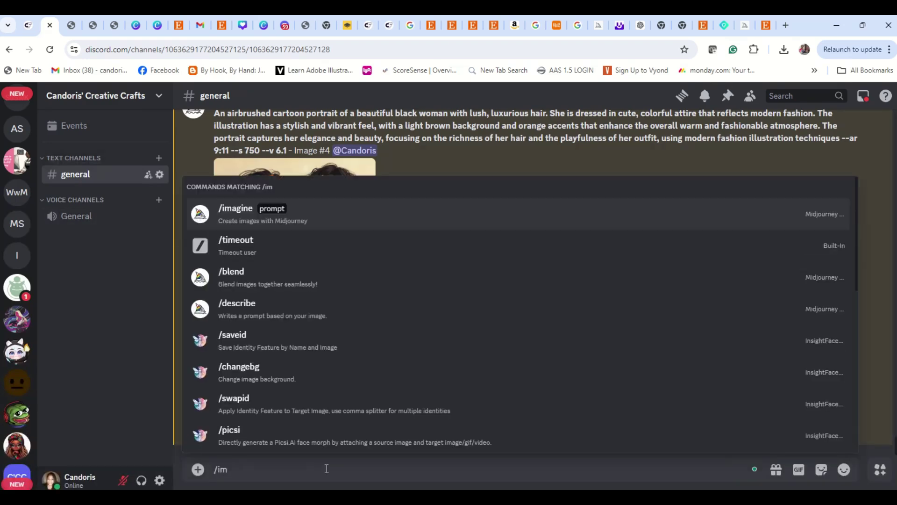
key(Tab)
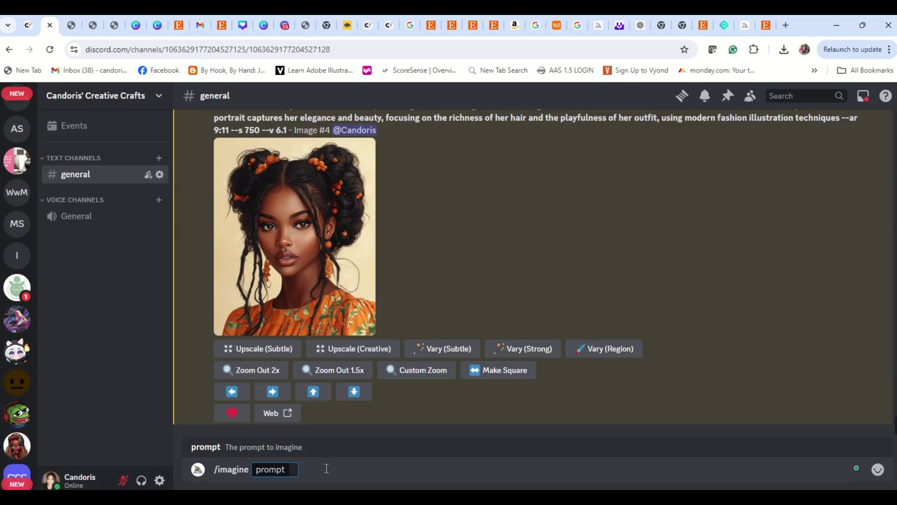
key(ctrl+v)
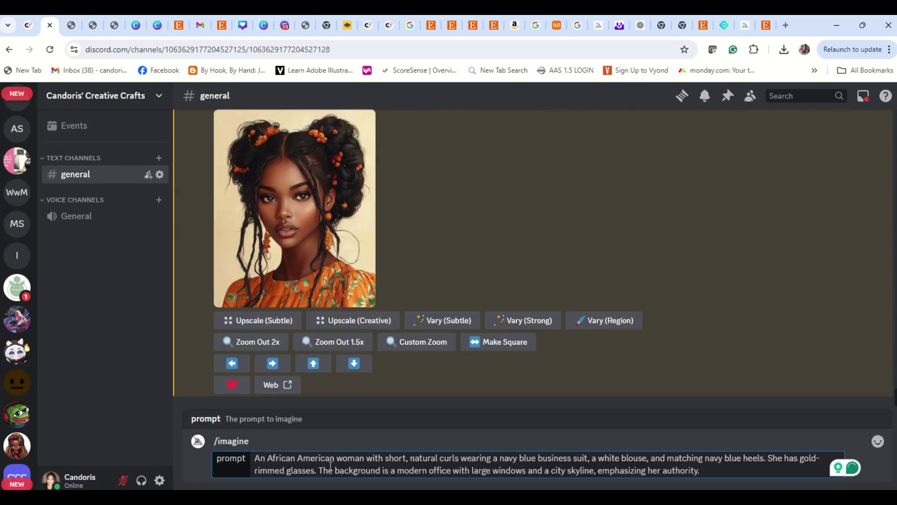
Add ", --s 750 --v 6.1 --ar 9:11" to the end of the /imagine prompt and submit it
text(, --)
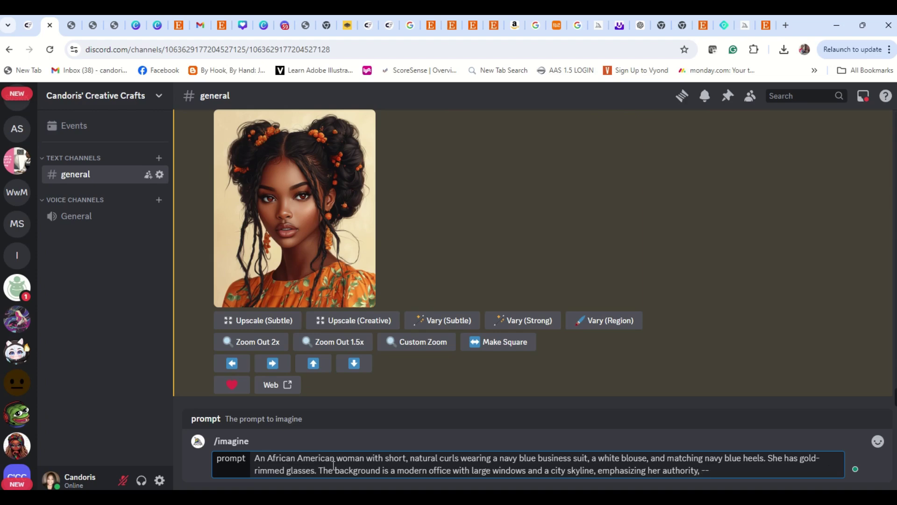
text(s 750)
text(--v 6.1)
text(--ar 18:22)
key(Return)
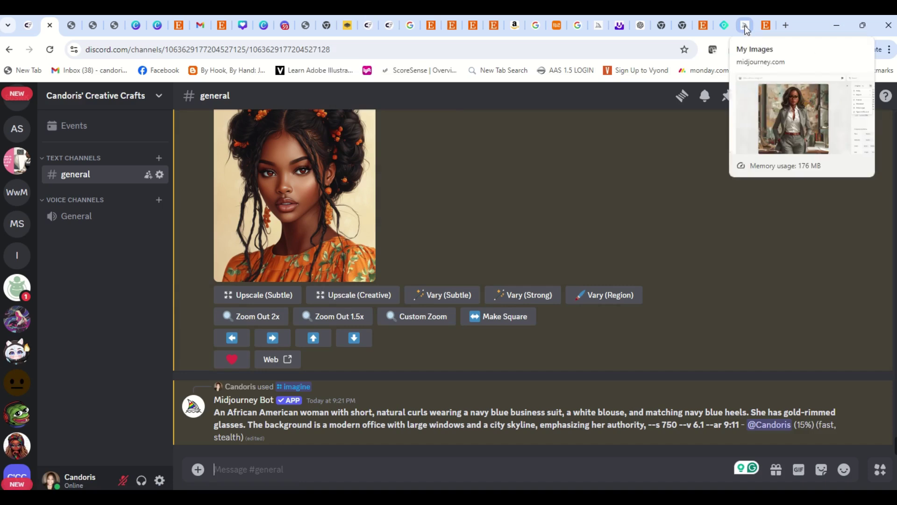
Switch back to ChatGPT and review the image it generated of the woman in the navy blue suit
click(638, 28)
scroll(497, 284, down, 5)
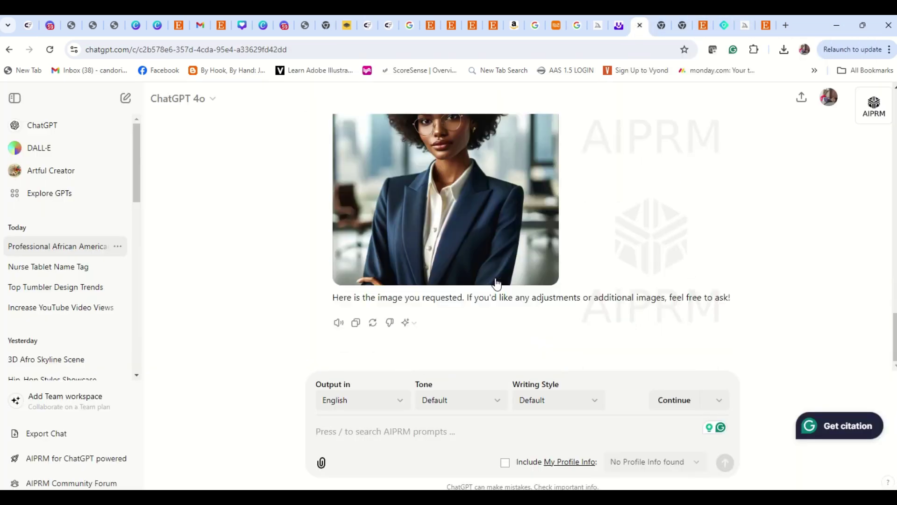
scroll(497, 283, up, 3)
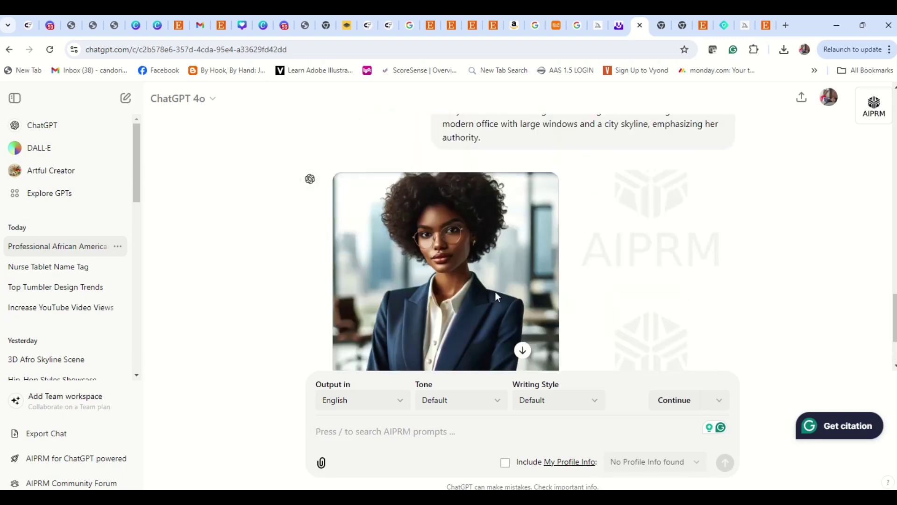
scroll(496, 295, up, 1)
scroll(485, 348, down, 3)
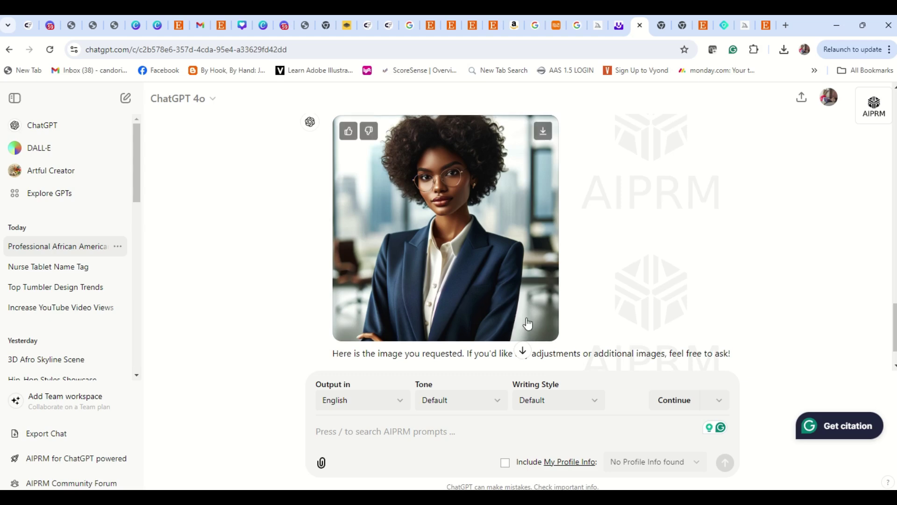
scroll(529, 322, down, 1)
scroll(528, 322, up, 2)
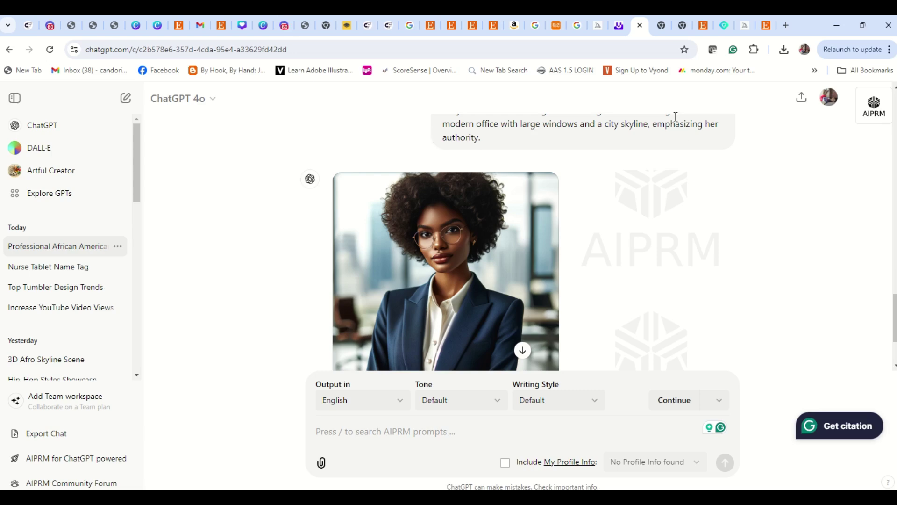
Return to Discord, open Midjourney's four-image grid at full size in the browser, examine each variation, and close it
click(50, 26)
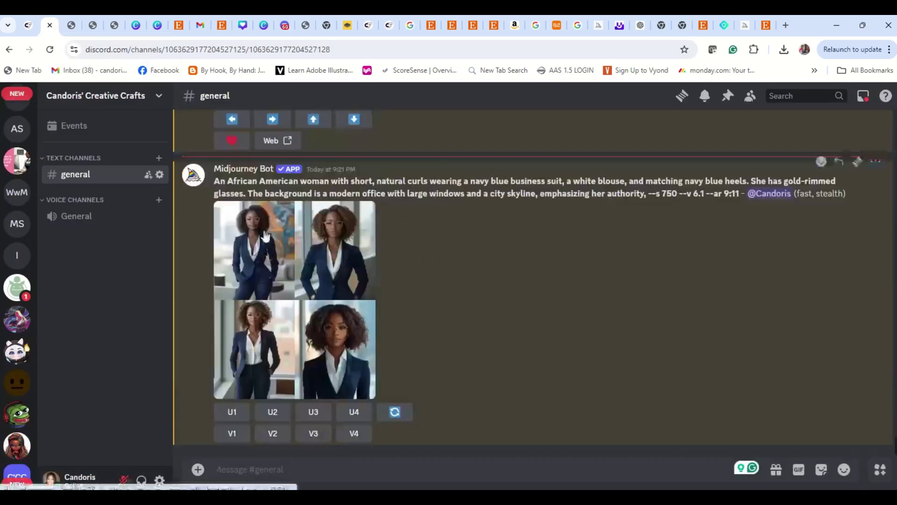
click(265, 235)
click(377, 427)
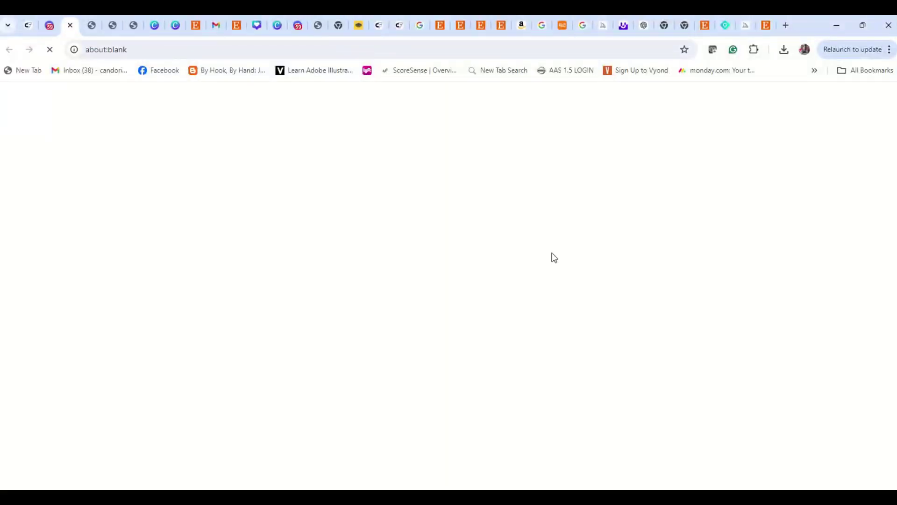
click(380, 164)
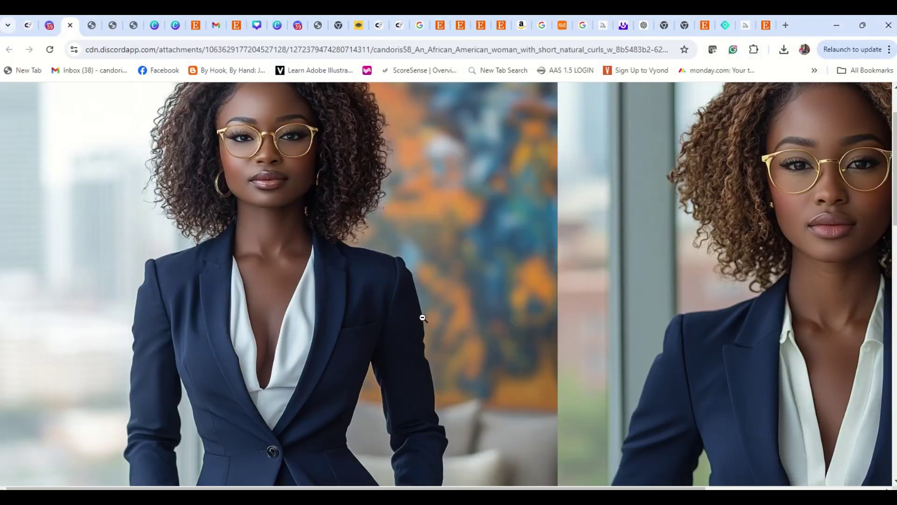
scroll(423, 317, up, 2)
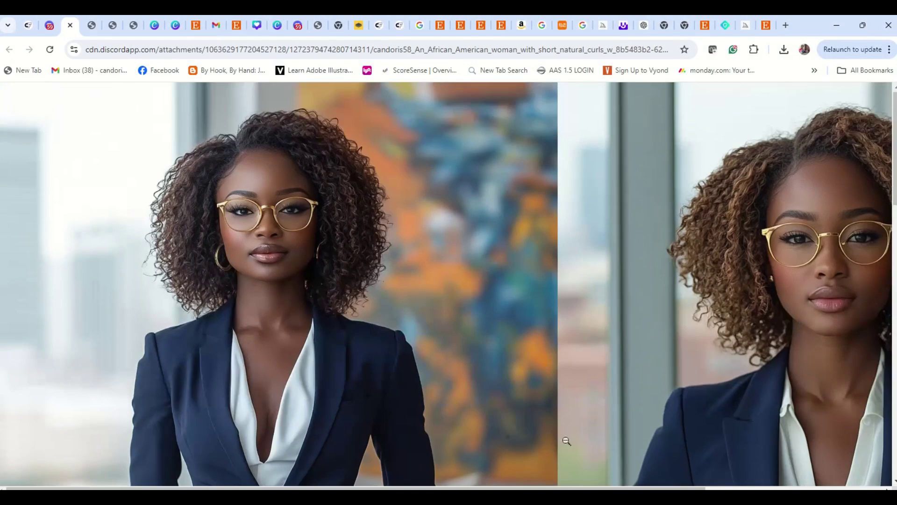
scroll(570, 384, down, 10)
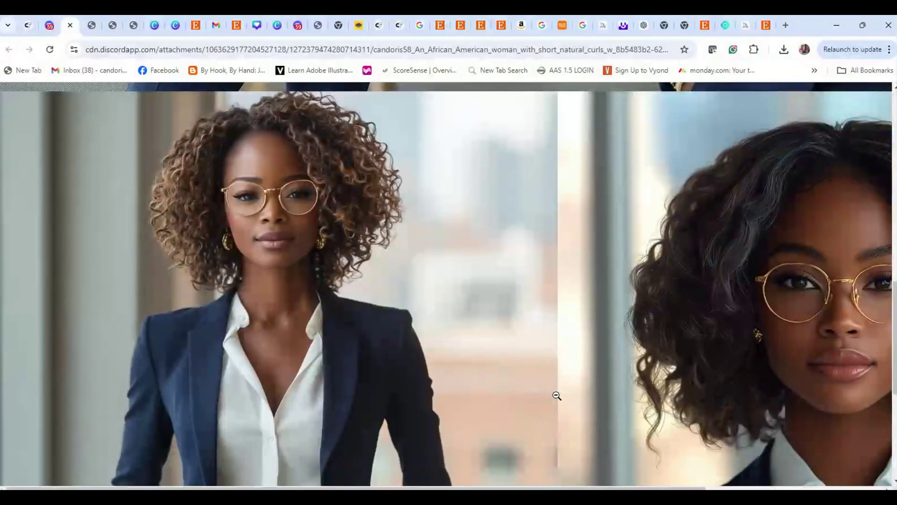
scroll(557, 395, down, 6)
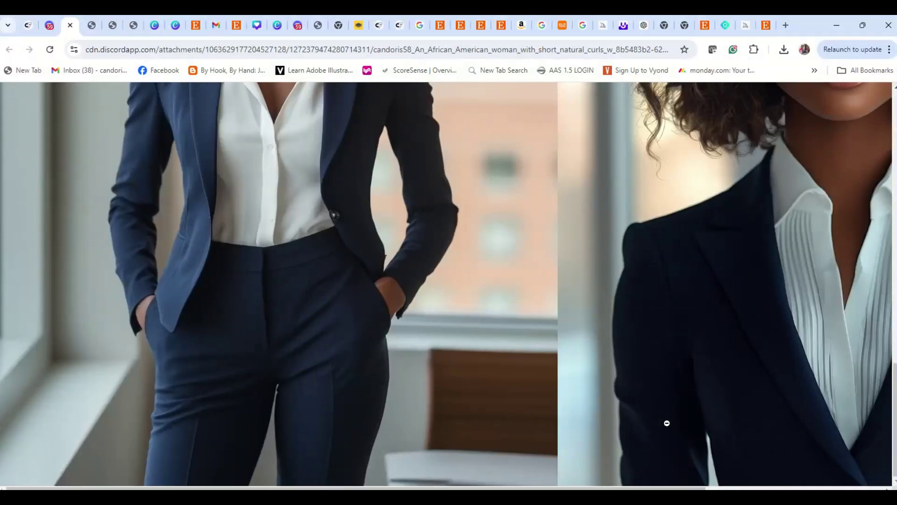
click(537, 426)
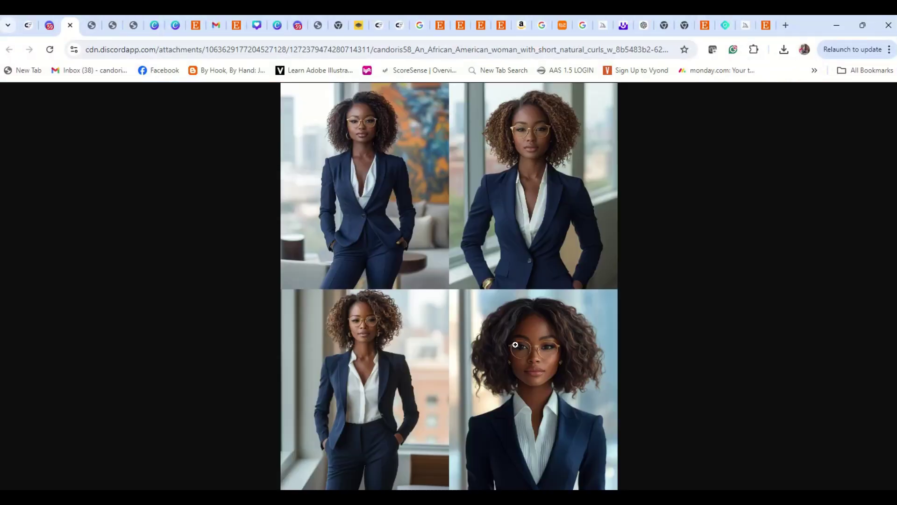
click(601, 364)
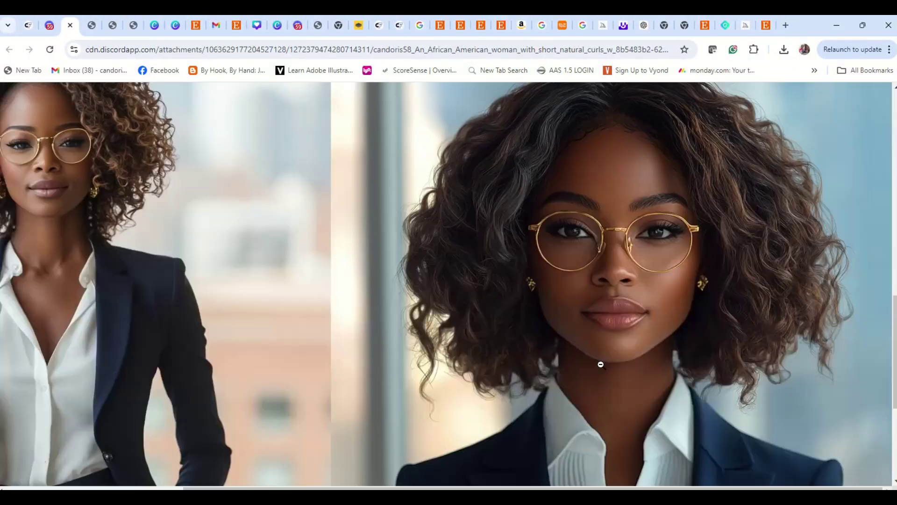
scroll(626, 336, up, 15)
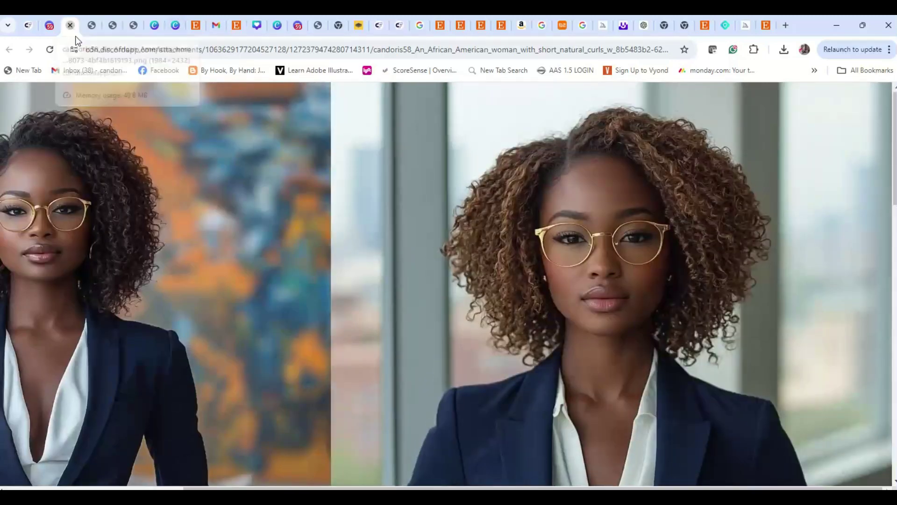
click(70, 25)
click(593, 246)
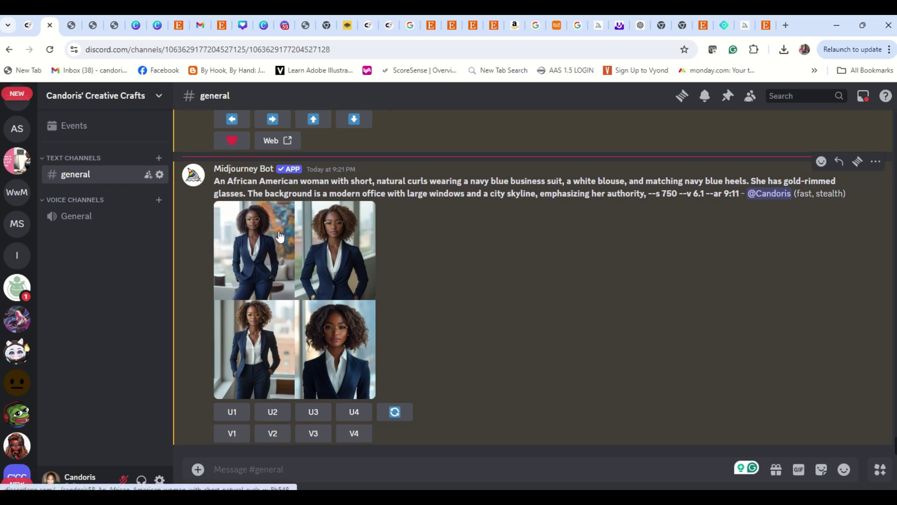
Upscale the first image of the Midjourney grid, then return to the grid of four variations
click(233, 412)
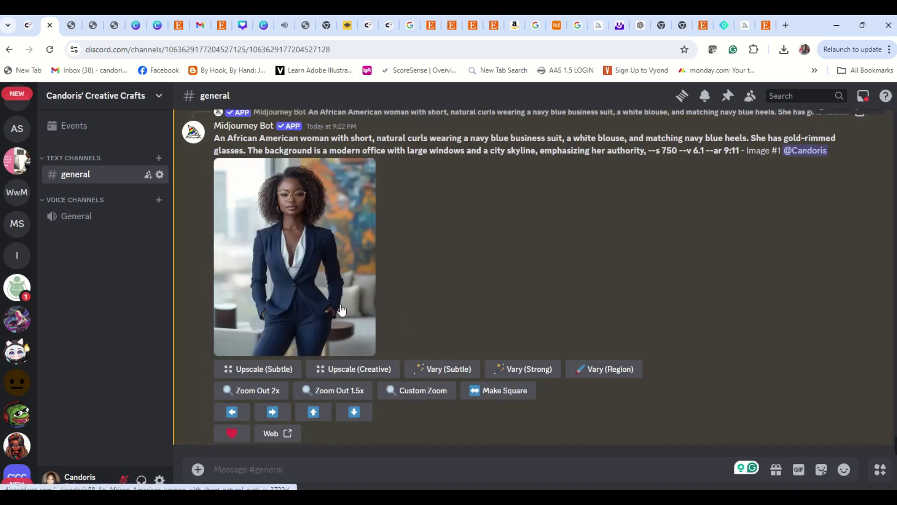
scroll(340, 305, up, 6)
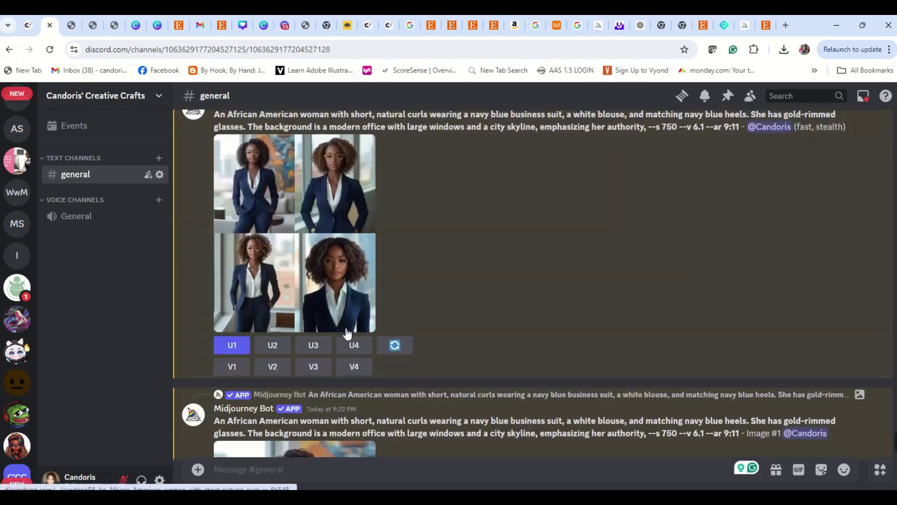
Upscale the fourth image of the Midjourney grid and save the full-size result as a PNG in Downloads
click(360, 351)
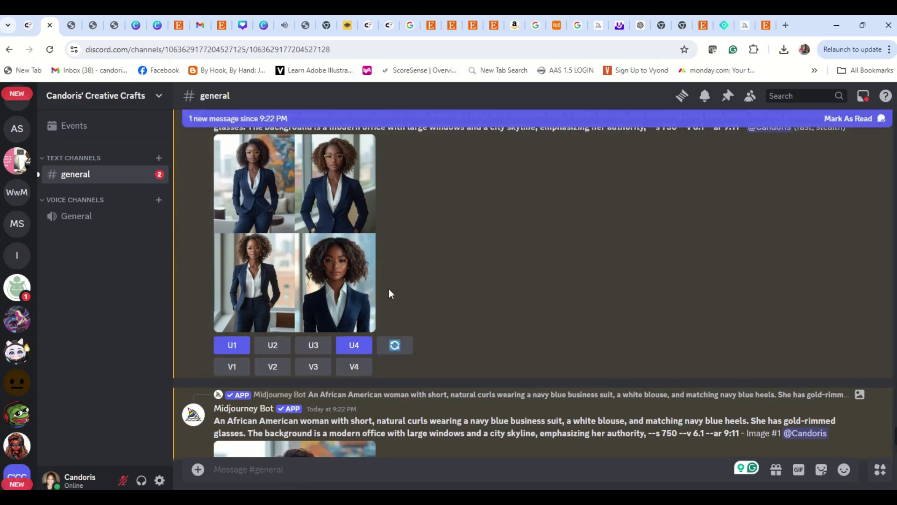
scroll(390, 292, down, 10)
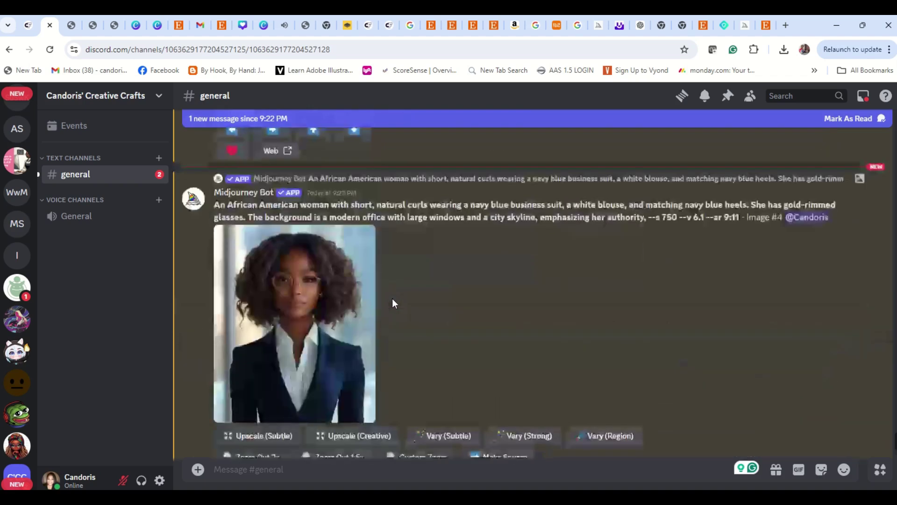
click(321, 281)
click(374, 432)
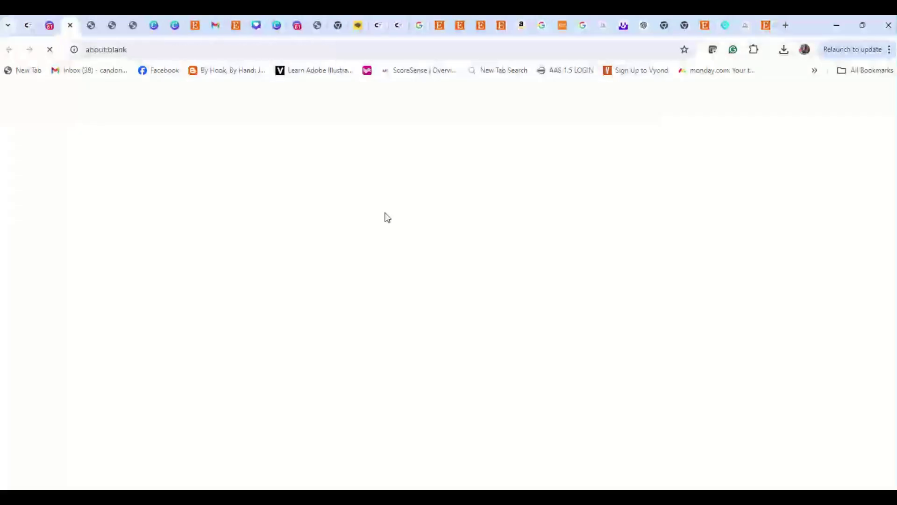
right_click(457, 143)
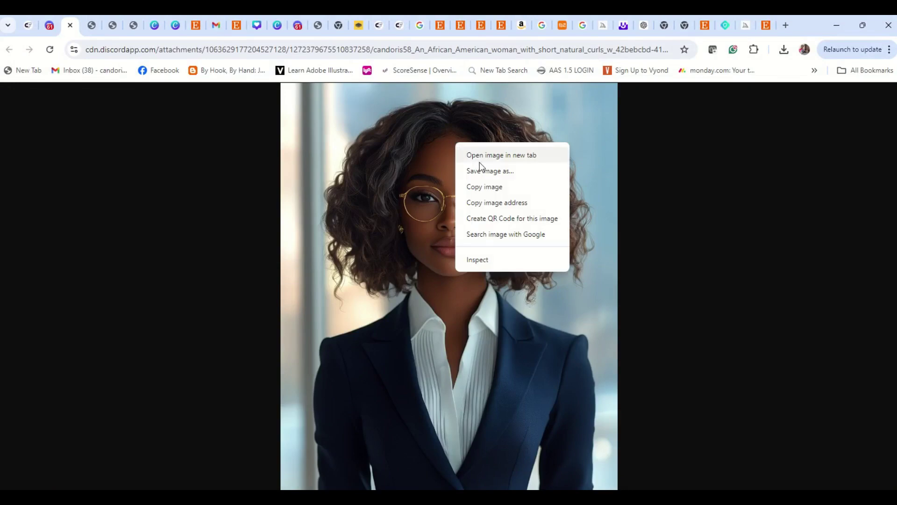
click(480, 168)
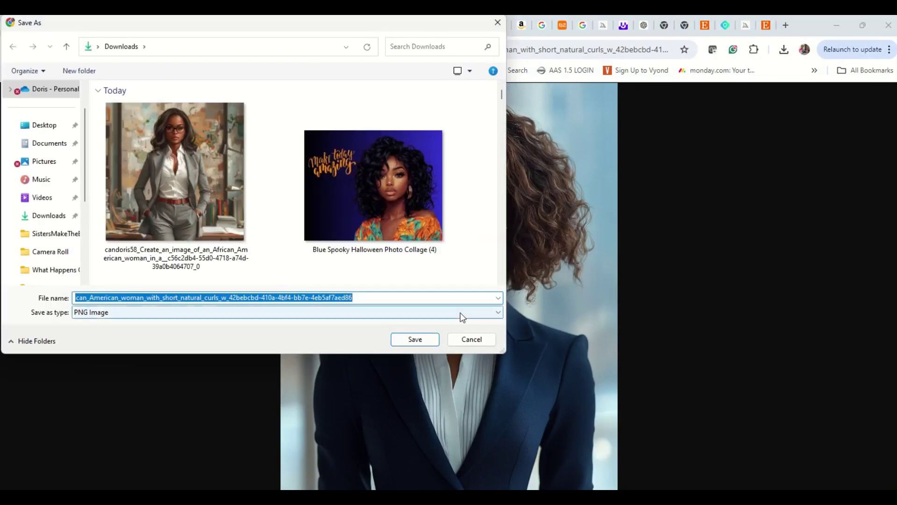
click(419, 345)
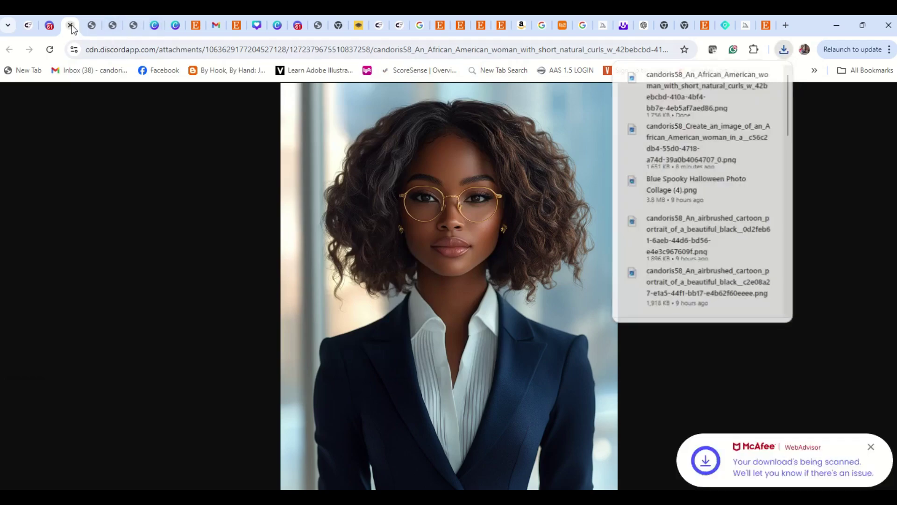
click(70, 25)
click(580, 233)
Open the upscaled first image at full size in the browser, save it to Downloads, and return to the grid of four variations
scroll(285, 305, up, 15)
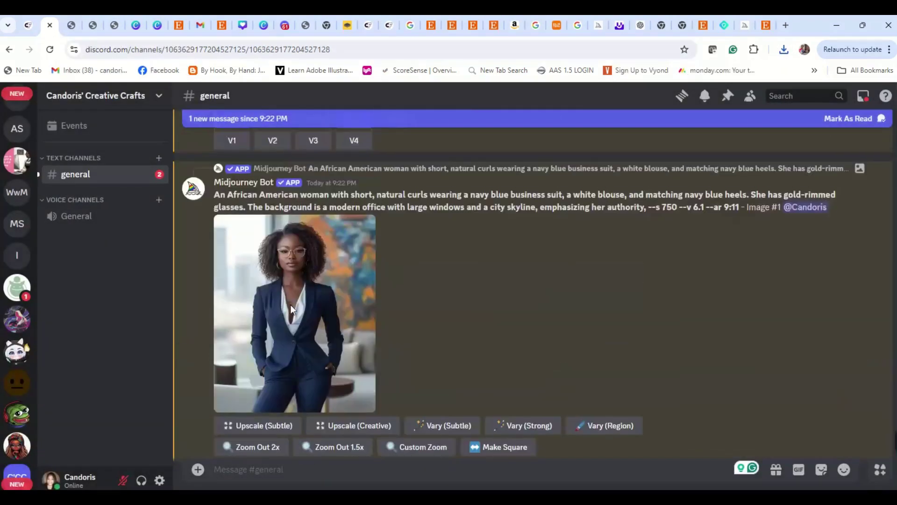
click(318, 301)
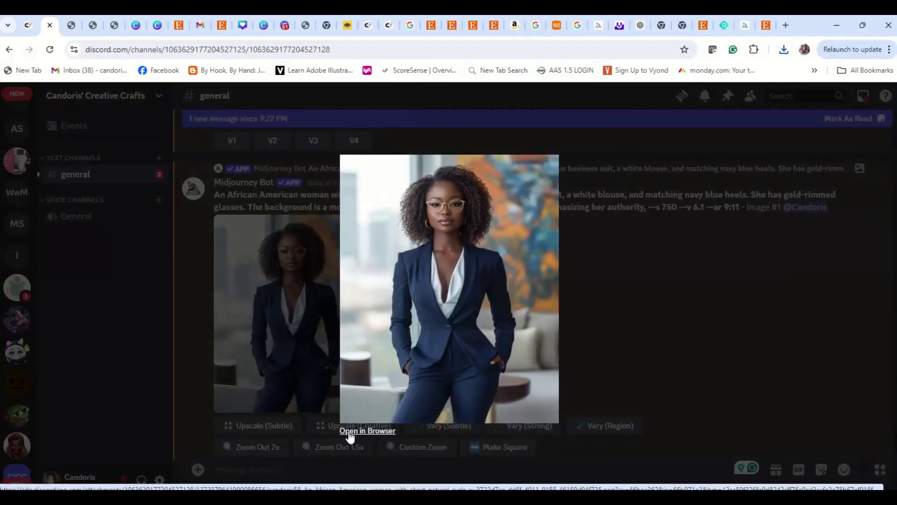
click(378, 435)
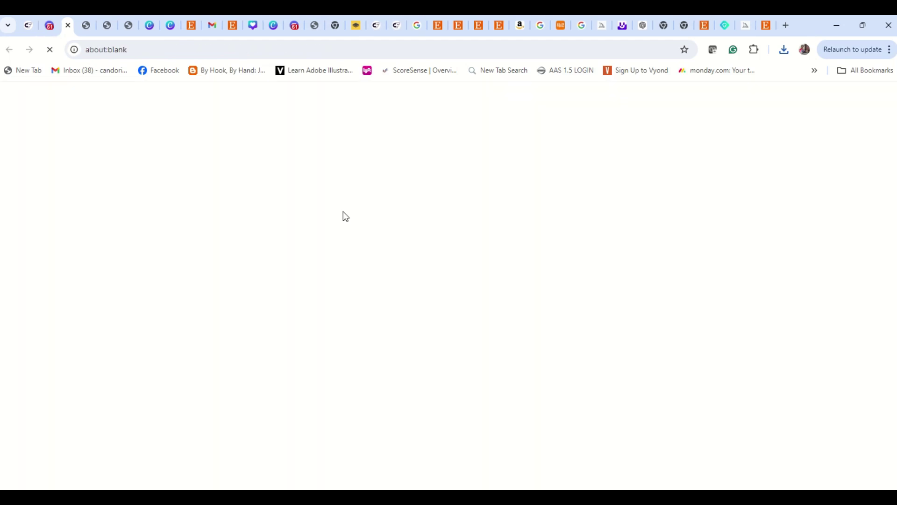
right_click(429, 153)
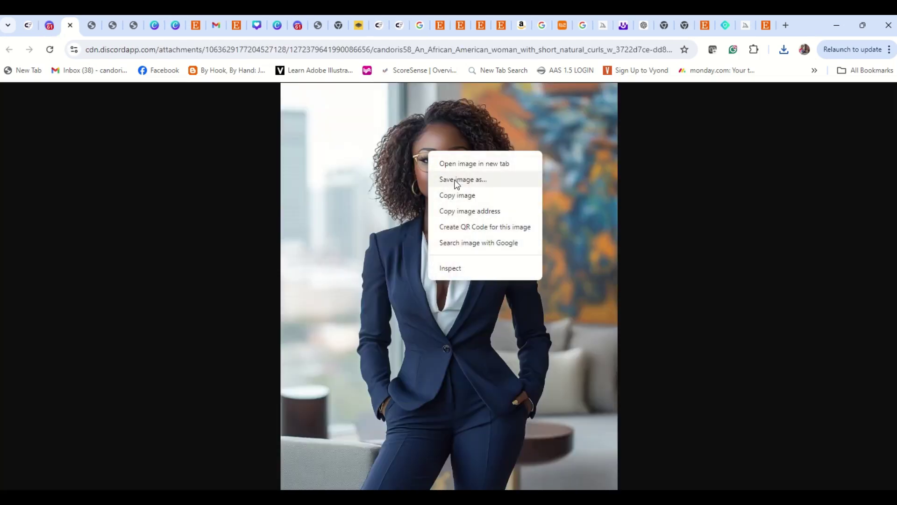
click(456, 181)
click(426, 340)
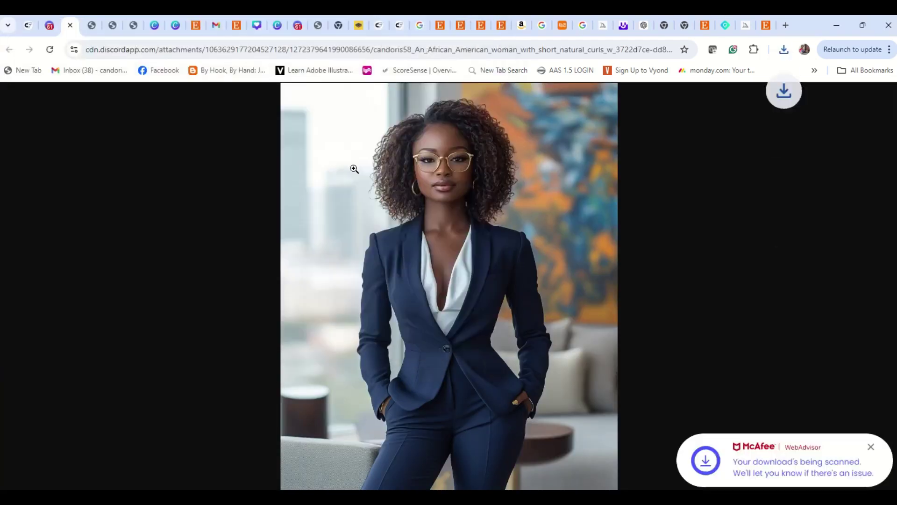
click(70, 25)
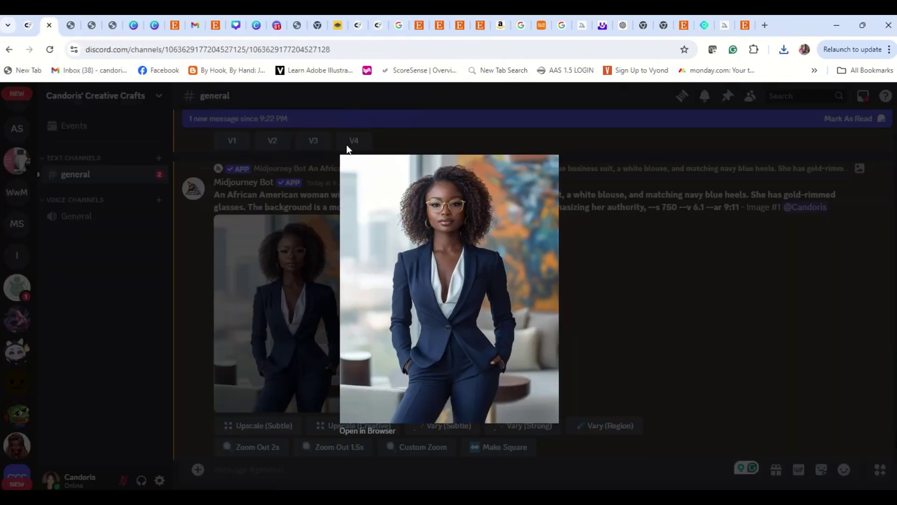
click(636, 268)
scroll(482, 294, up, 6)
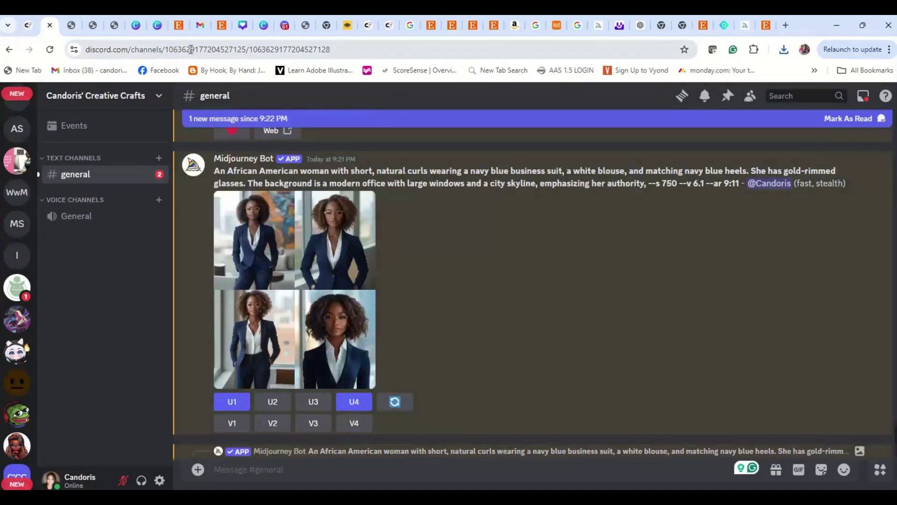
Switch to ChatGPT and copy prompt 10, the woman with a curly pixie cut and a maroon business suit
click(636, 25)
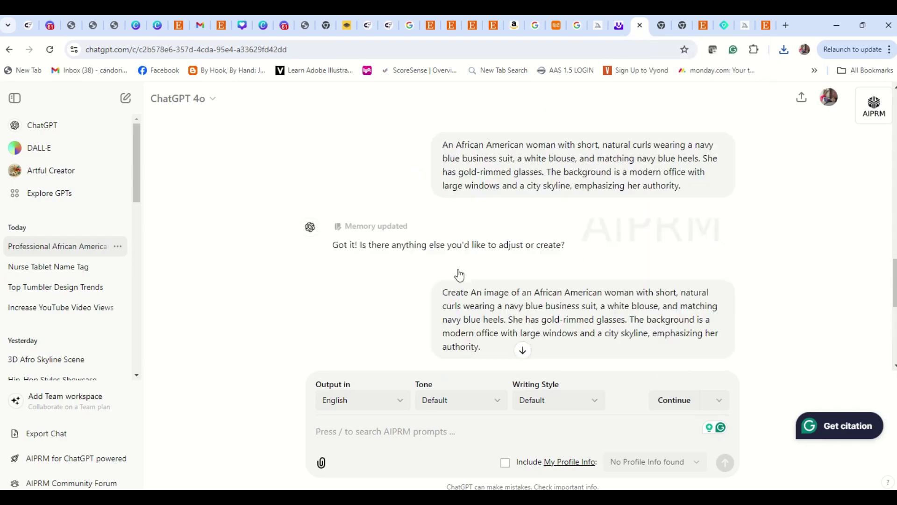
scroll(459, 274, up, 15)
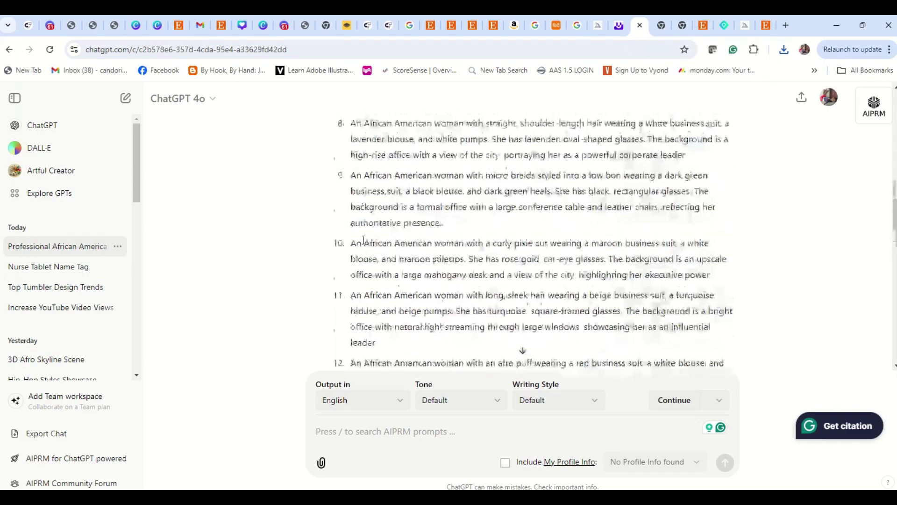
drag(350, 243, 741, 289)
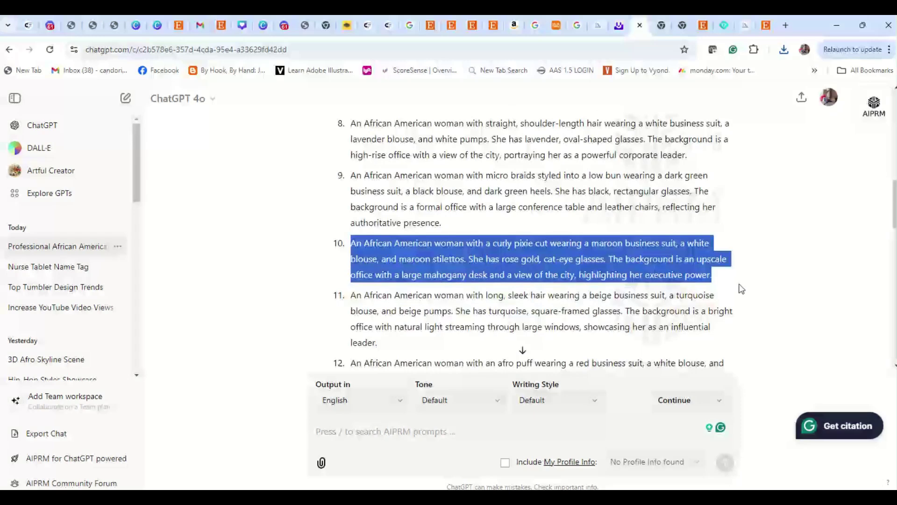
right_click(347, 267)
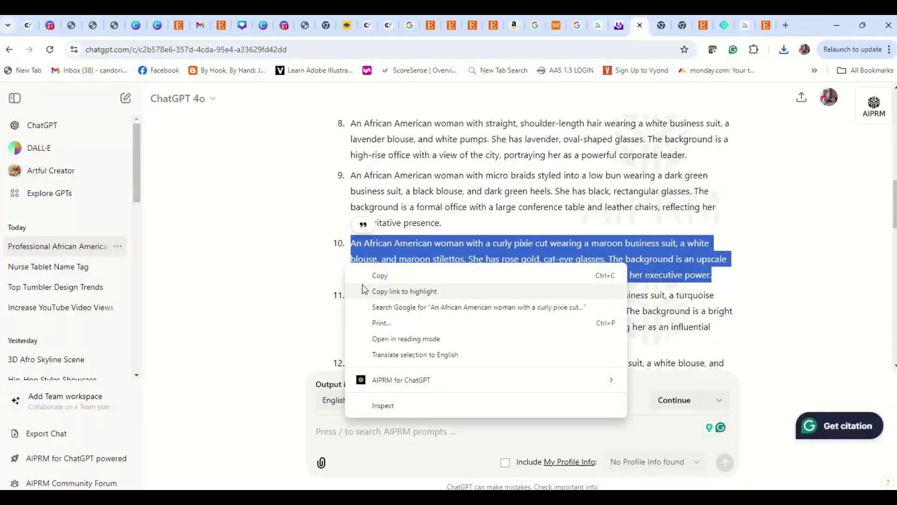
click(380, 275)
Return to Discord and start an /imagine command with the copied curly pixie cut prompt pasted in
click(42, 25)
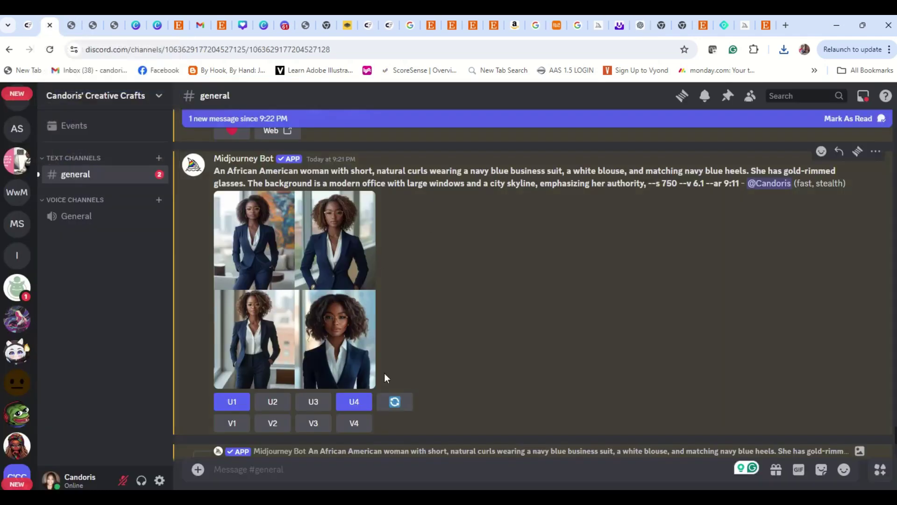
scroll(405, 380, down, 10)
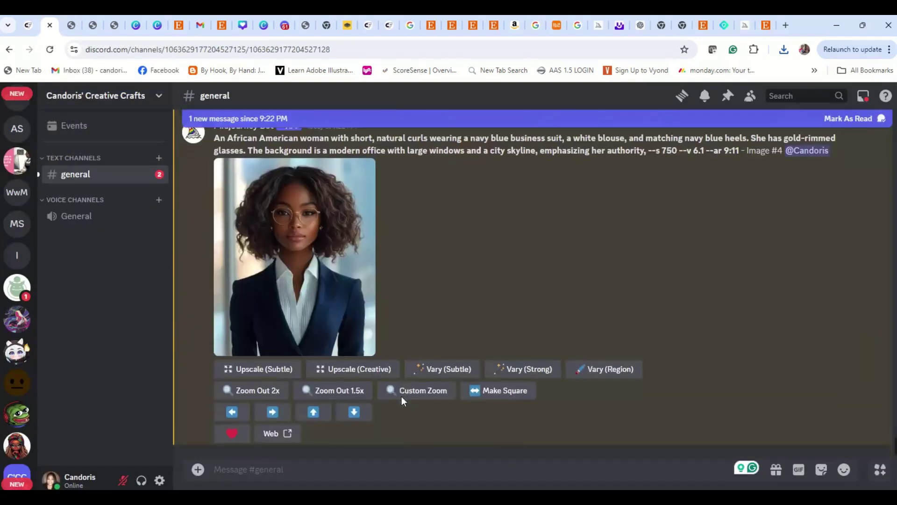
click(361, 467)
text(/im)
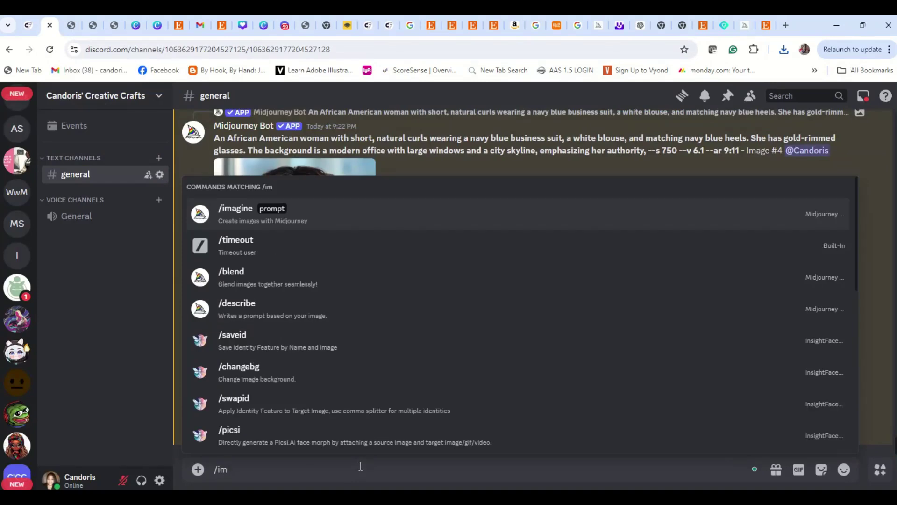
key(Tab)
key(ctrl+v)
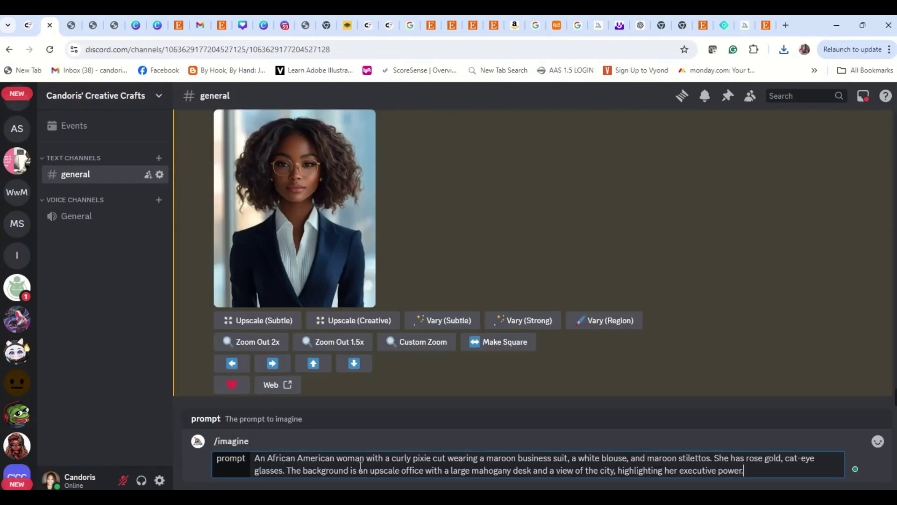
Change the beginning of the prompt to read "Create An image of African American woman"
mouse_move(256, 459)
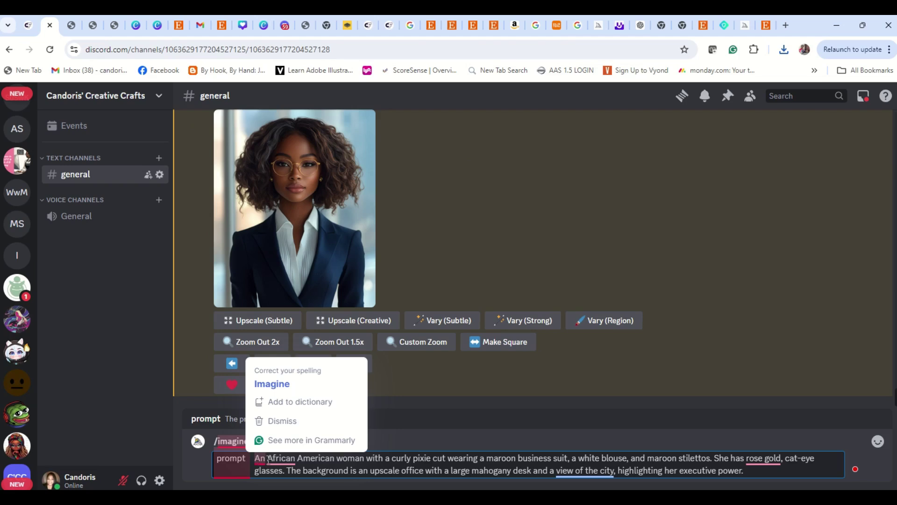
text(Cra)
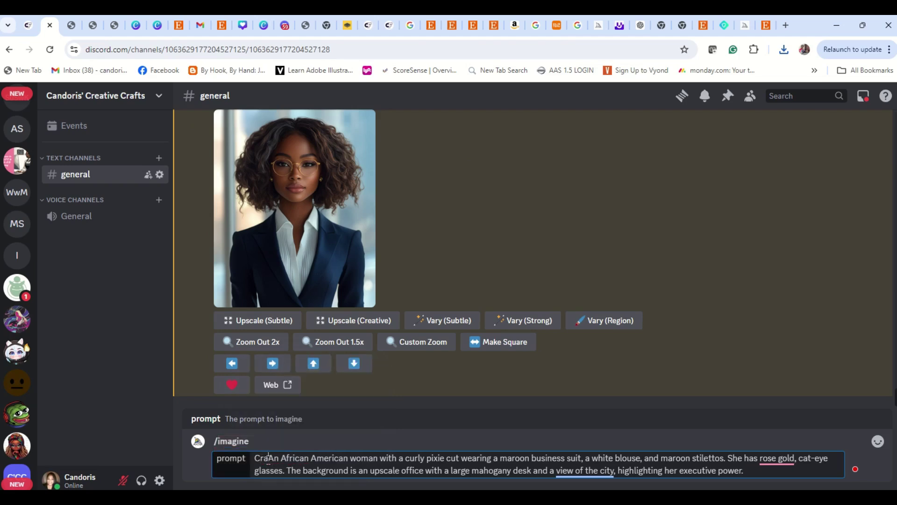
key(BackSpace)
text(eate)
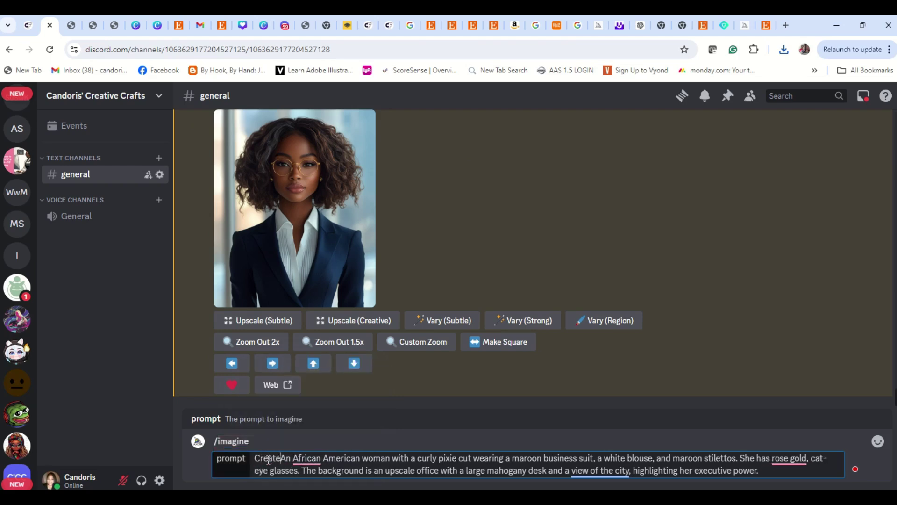
text( An )
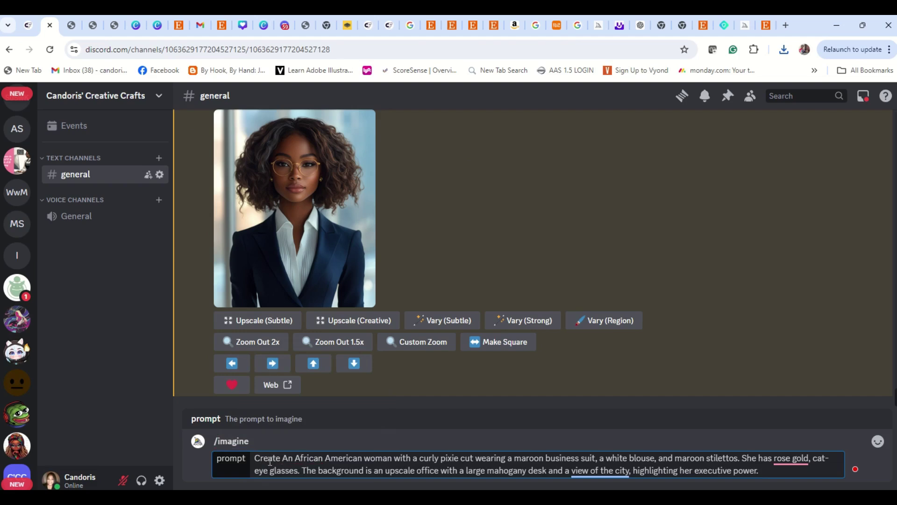
text(image of)
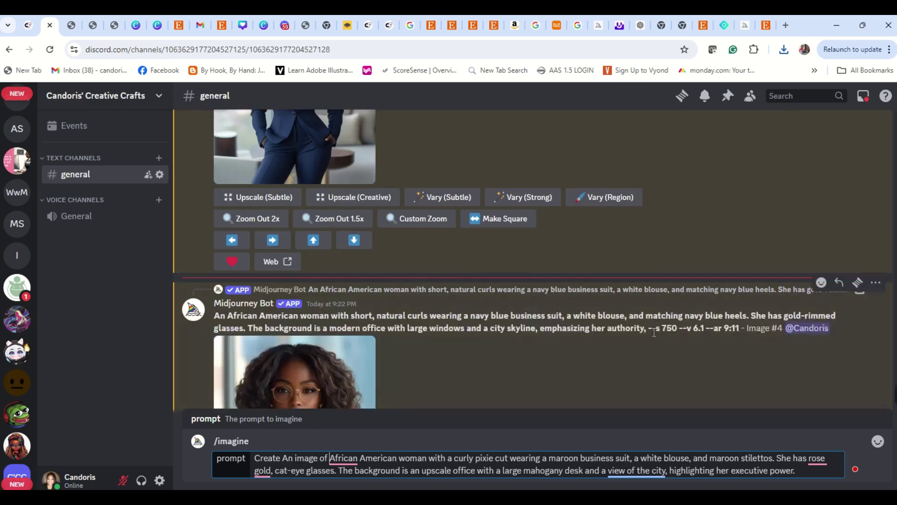
Copy "--s 750 --v 6.1 --ar 9:11" from the earlier message, append it to the prompt after a comma in place of the period, and submit
drag(648, 330, 718, 335)
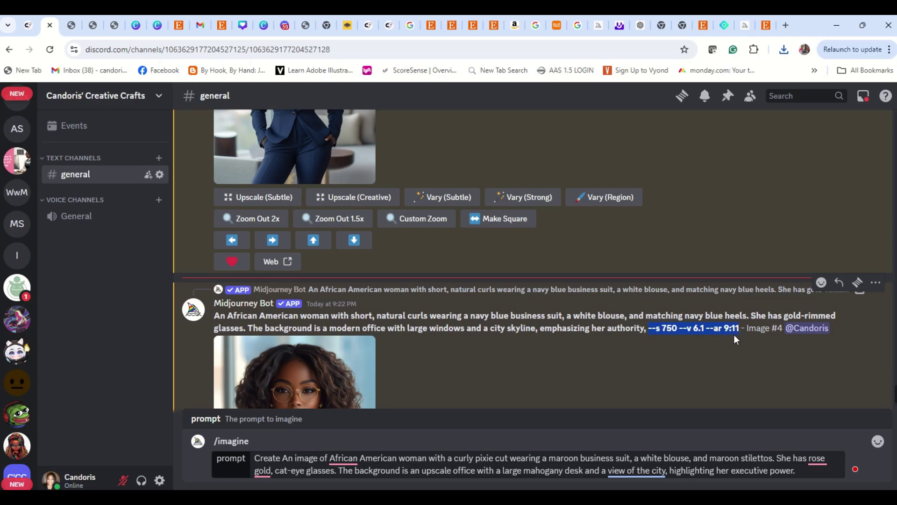
click(804, 463)
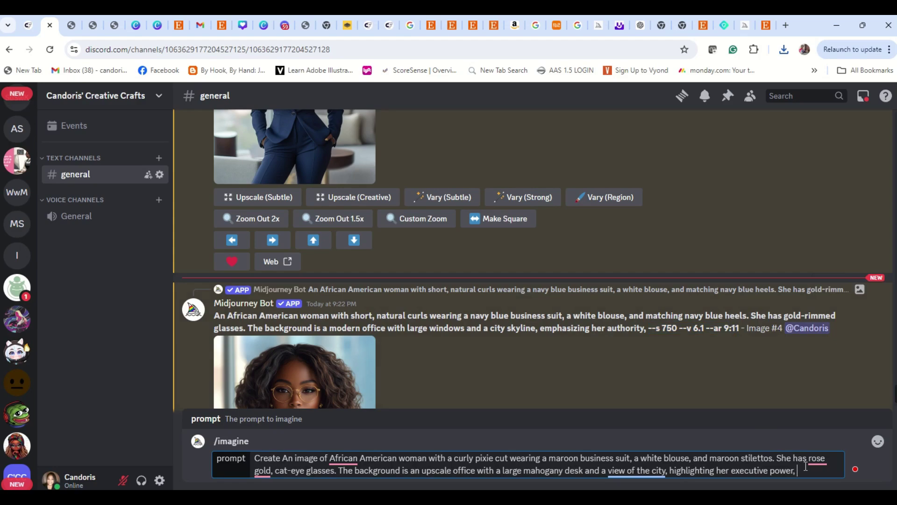
key(ctrl+v)
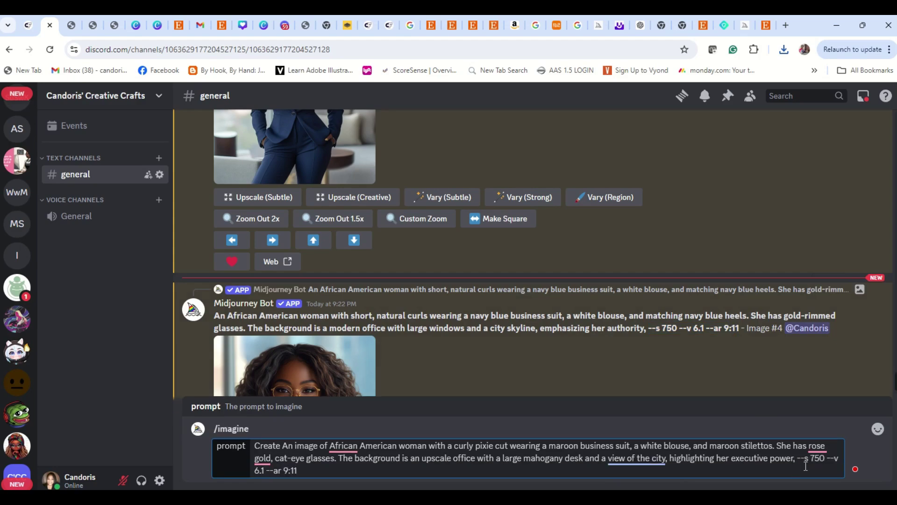
key(Return)
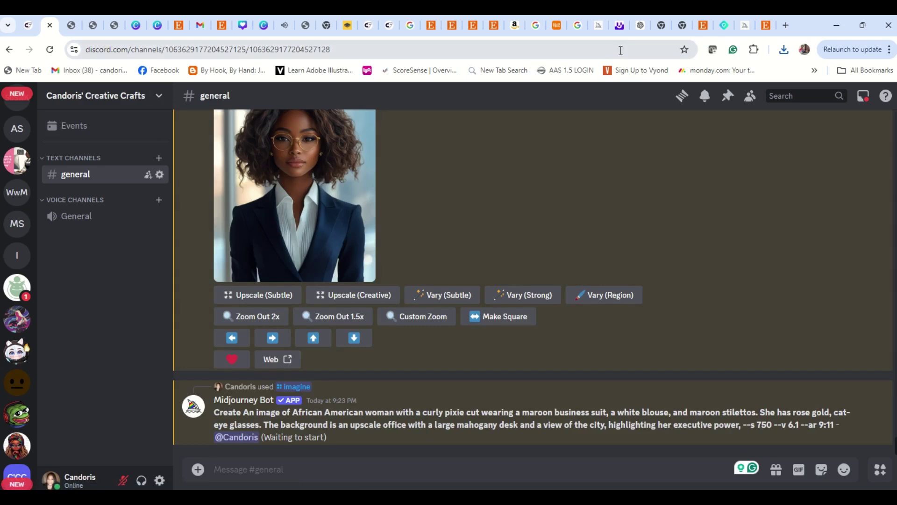
click(642, 24)
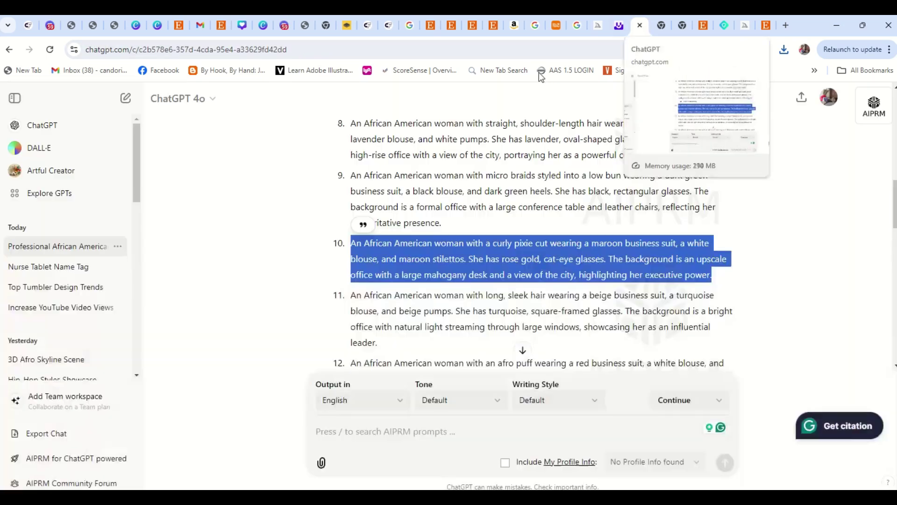
click(386, 429)
key(ctrl+v)
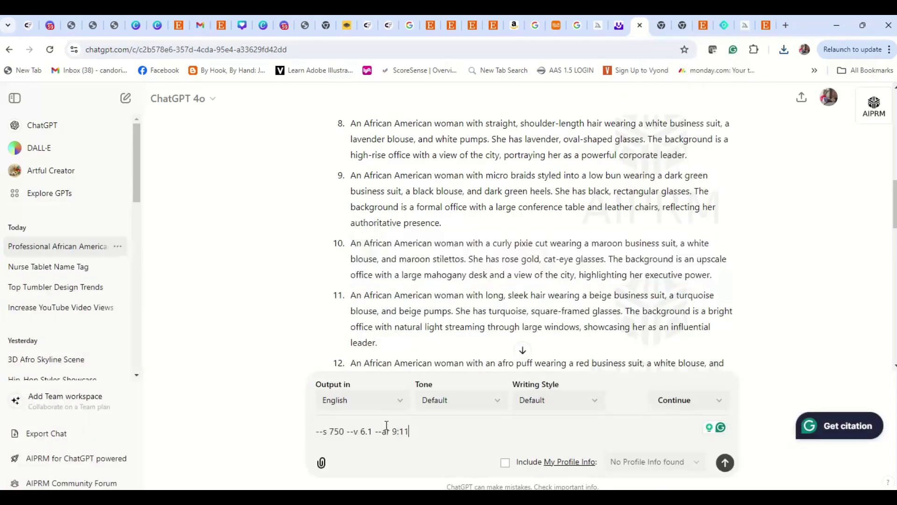
drag(443, 433, 120, 389)
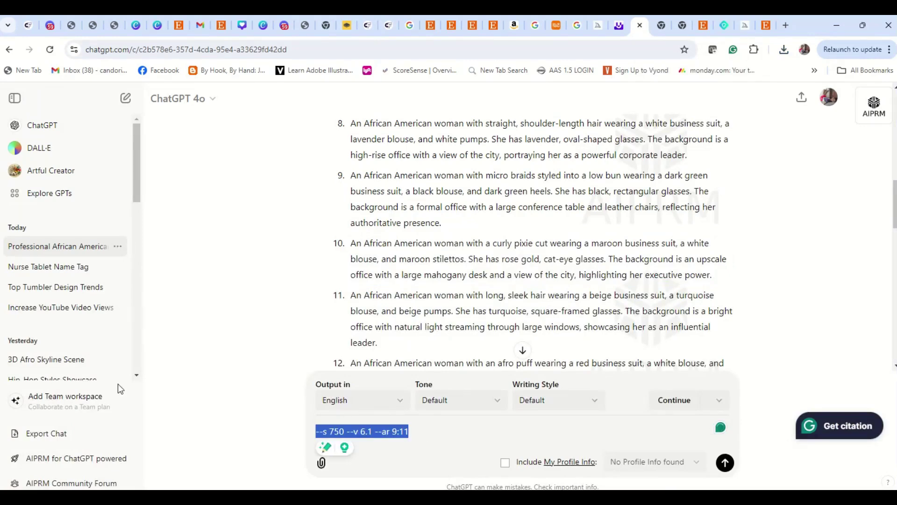
key(ctrl+x)
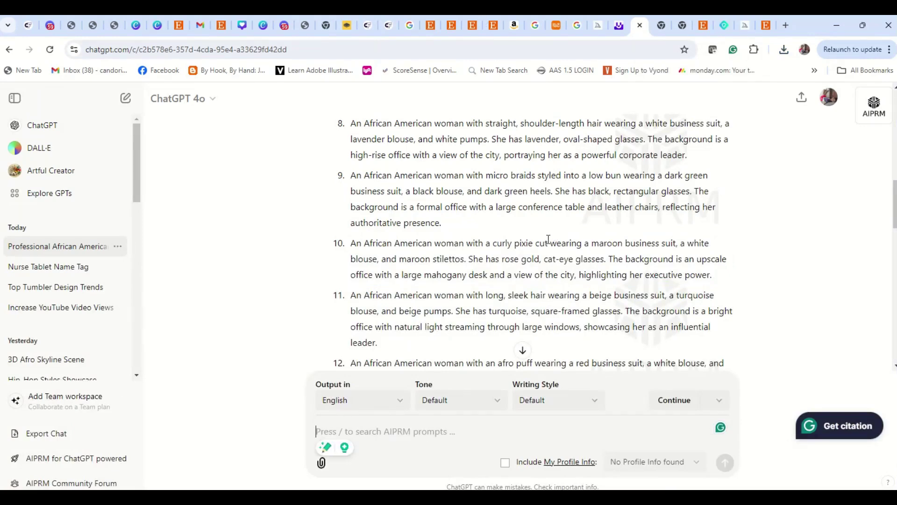
click(50, 25)
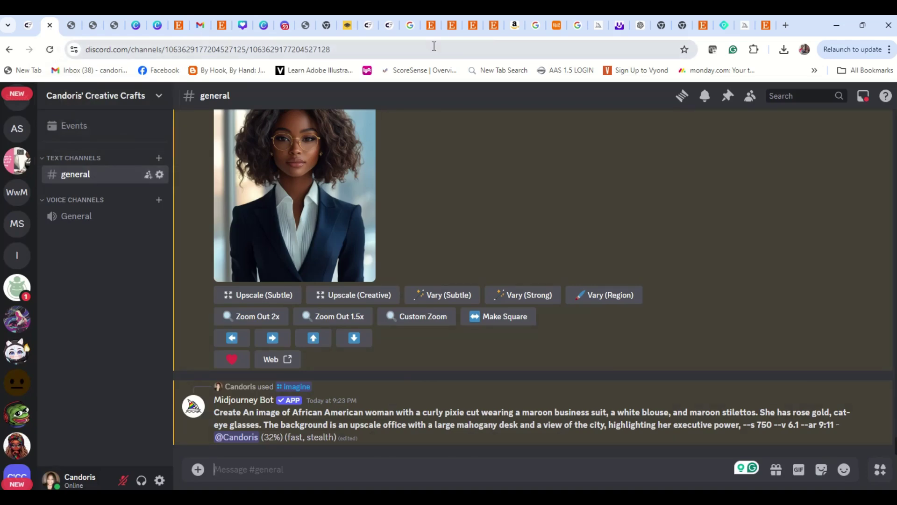
Switch to ChatGPT and copy the full text of prompt 10, the woman with a curly pixie cut
click(605, 26)
click(619, 27)
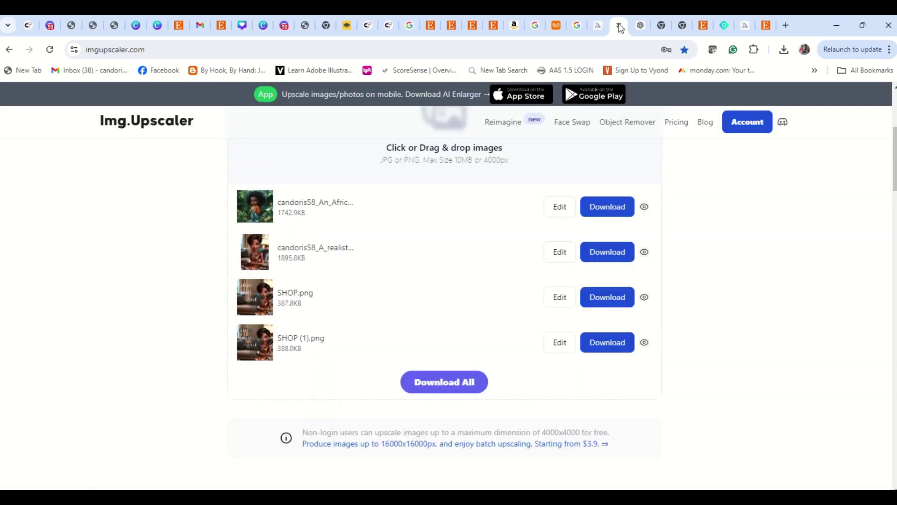
click(597, 27)
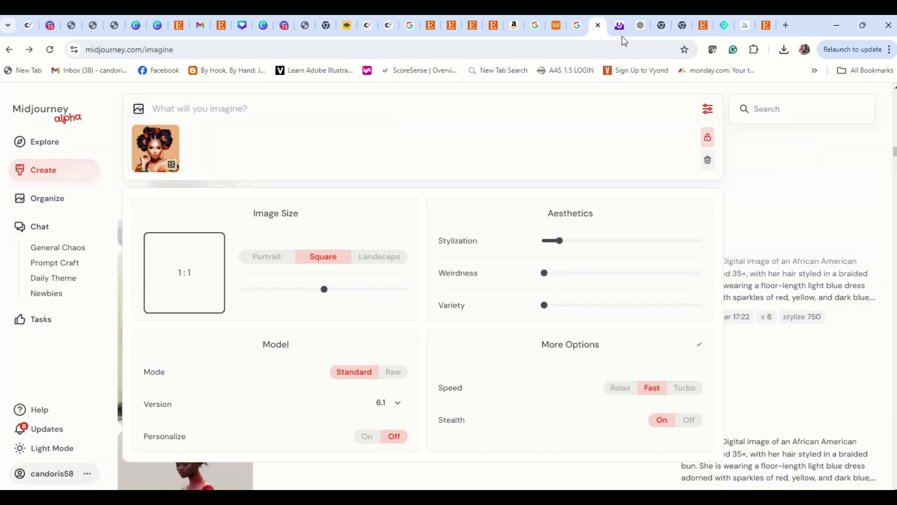
click(641, 27)
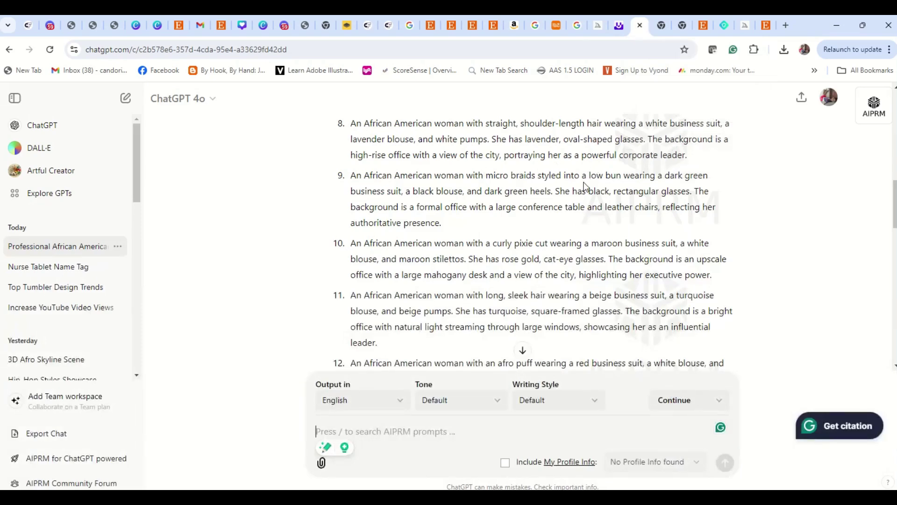
drag(714, 276, 506, 258)
click(364, 249)
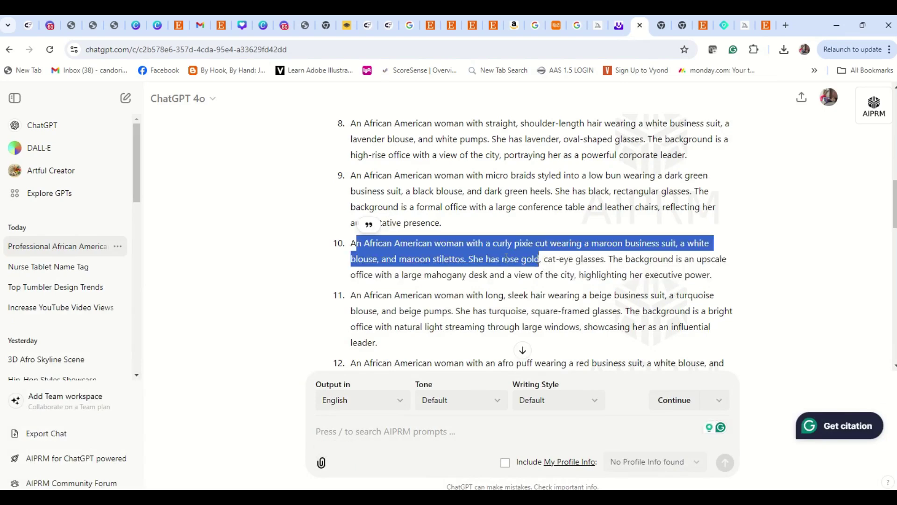
click(354, 246)
drag(353, 248, 723, 277)
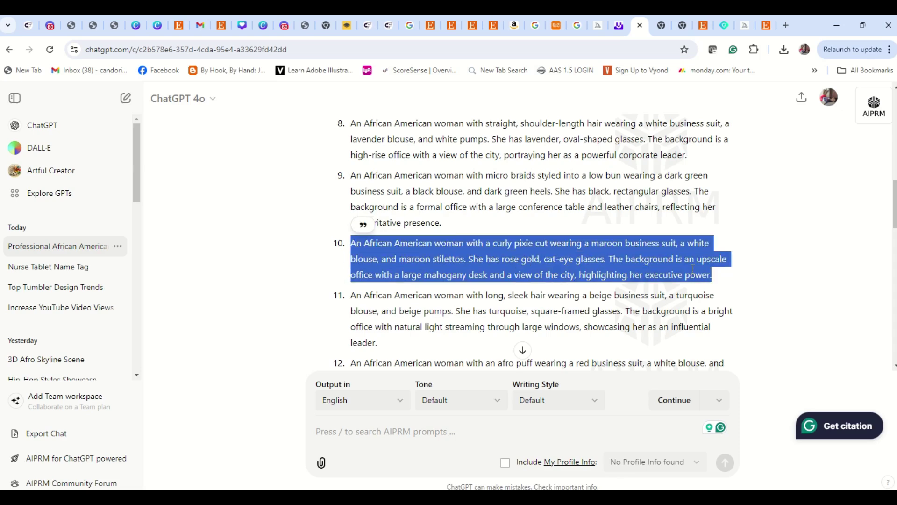
Submit the copied prompt prefixed with "Create an image of", and open the generated portrait in the full-size viewer to download it
click(466, 431)
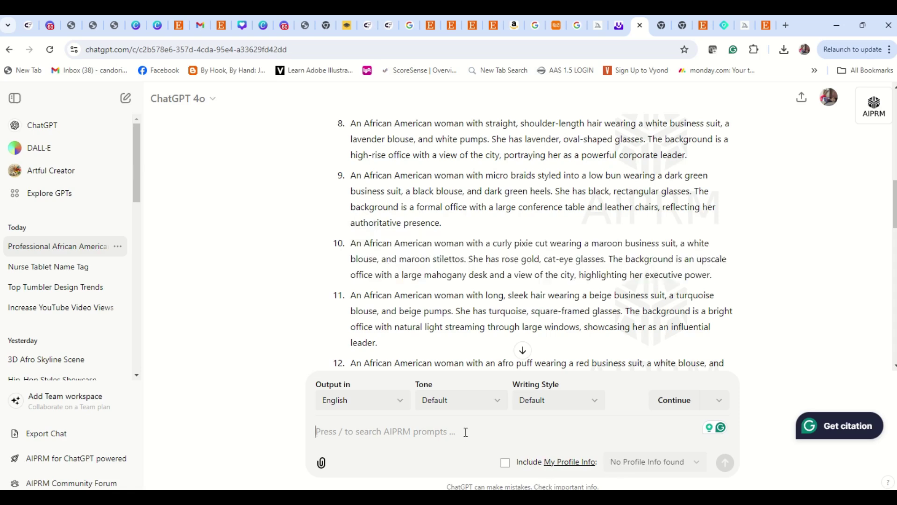
text(Creat)
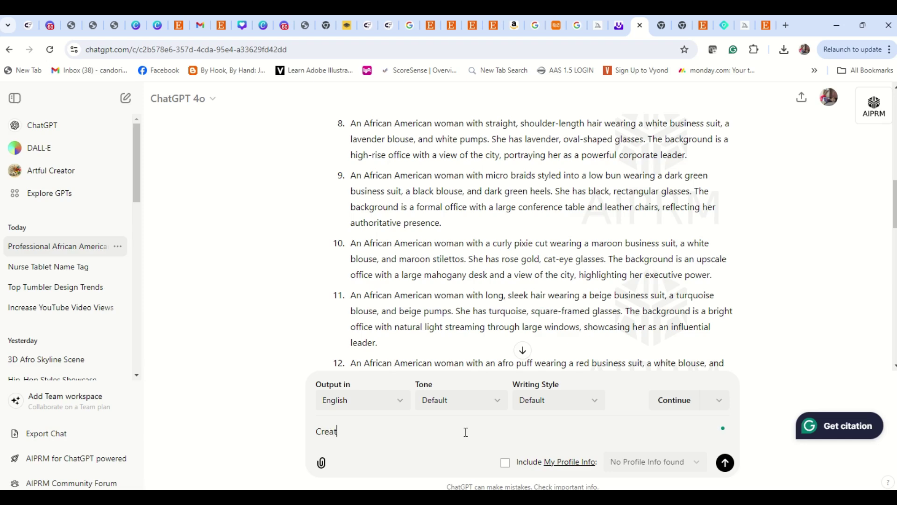
text(e an image of)
key(ctrl+v)
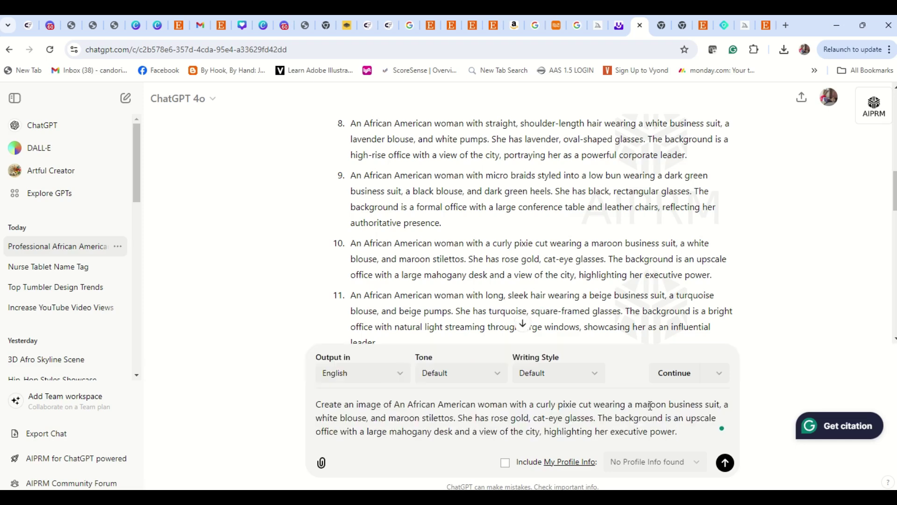
click(728, 454)
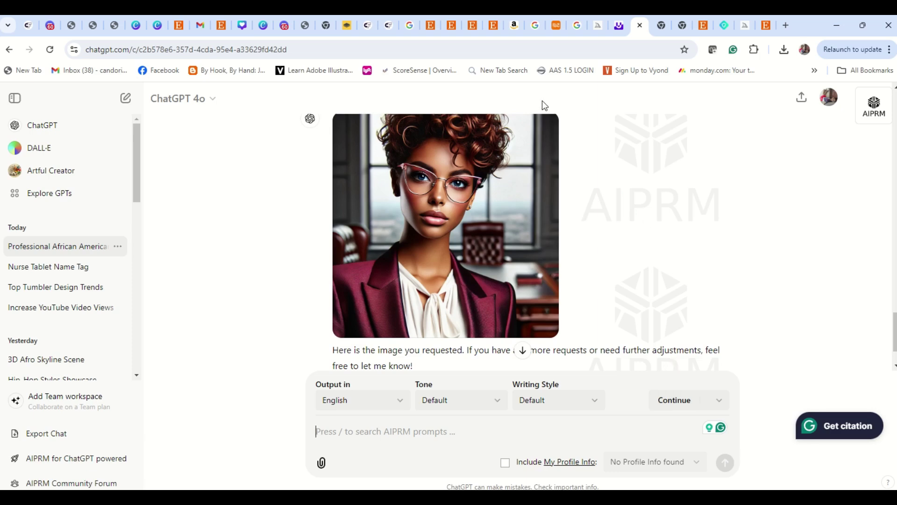
click(500, 157)
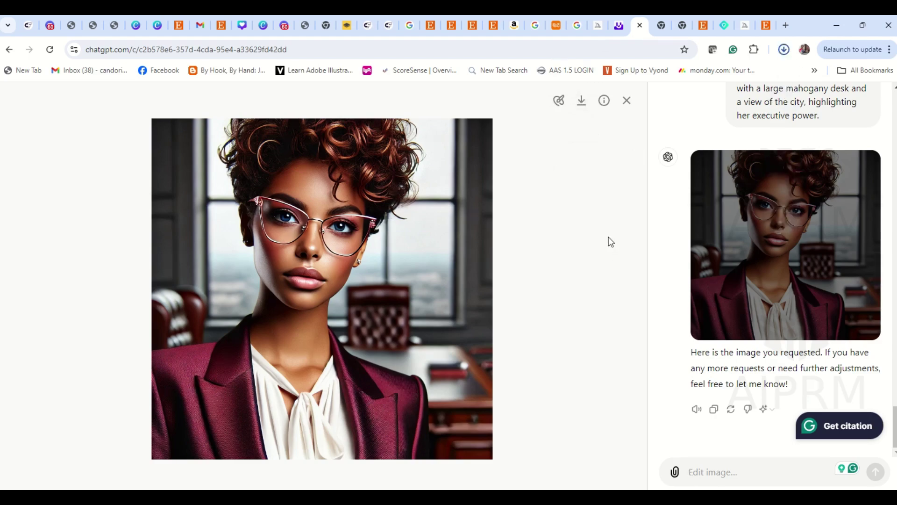
Switch to Discord and examine the four Midjourney maroon-suit images at full size, comparing faces, hair, glasses and suits up close
click(52, 27)
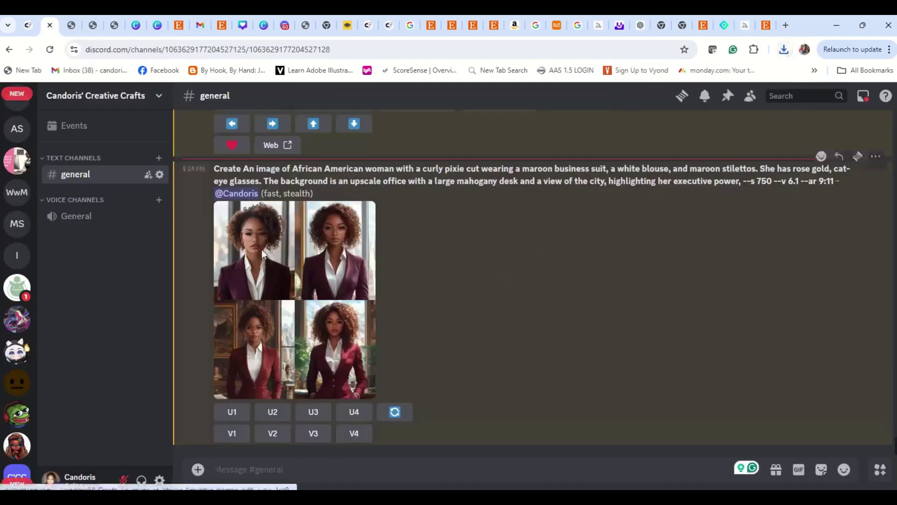
click(264, 255)
click(379, 431)
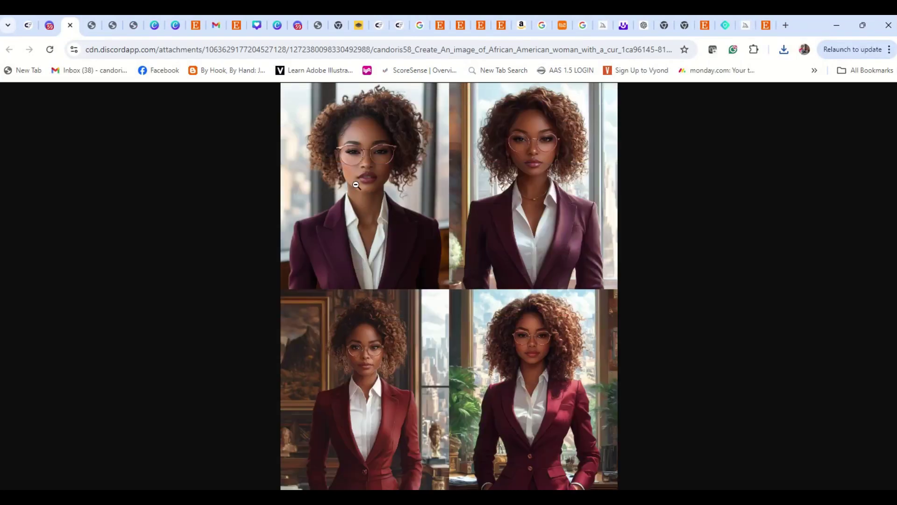
click(356, 185)
scroll(441, 299, down, 15)
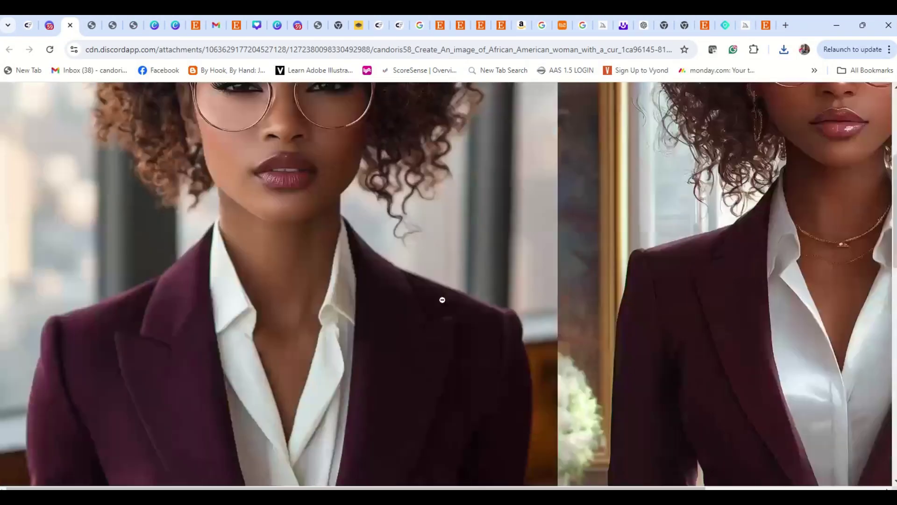
scroll(440, 315, up, 4)
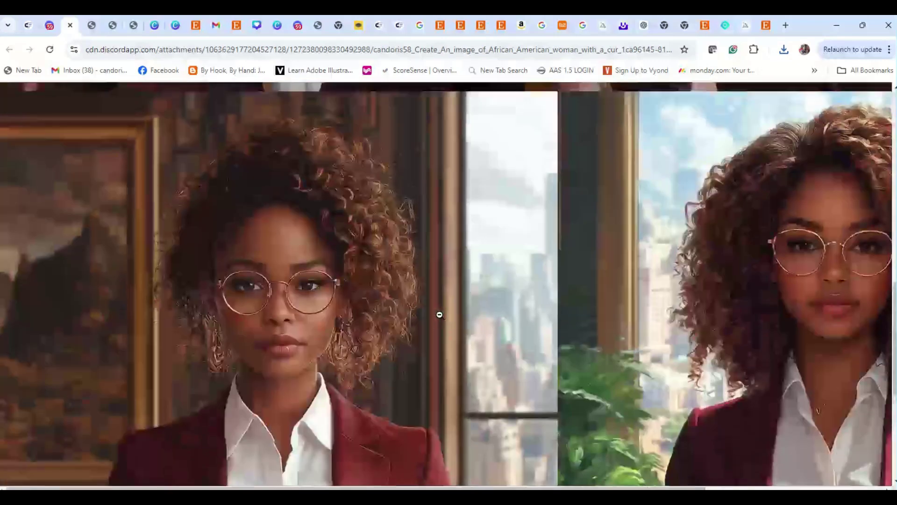
scroll(438, 312, down, 8)
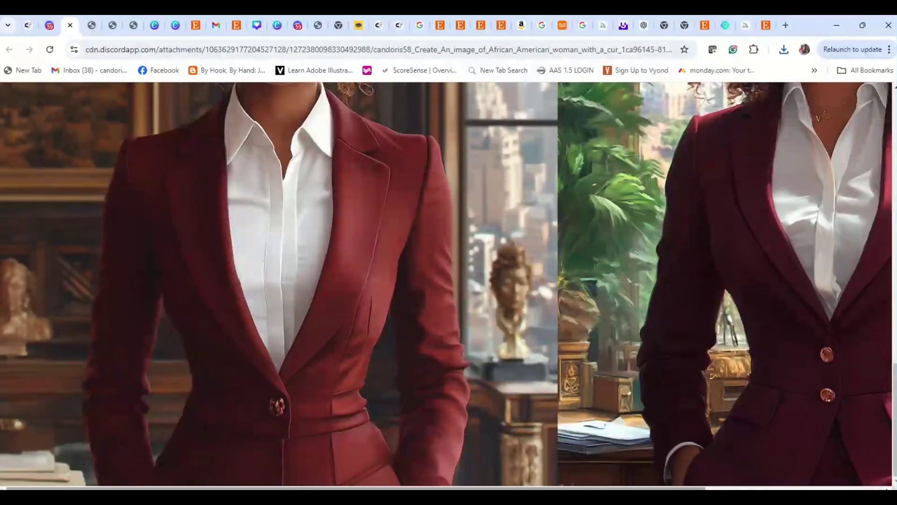
click(563, 412)
click(571, 342)
scroll(715, 328, up, 14)
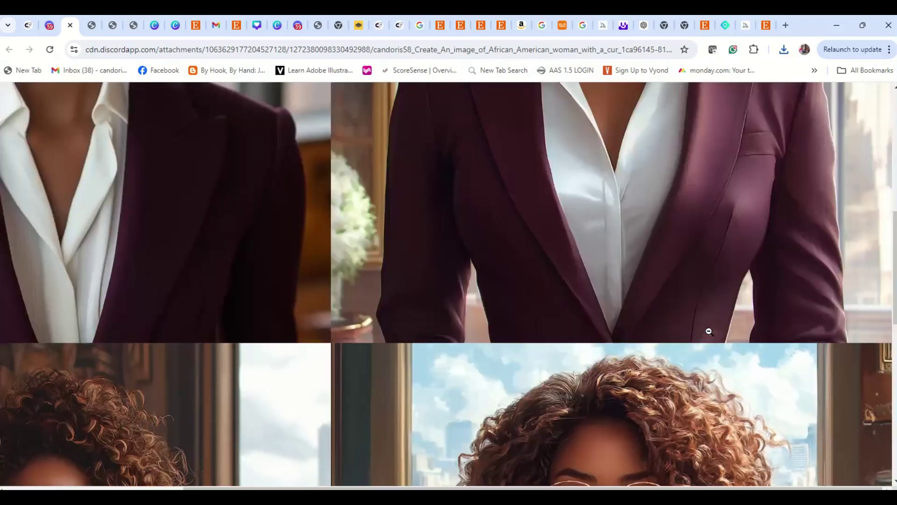
scroll(705, 331, down, 4)
scroll(687, 402, up, 15)
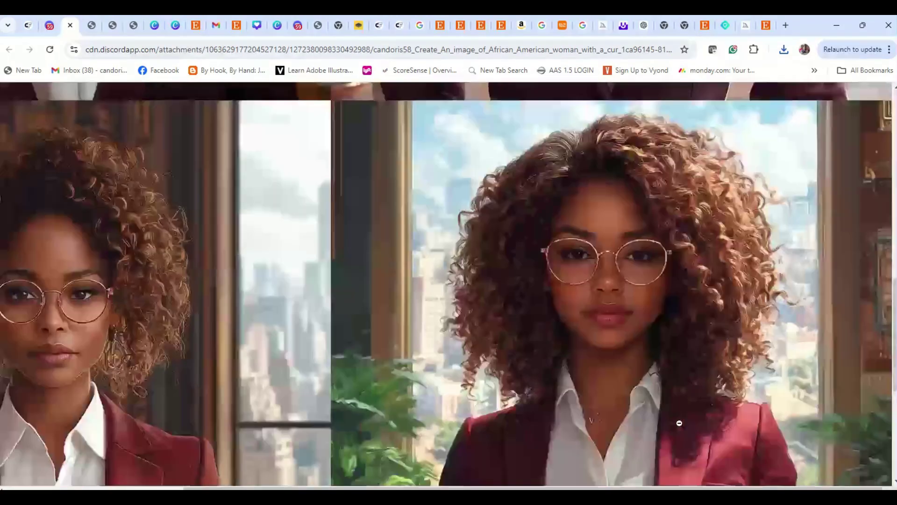
scroll(680, 423, down, 8)
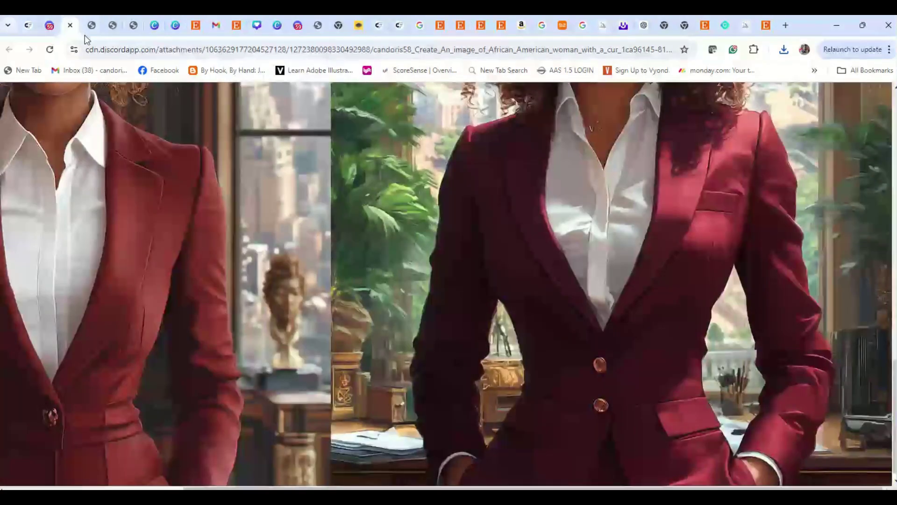
click(69, 25)
click(612, 240)
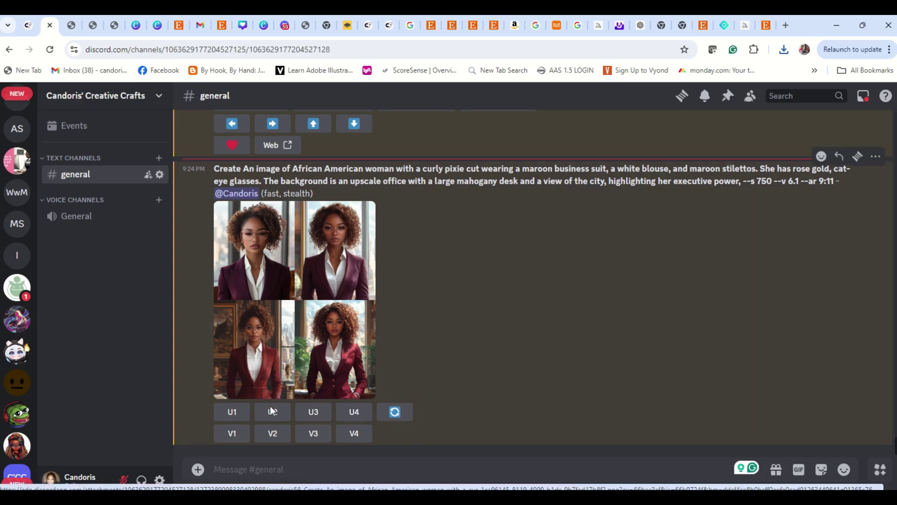
Upscale the third image of the maroon-suit grid and review it alongside the earlier navy-suit results
click(314, 412)
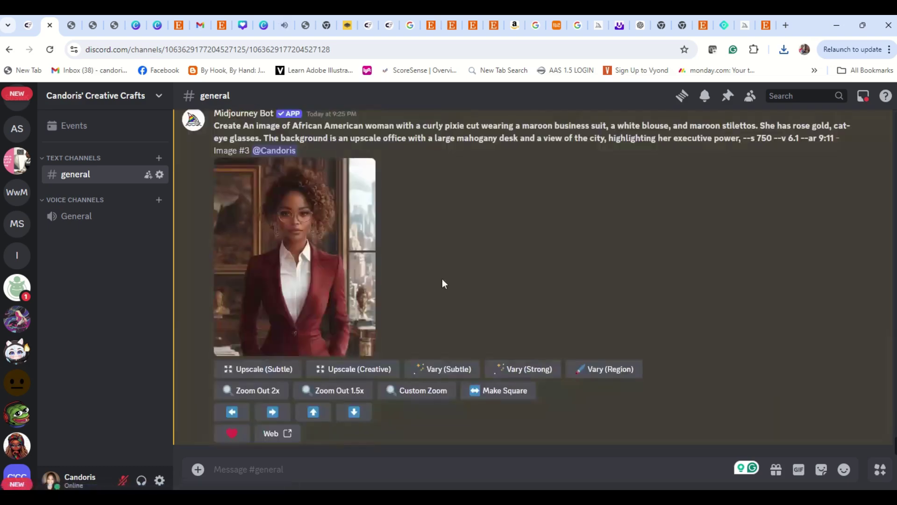
scroll(422, 290, up, 5)
scroll(416, 290, up, 10)
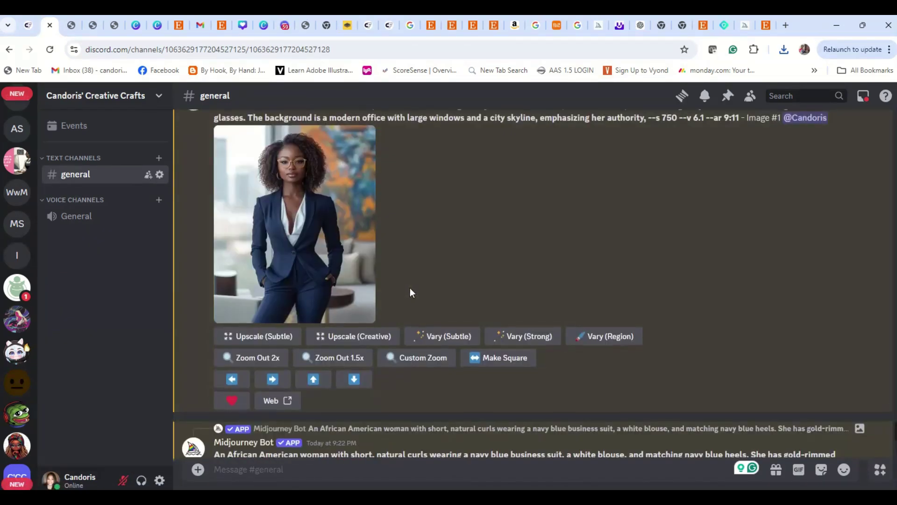
scroll(409, 290, up, 5)
scroll(416, 302, down, 5)
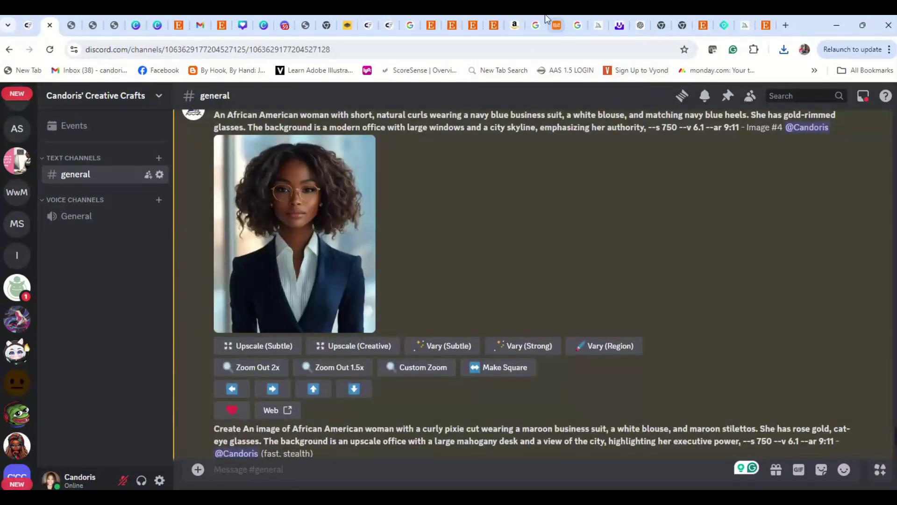
Switch to the Blue Spooky Halloween Photo Collage design in Canva, duplicate page 1 and delete the watermark from the copy on page 2
click(267, 29)
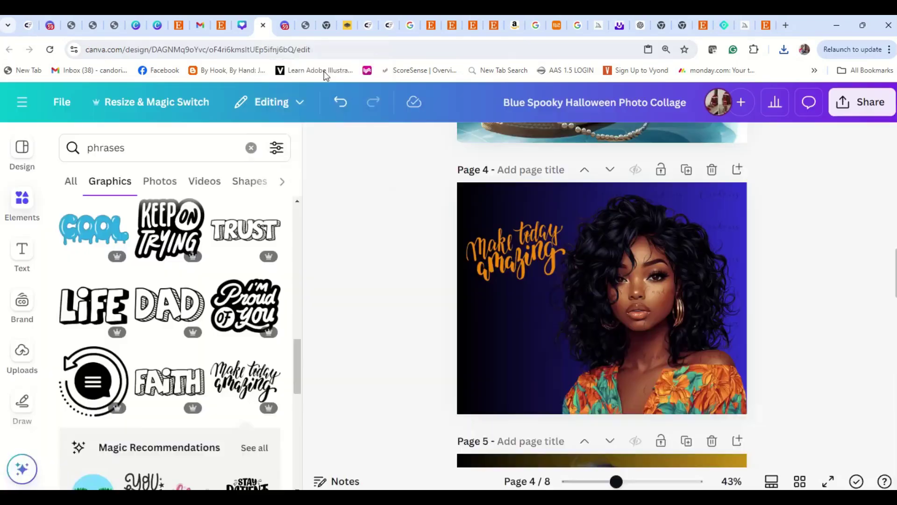
scroll(603, 256, up, 10)
scroll(593, 254, up, 2)
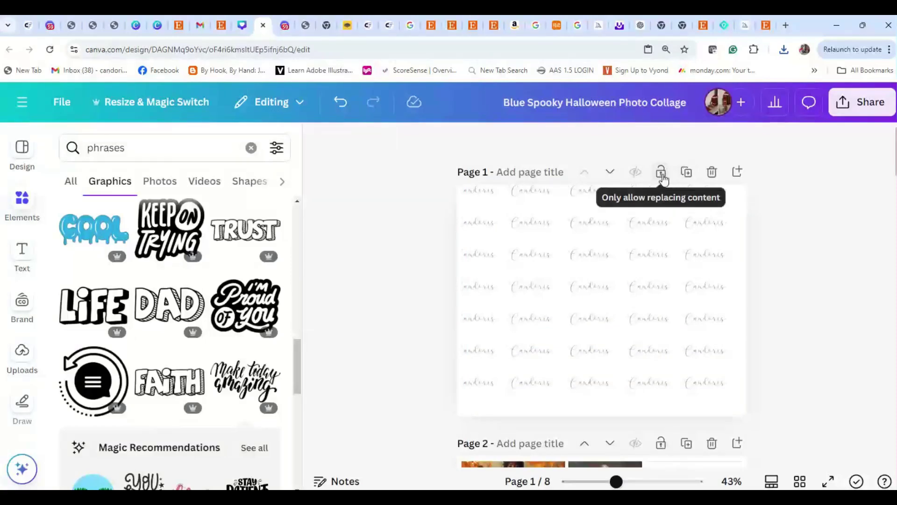
click(686, 172)
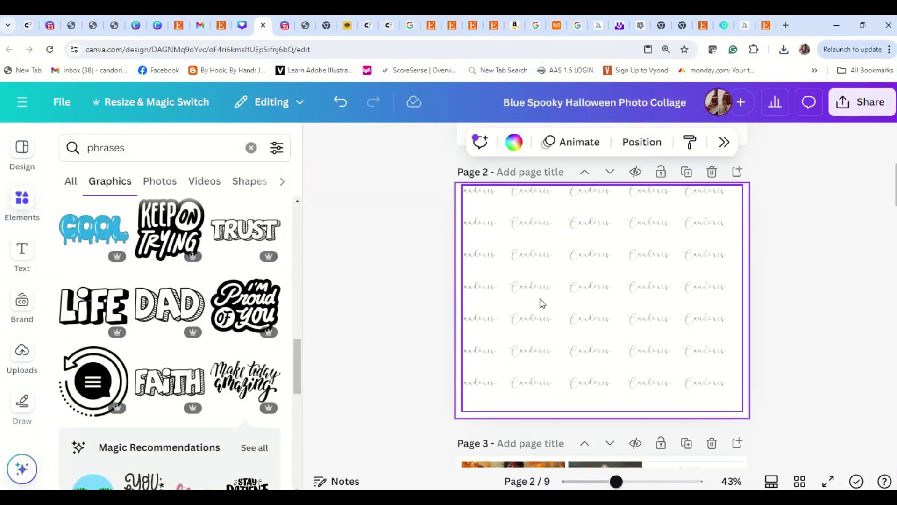
click(571, 251)
key(Delete)
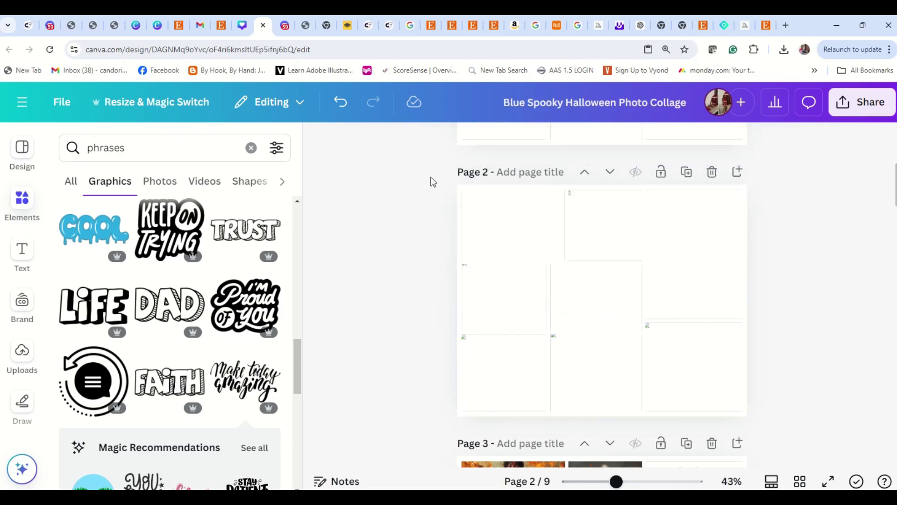
Upload the DALL-E image of the woman in the maroon suit from Downloads and add it to page 2
click(21, 367)
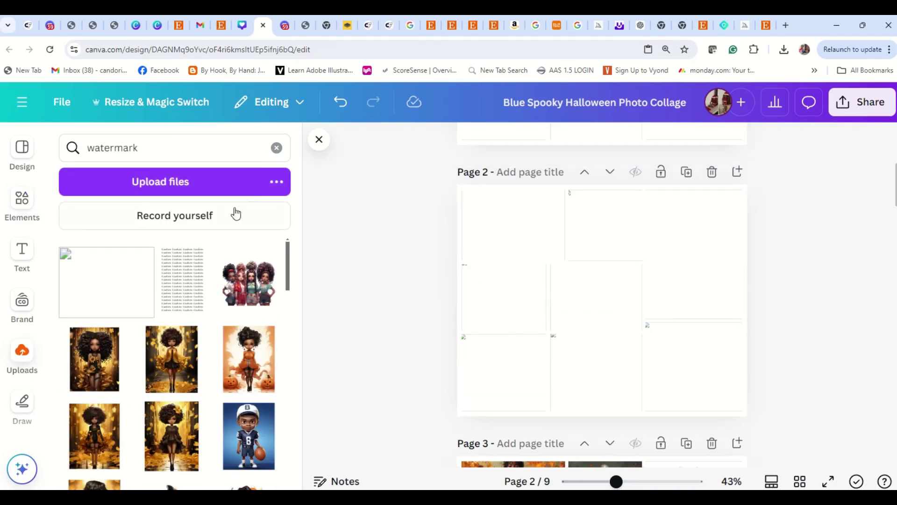
click(222, 182)
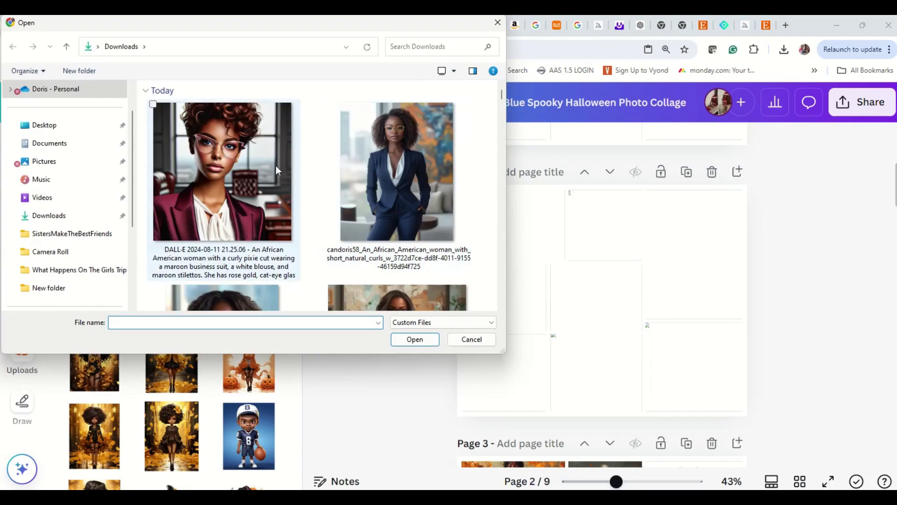
click(228, 129)
click(415, 339)
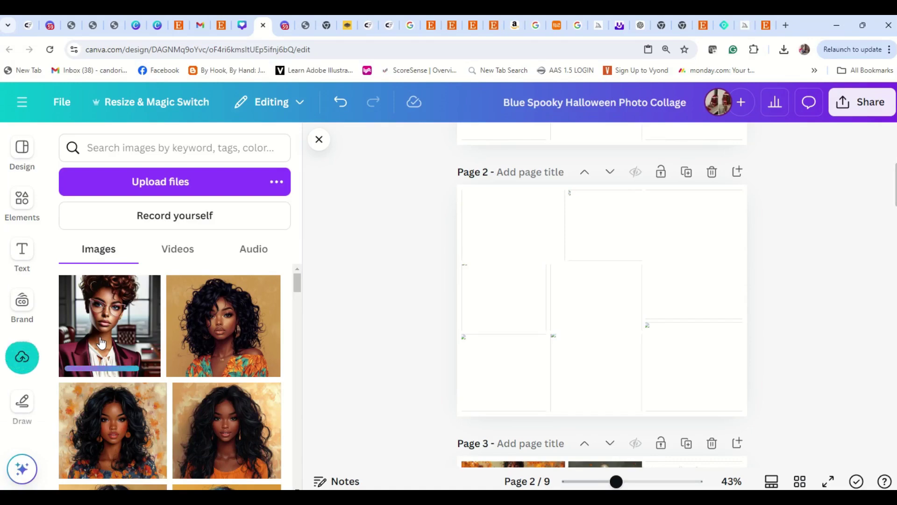
click(101, 343)
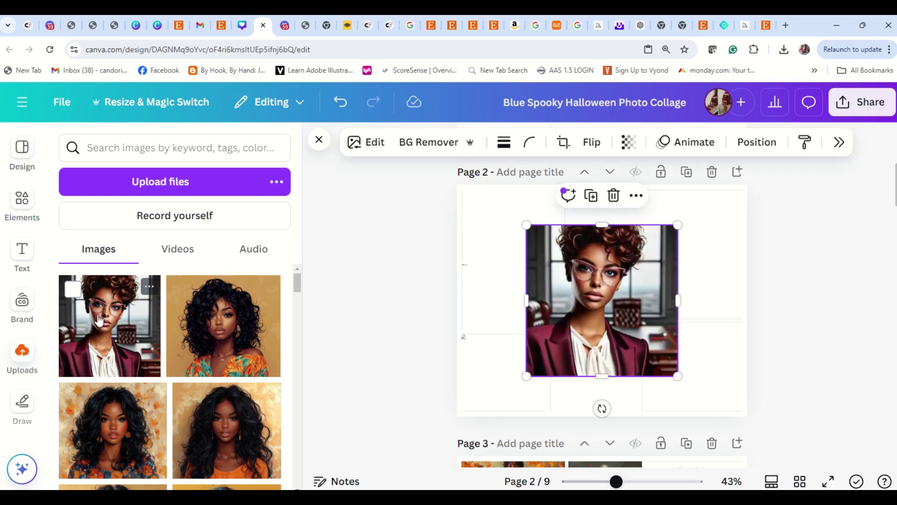
Move the maroon-suit portrait down to the lower part of page 2 and enlarge it
drag(620, 297, 617, 355)
drag(669, 261, 704, 226)
click(701, 215)
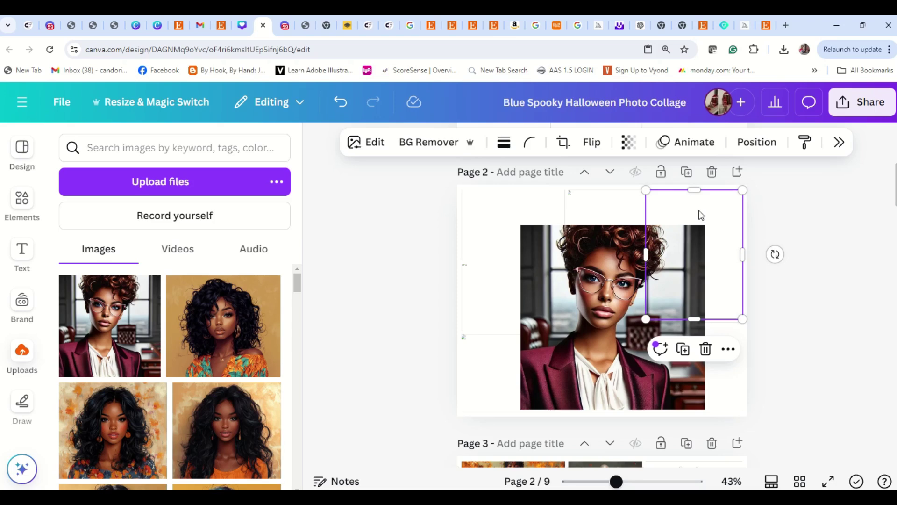
Extend the maroon-suit portrait on page 2 upward above the woman's hair using Magic Expand at Freeform size
click(616, 327)
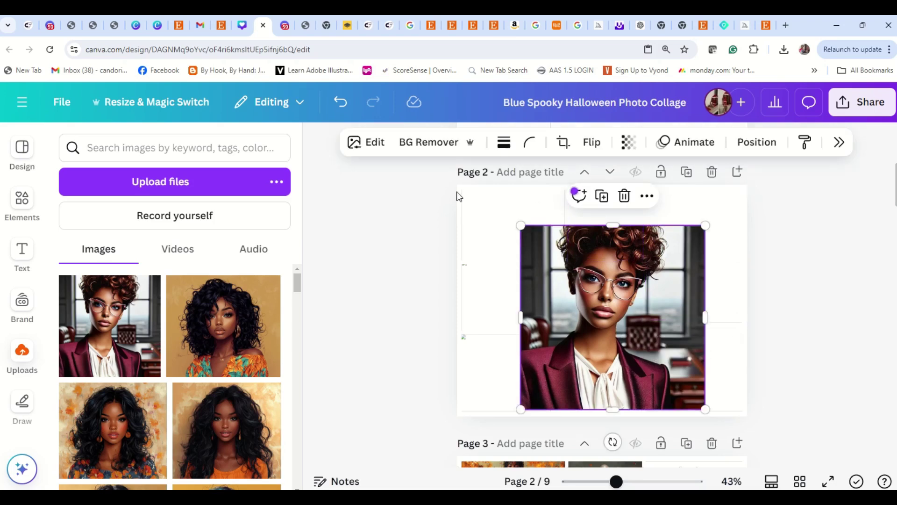
click(371, 145)
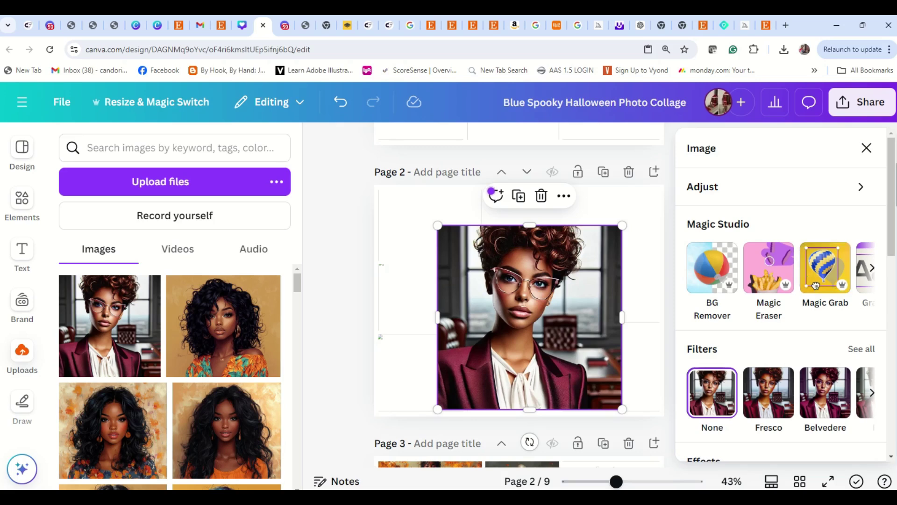
click(873, 270)
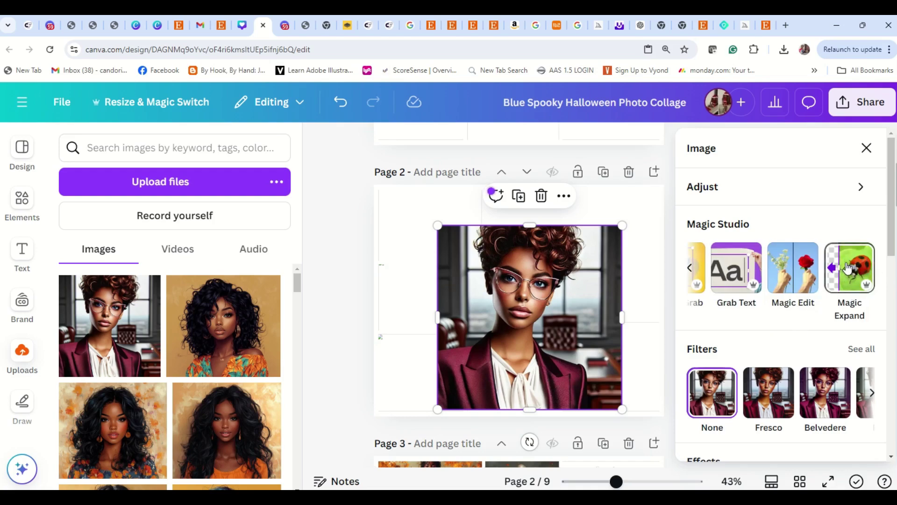
click(848, 269)
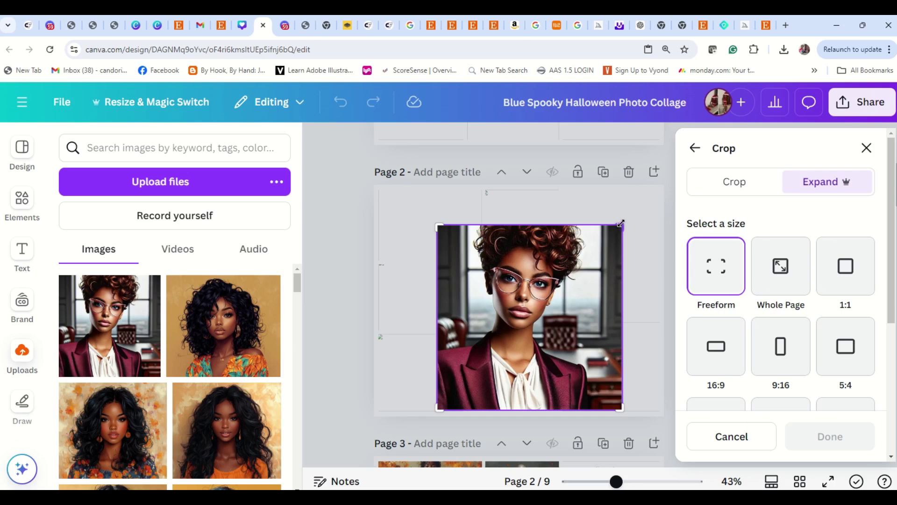
drag(621, 224, 607, 208)
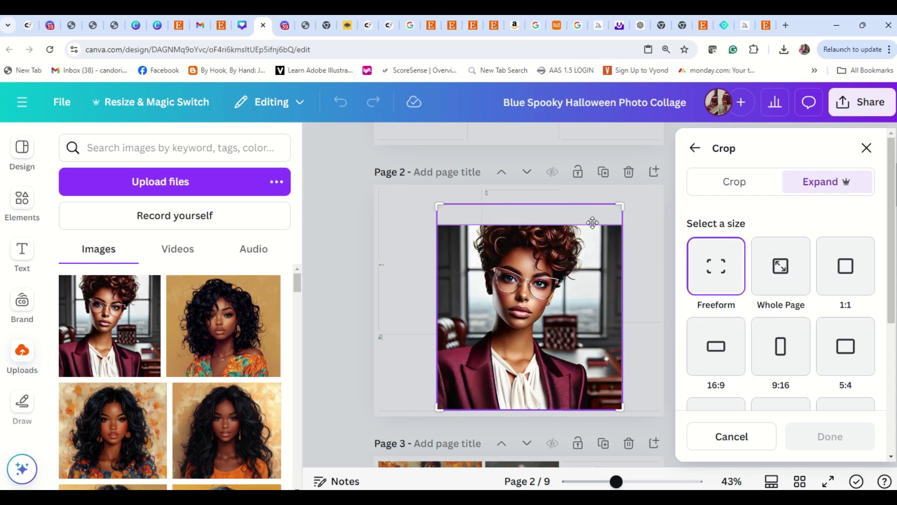
scroll(793, 302, down, 5)
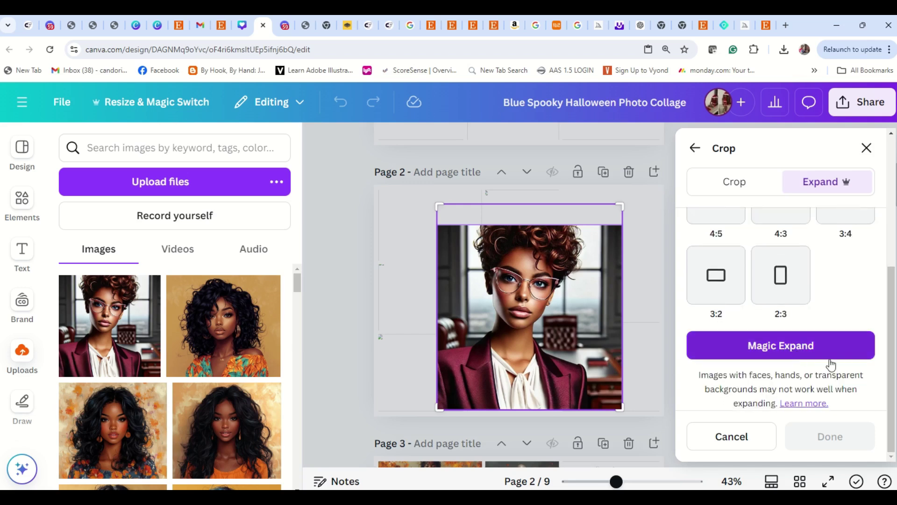
click(837, 351)
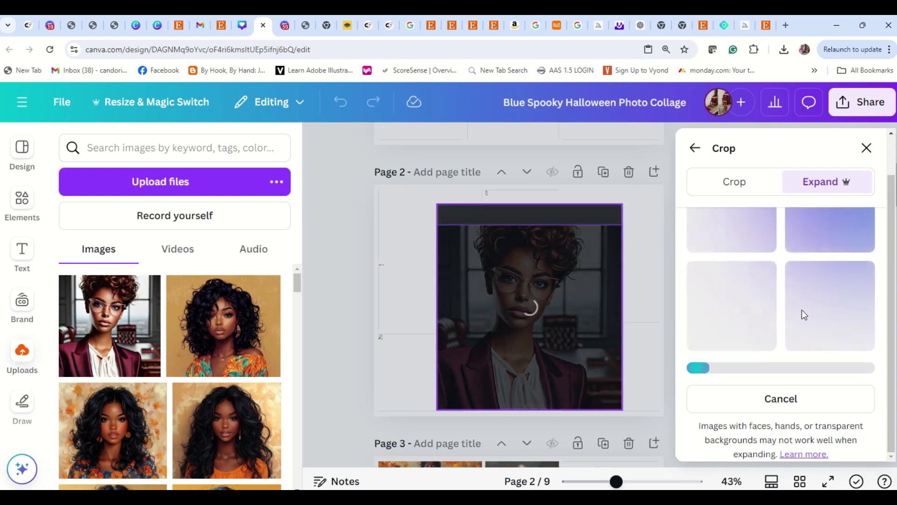
Compare the Magic Expand variations of the portrait and apply the fourth one
scroll(748, 255, up, 1)
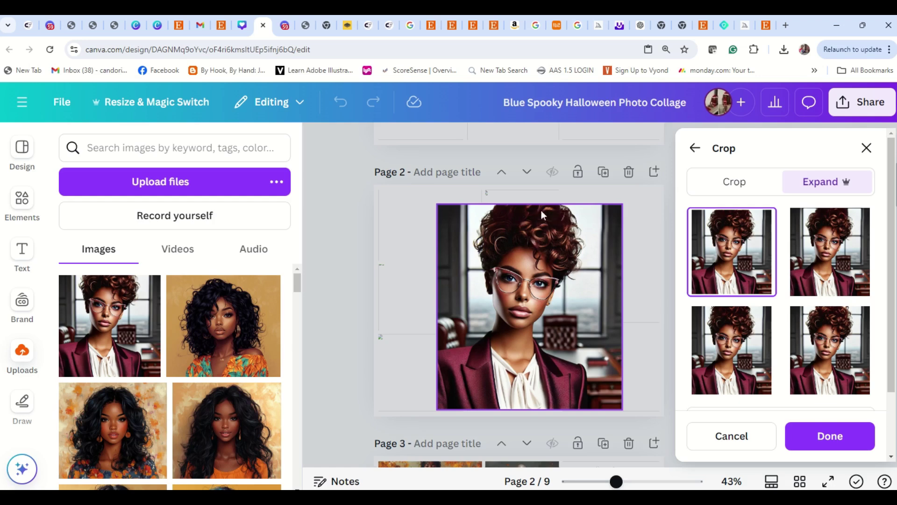
click(842, 359)
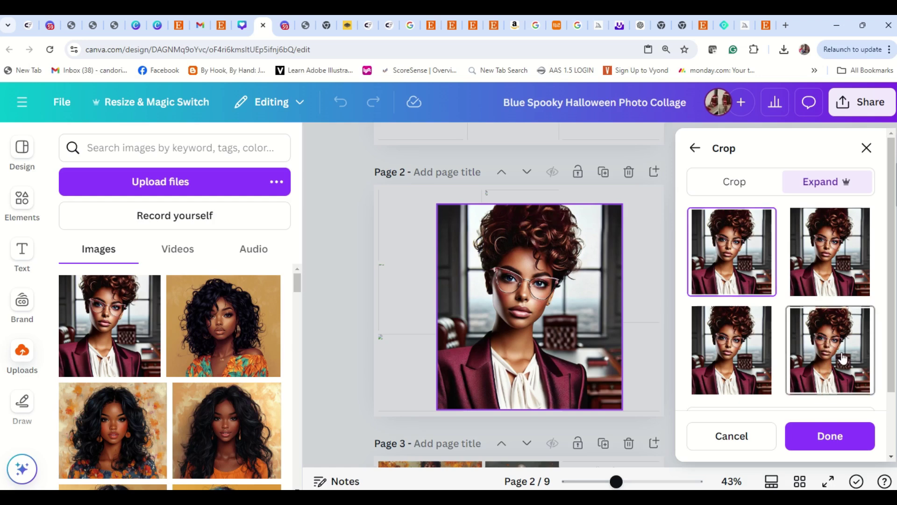
click(753, 371)
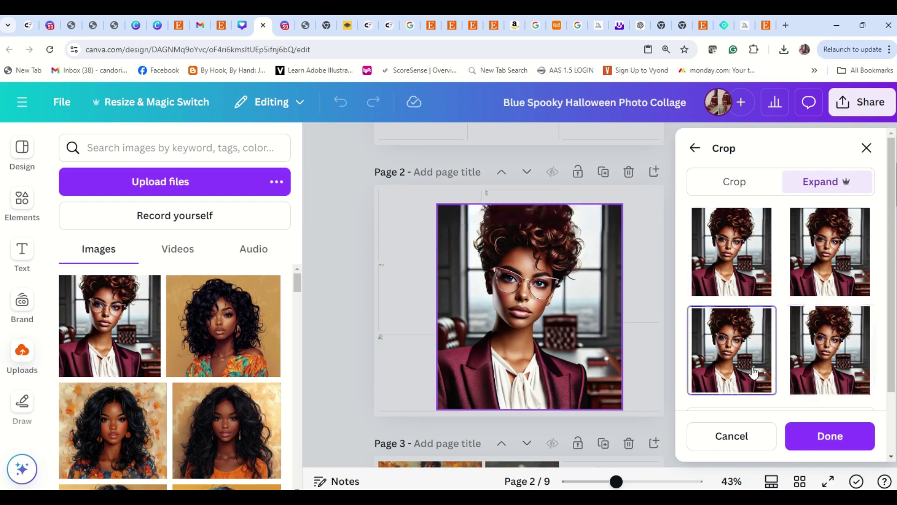
click(835, 244)
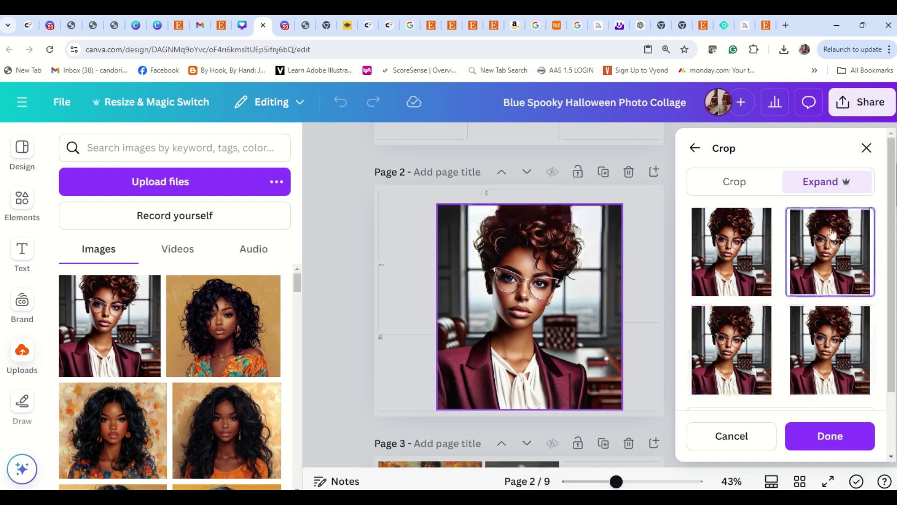
click(845, 361)
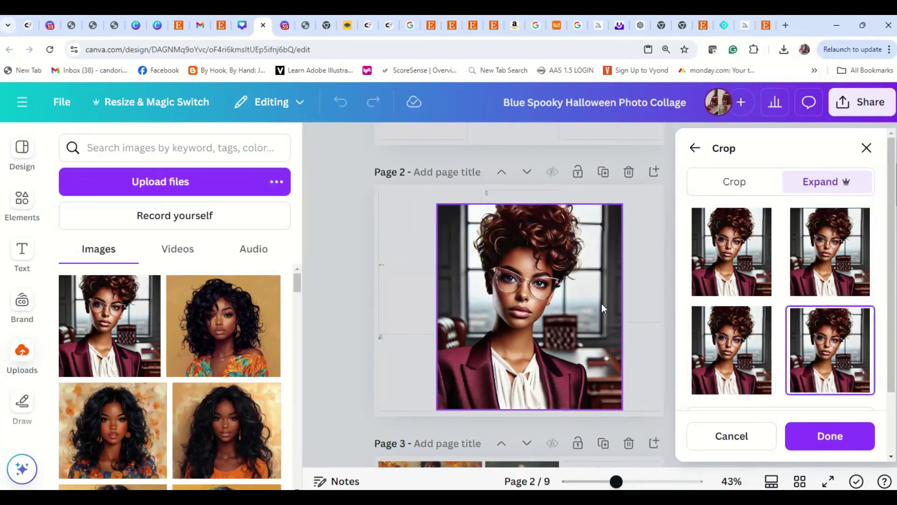
click(831, 439)
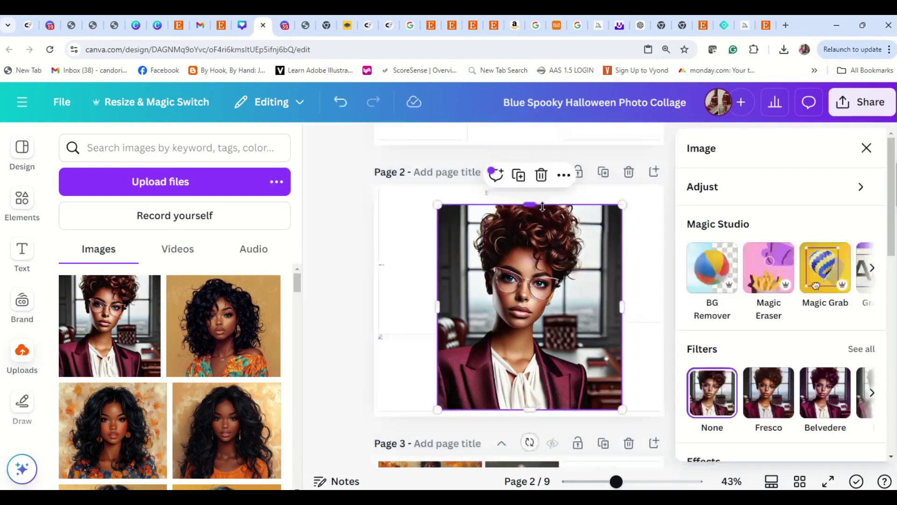
Set the expanded portrait as page 2's background and delete the leftover empty photo frames lying over it
right_click(536, 268)
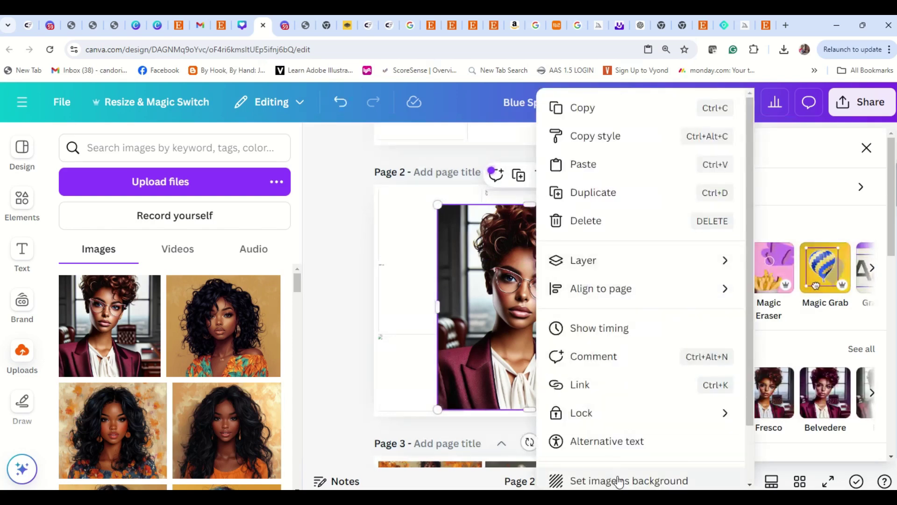
right_click(455, 248)
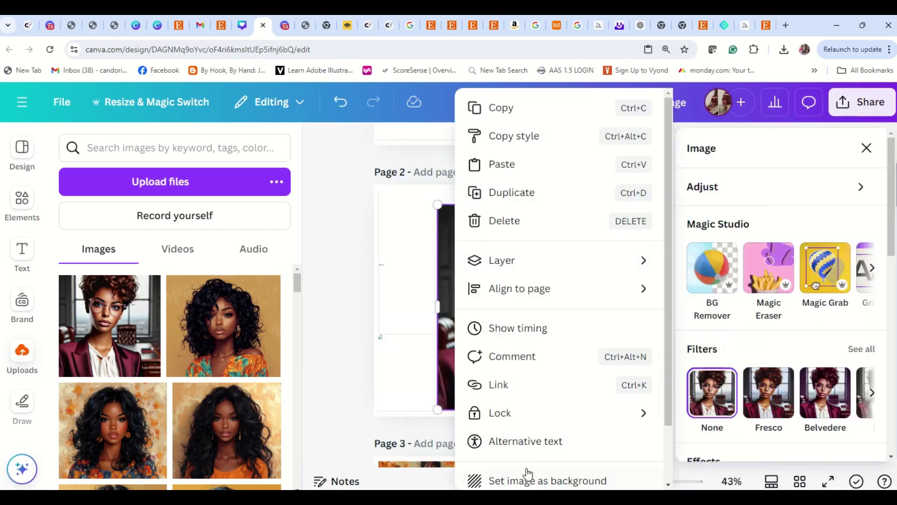
click(533, 482)
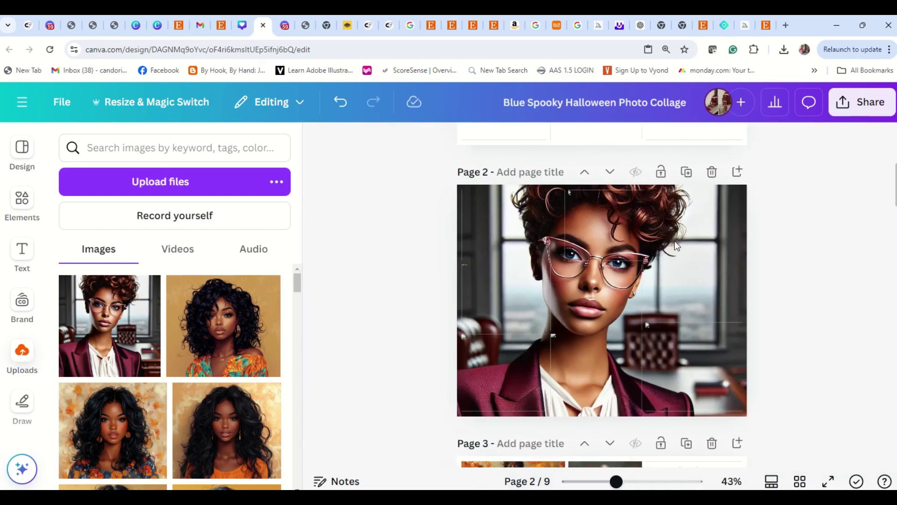
click(624, 220)
key(Escape)
click(613, 215)
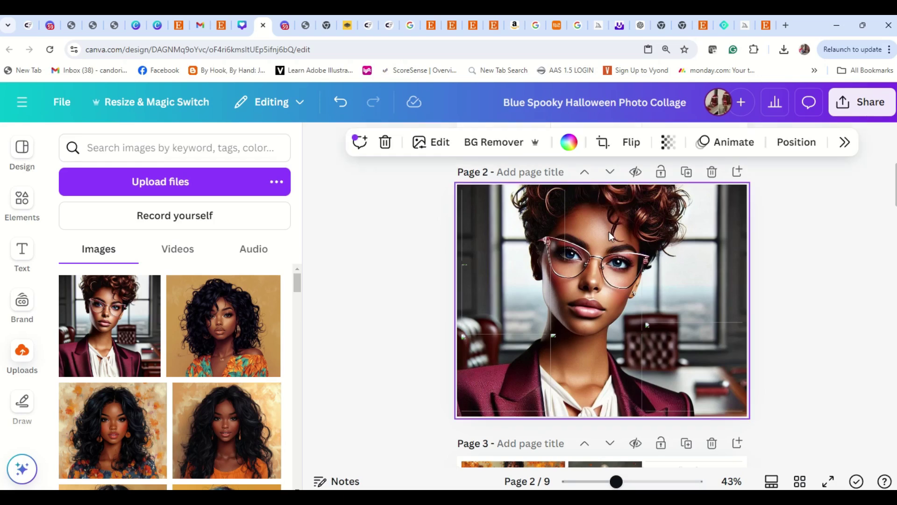
click(559, 405)
key(Escape)
click(522, 391)
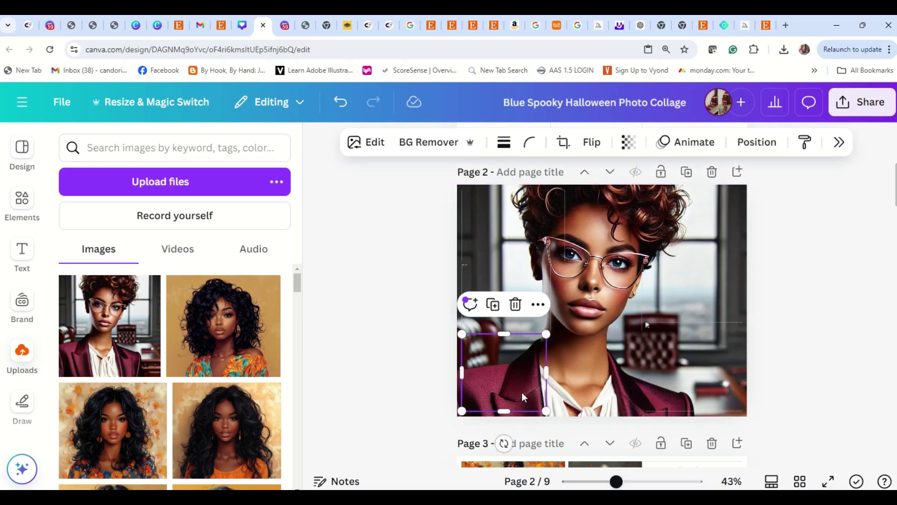
key(Escape)
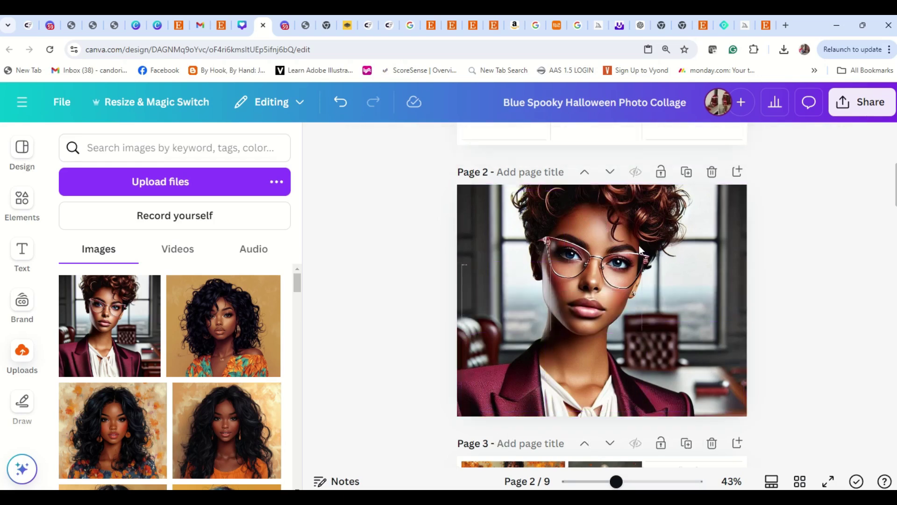
Detach the maroon-suit portrait from page 2's background
click(668, 238)
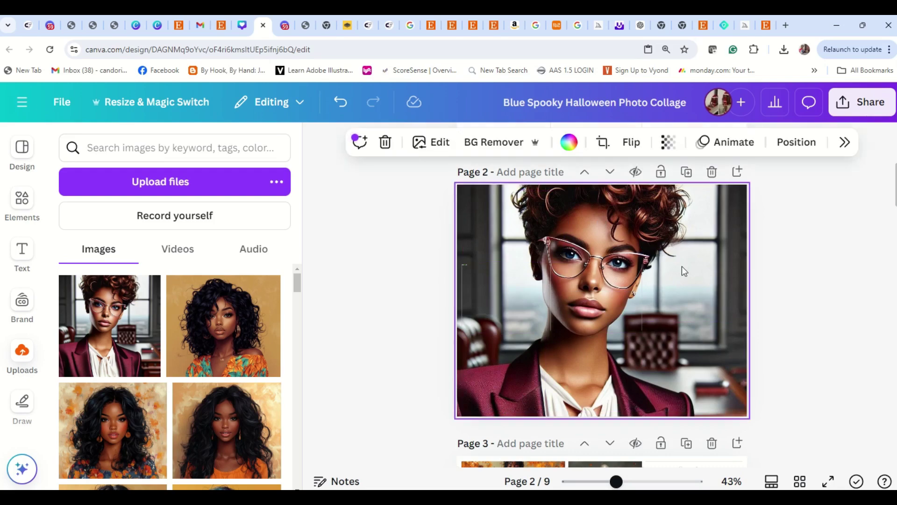
right_click(528, 224)
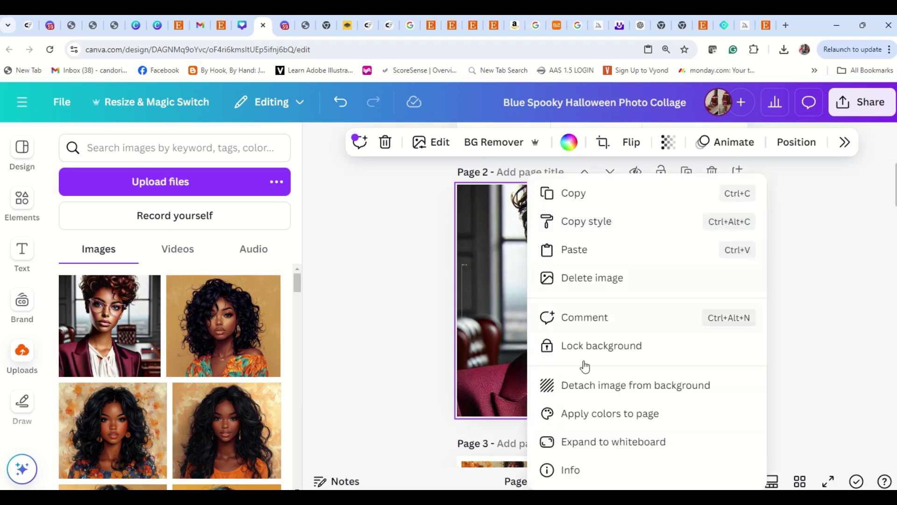
click(644, 385)
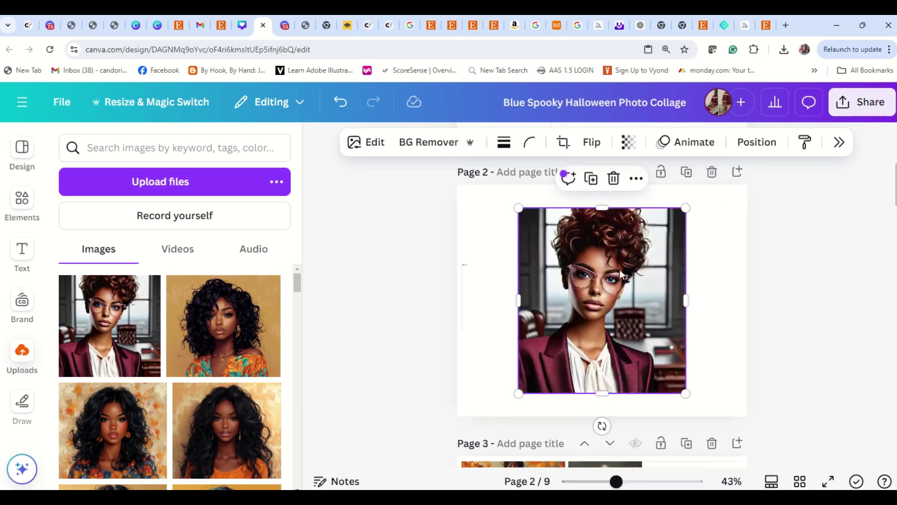
Move the portrait into page 2's upper-left corner and enlarge it
drag(579, 250, 518, 227)
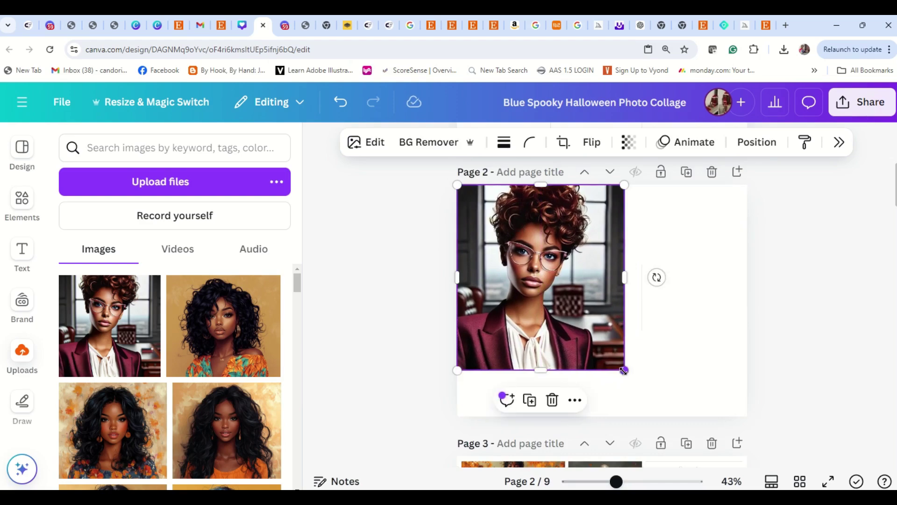
drag(624, 371, 646, 394)
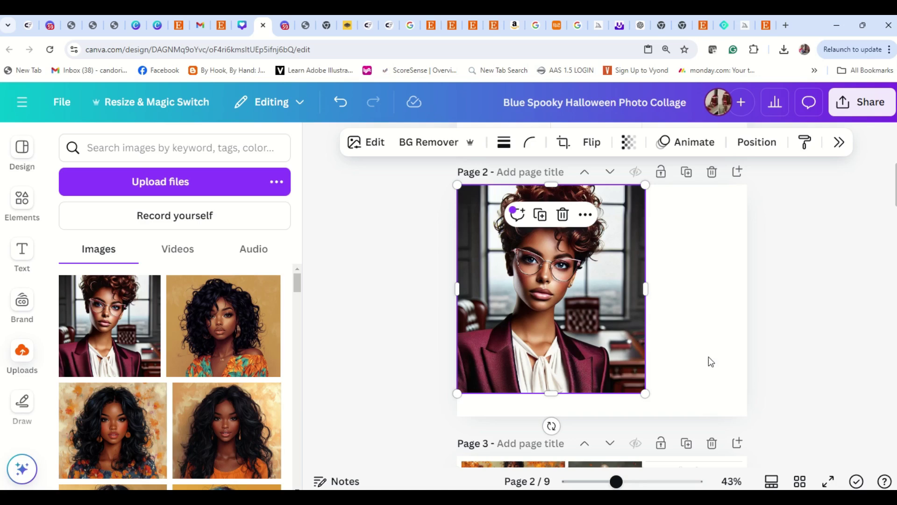
click(748, 315)
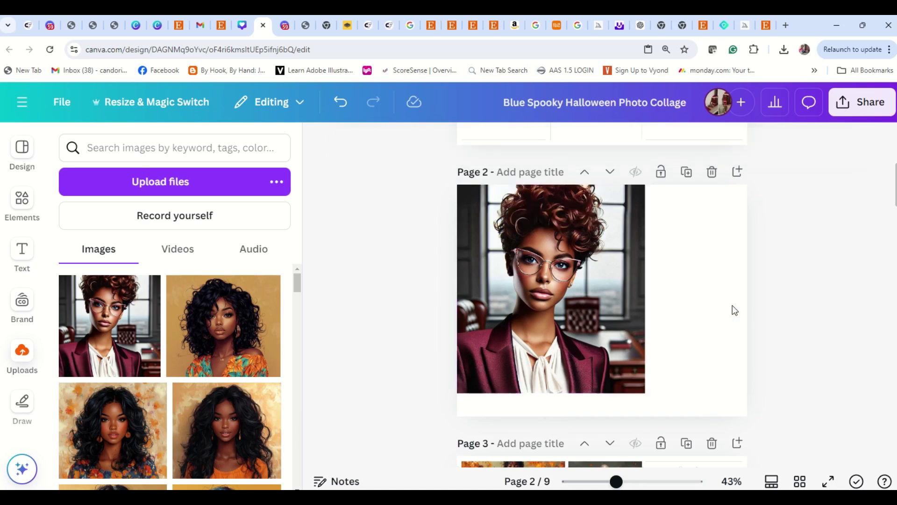
Separate the woman from the office scene with Magic Grab and move her cutout down
click(589, 261)
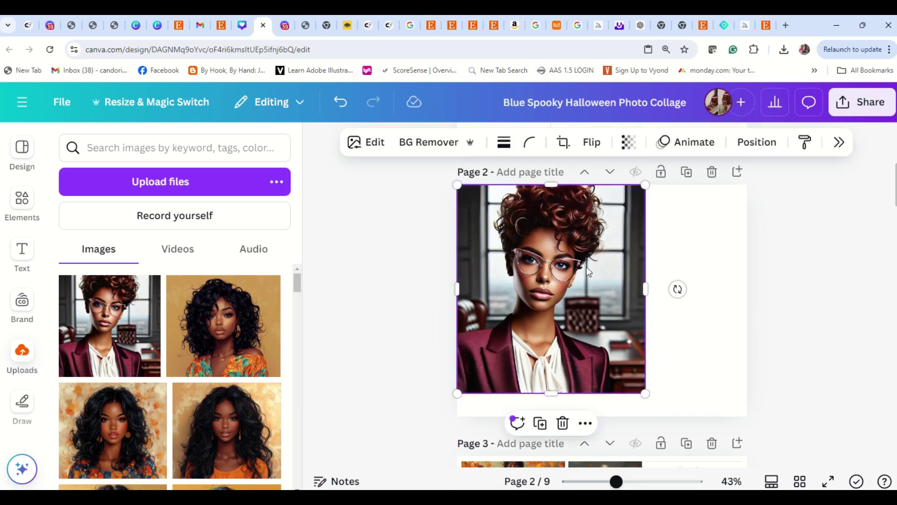
click(374, 145)
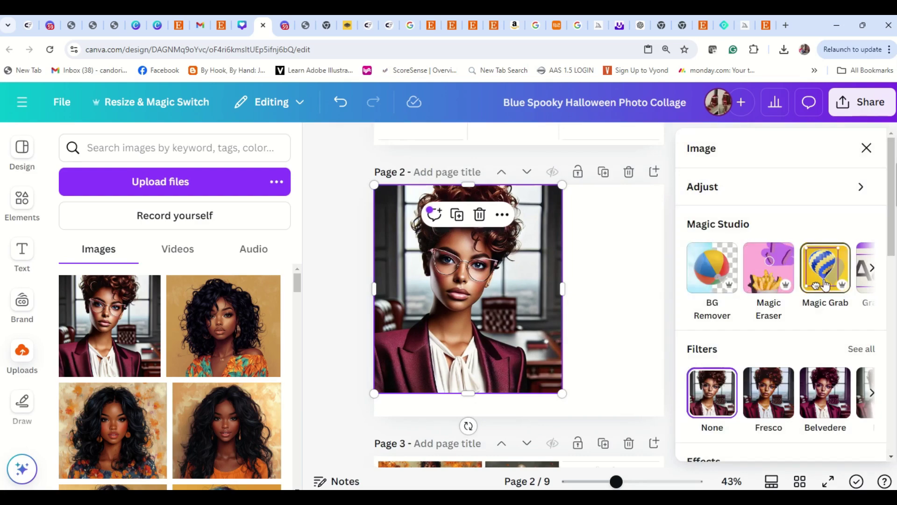
click(822, 263)
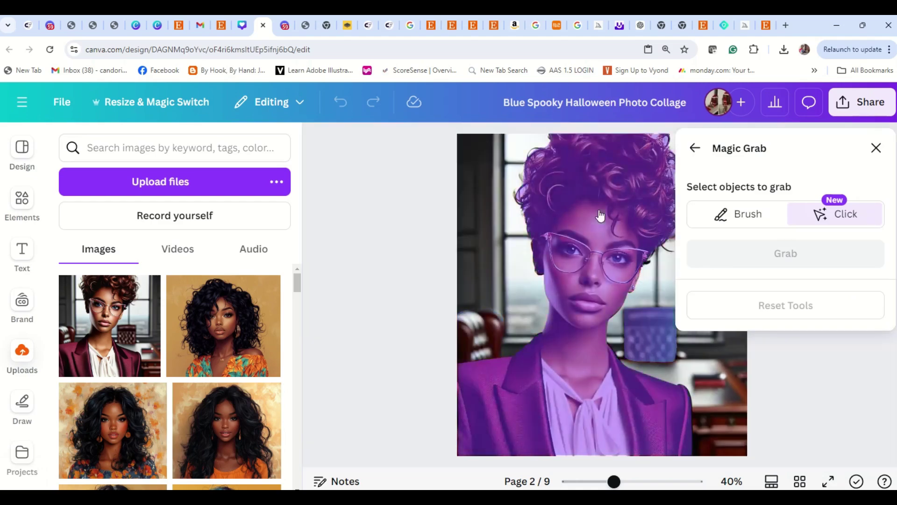
click(601, 216)
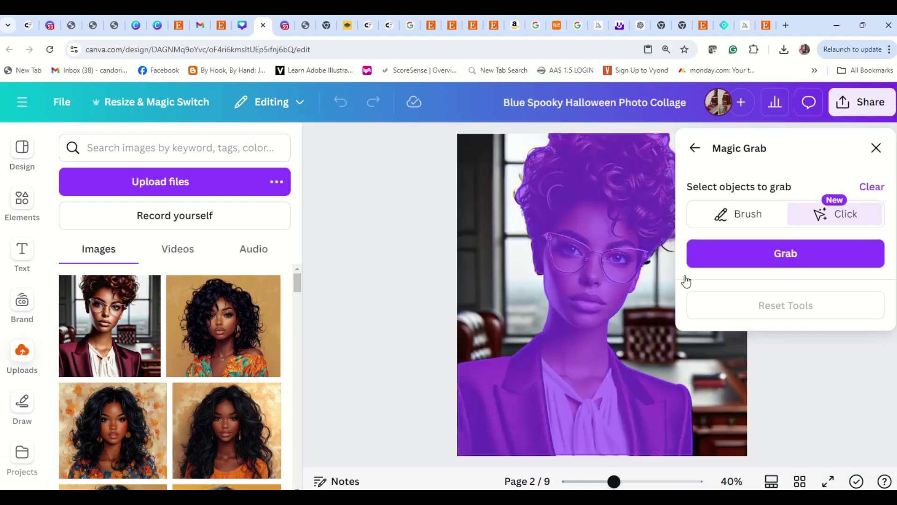
click(801, 254)
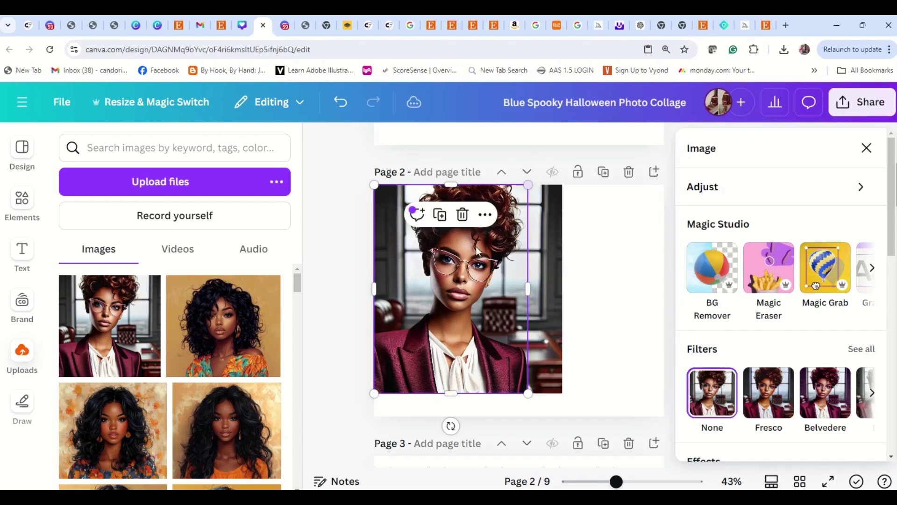
drag(498, 291, 467, 344)
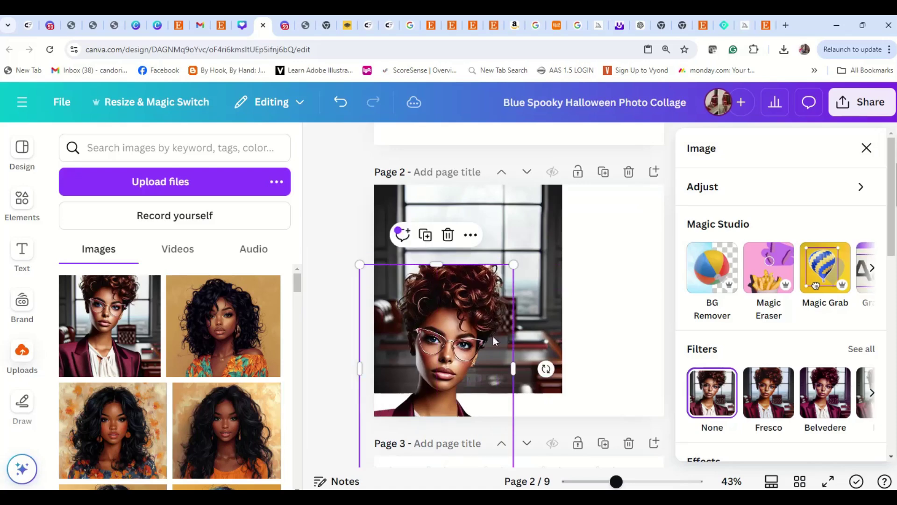
Set the office scene as page 2's background and place the woman's cutout at the page's lower right
click(537, 225)
right_click(539, 225)
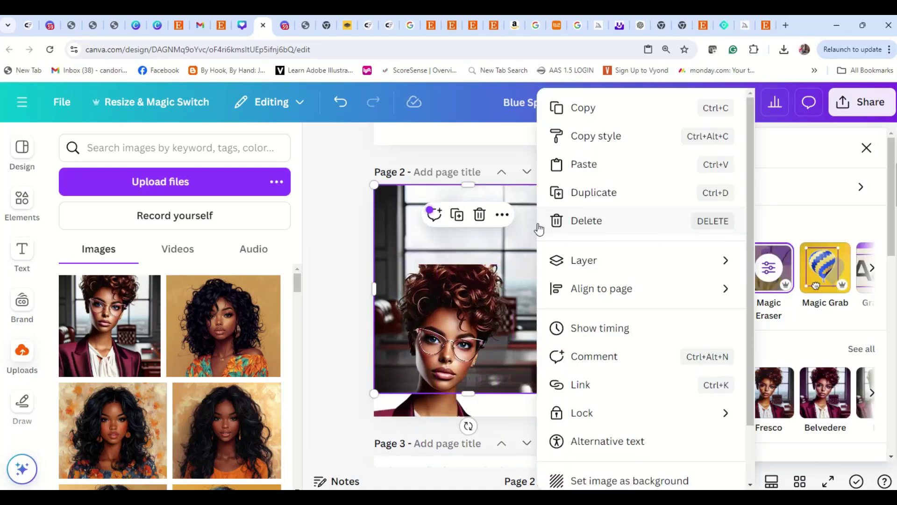
click(643, 481)
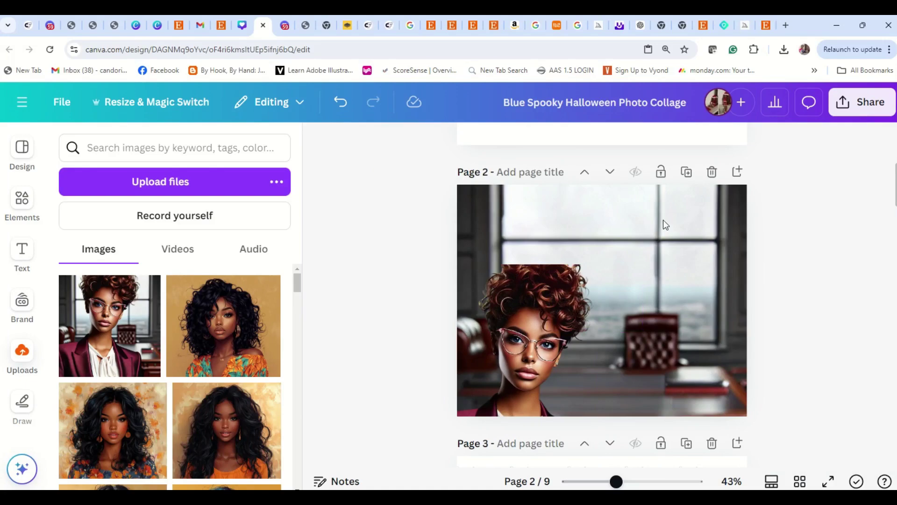
drag(539, 323, 672, 272)
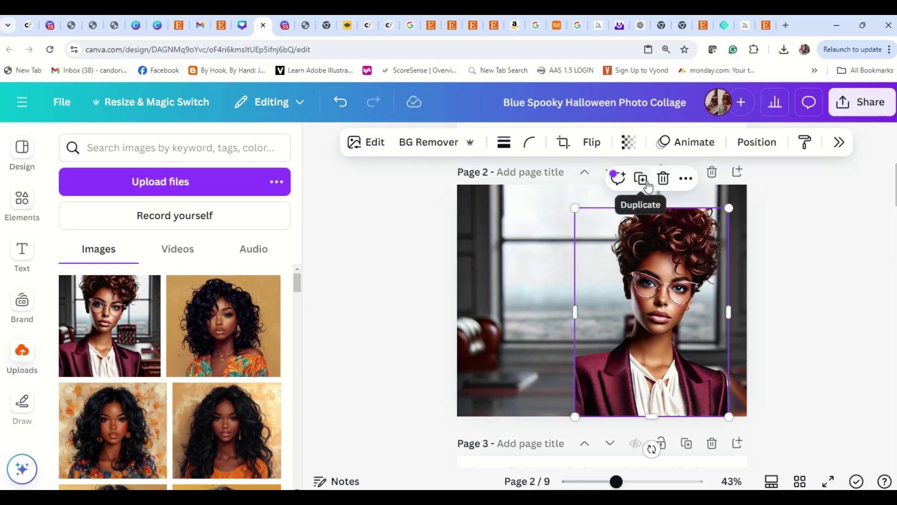
click(546, 237)
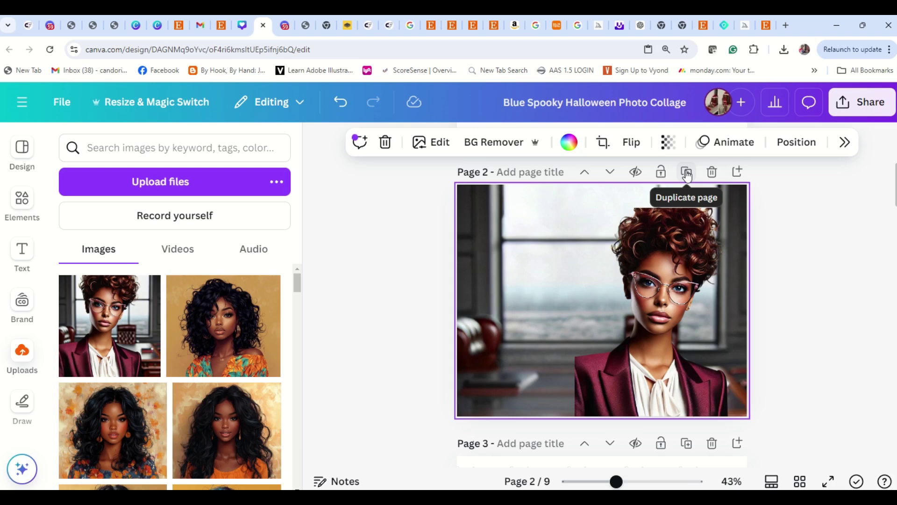
Add a blank page after page 2 and search the element photos for "office background"
click(738, 172)
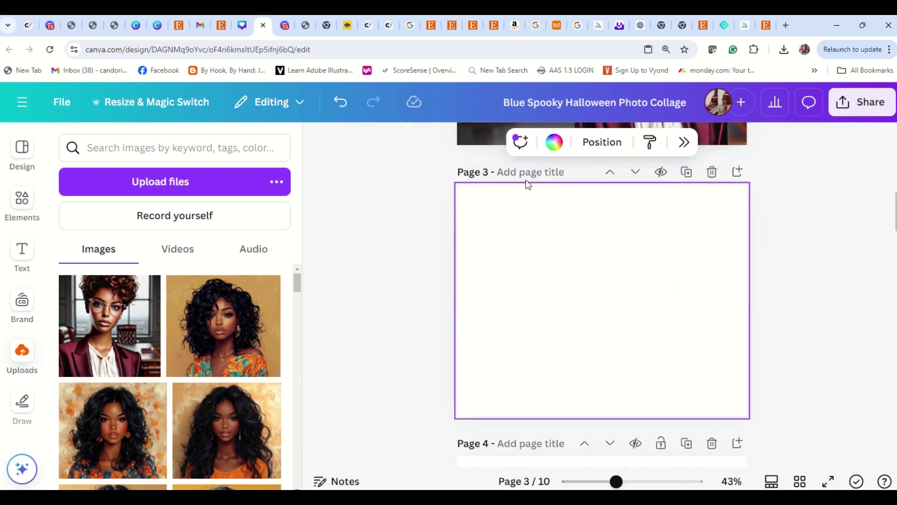
click(20, 220)
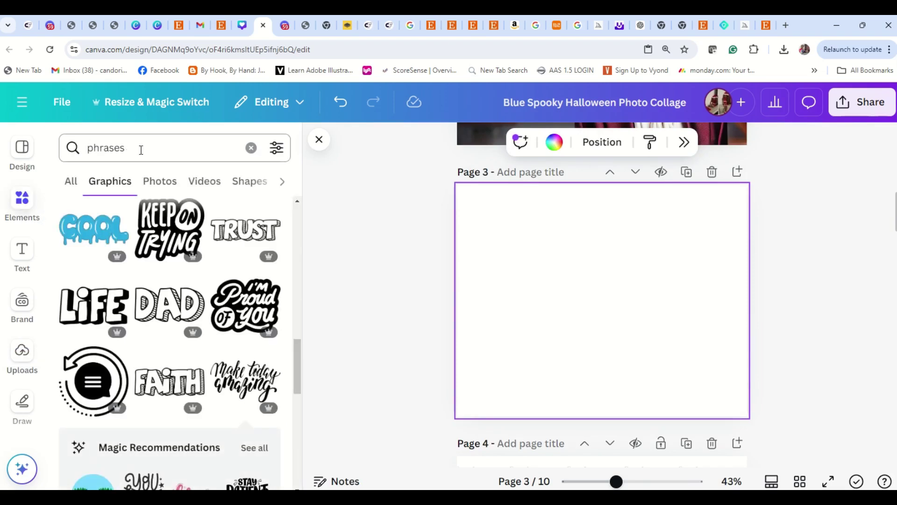
click(141, 149)
drag(160, 146, 73, 137)
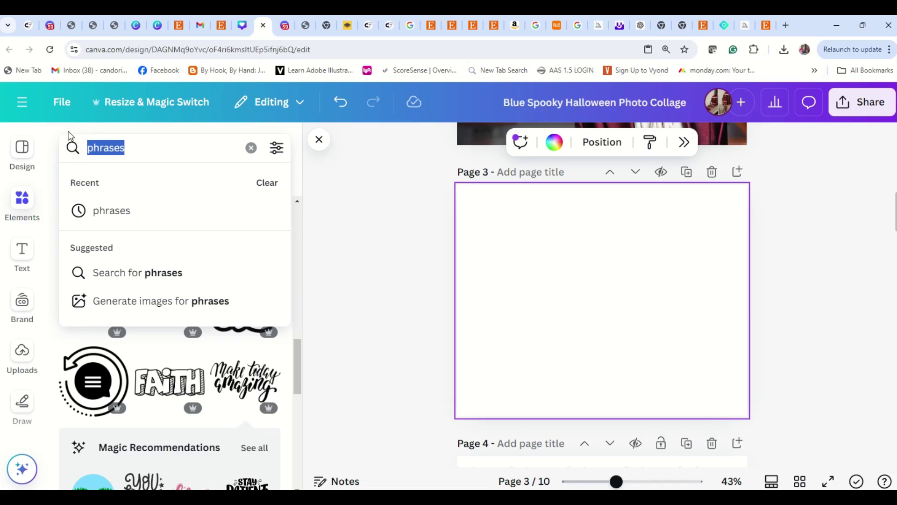
text(office)
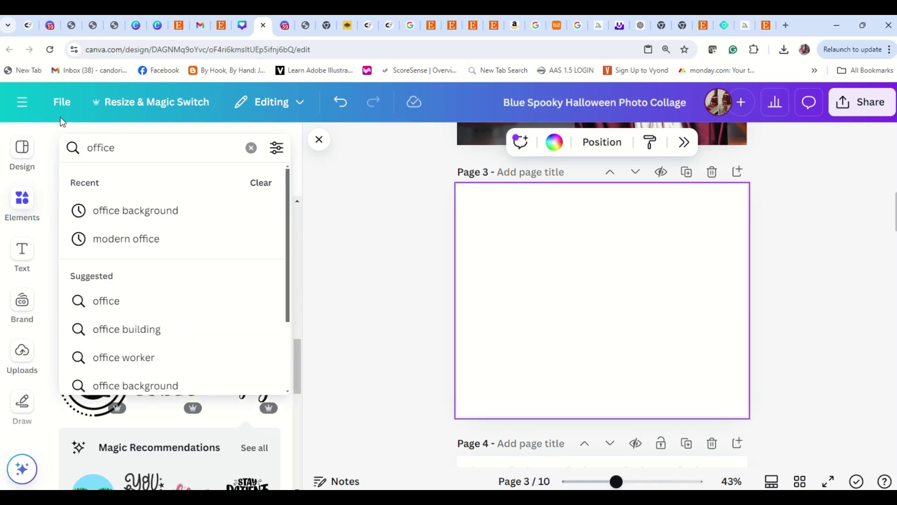
click(196, 210)
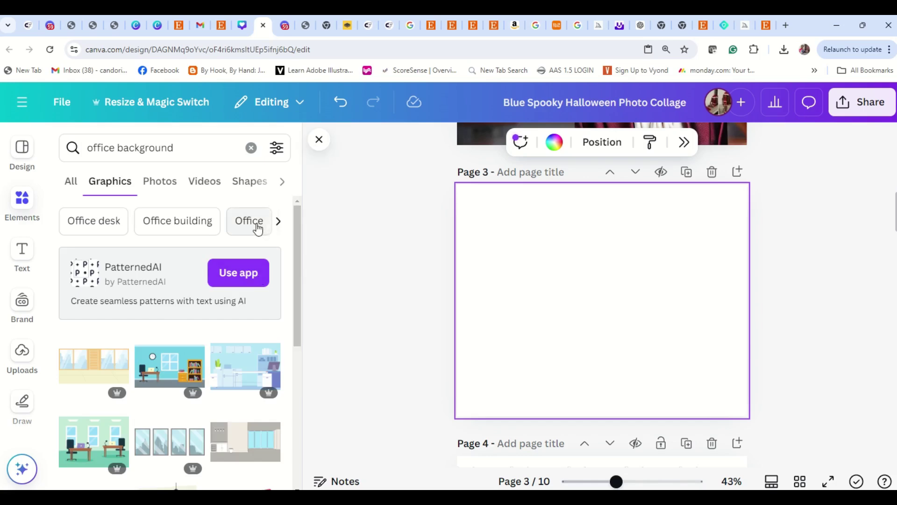
click(160, 181)
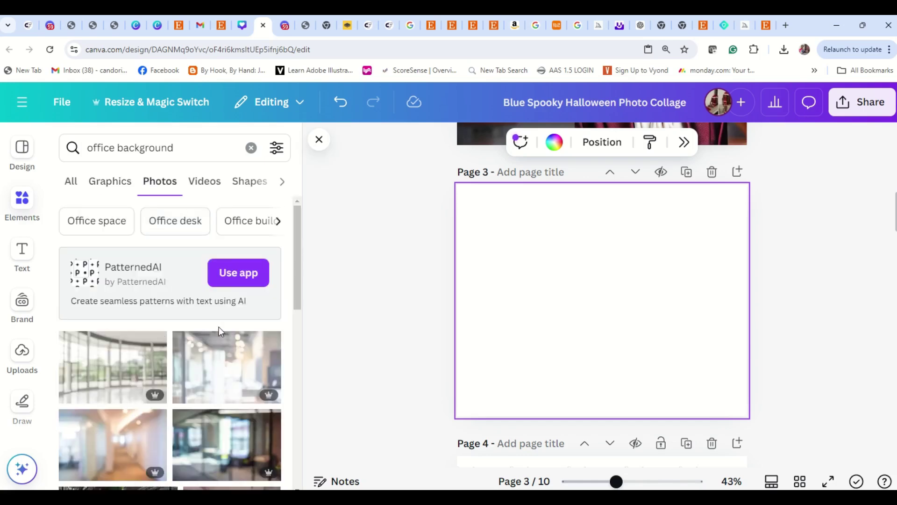
Insert the blurred teal window photo with the city skyline and wooden floor on page 3 and set it as the page background
scroll(275, 358, down, 3)
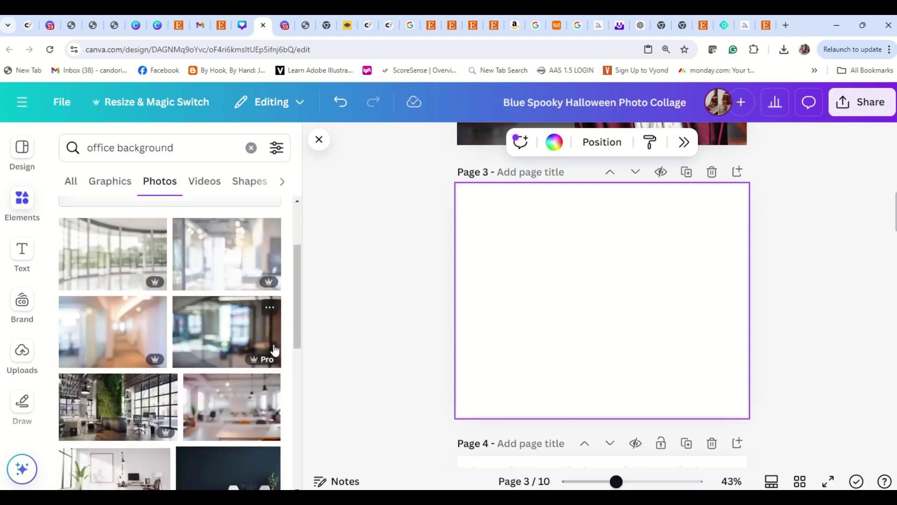
scroll(275, 350, down, 6)
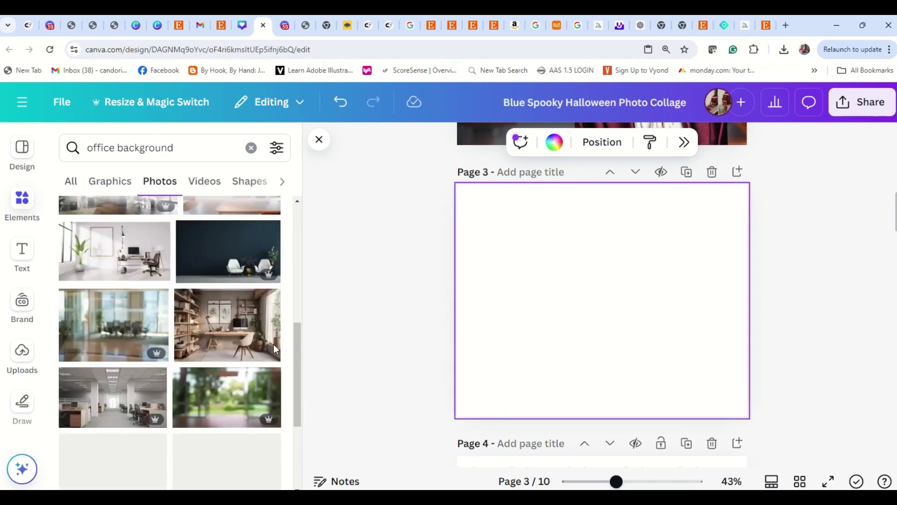
scroll(275, 348, down, 3)
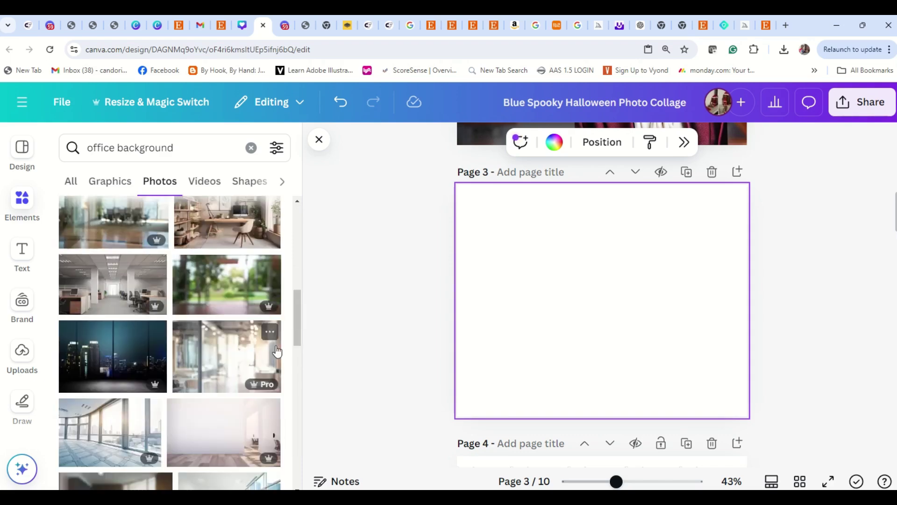
scroll(278, 350, down, 5)
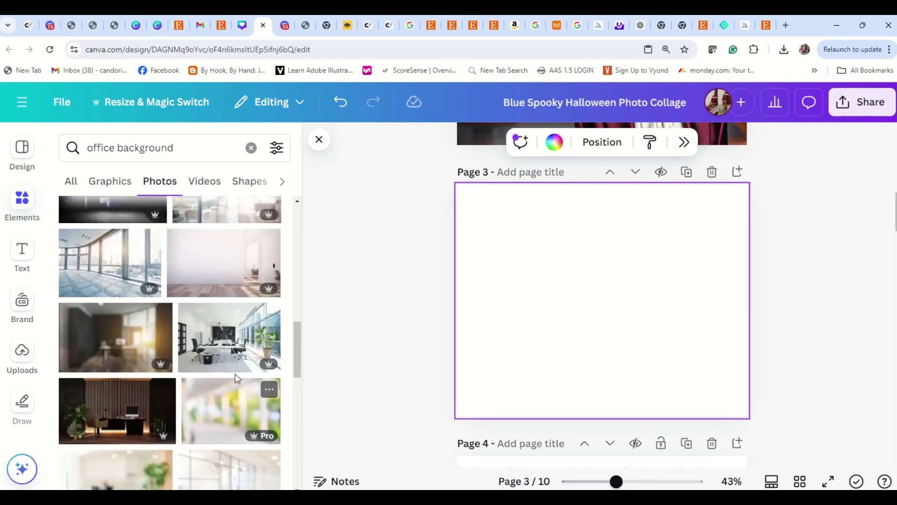
scroll(205, 369, down, 3)
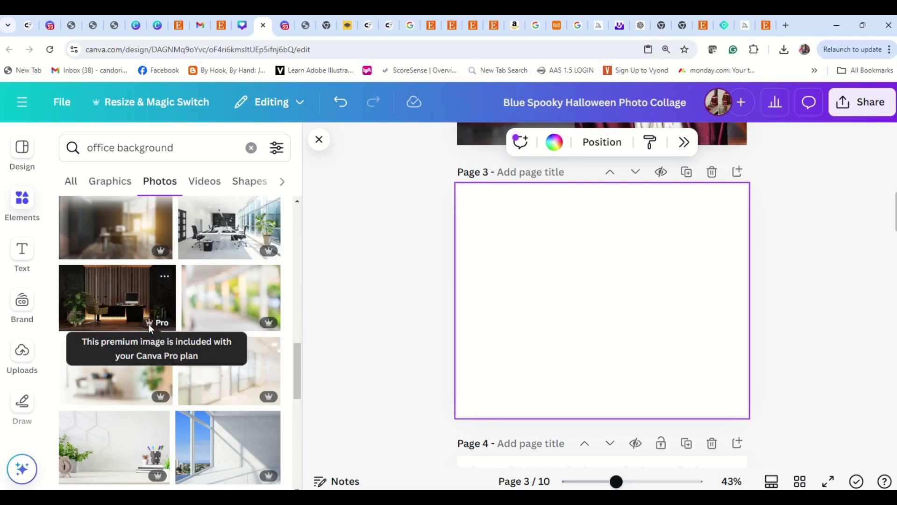
scroll(219, 330, down, 5)
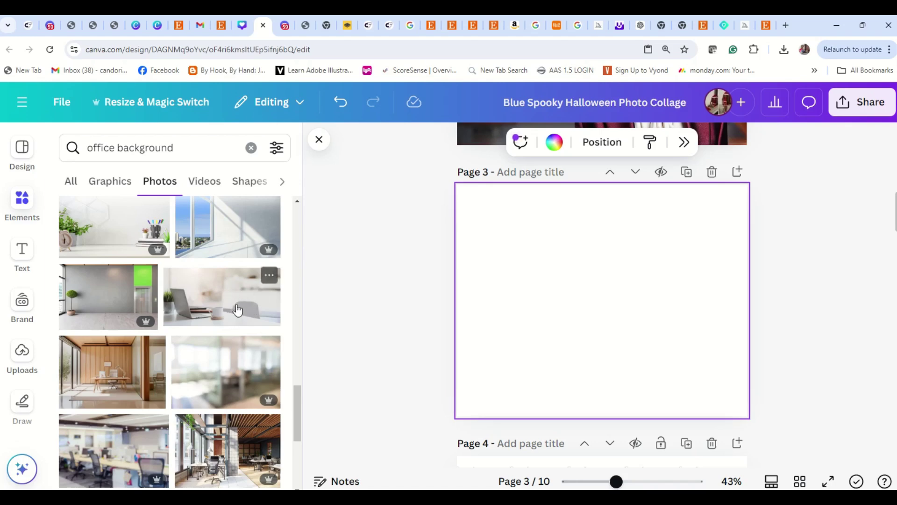
scroll(215, 393, down, 2)
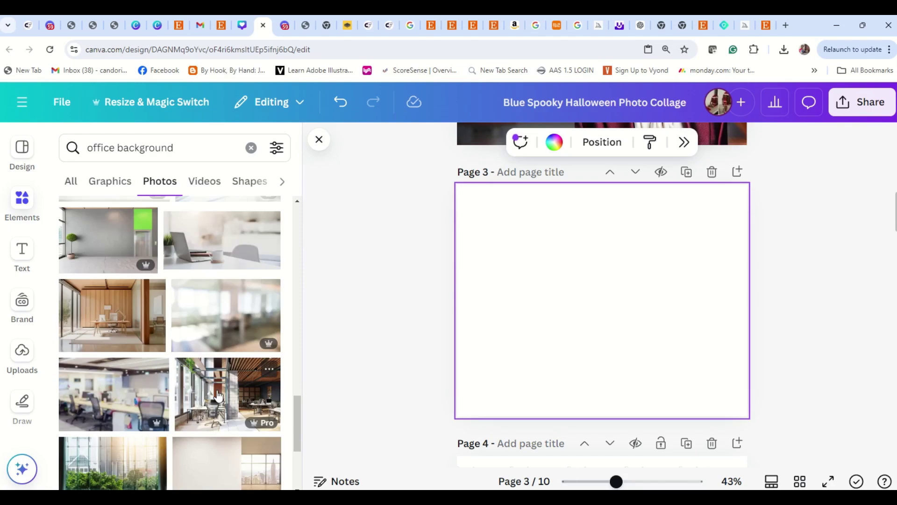
scroll(234, 411, down, 3)
scroll(234, 411, down, 3)
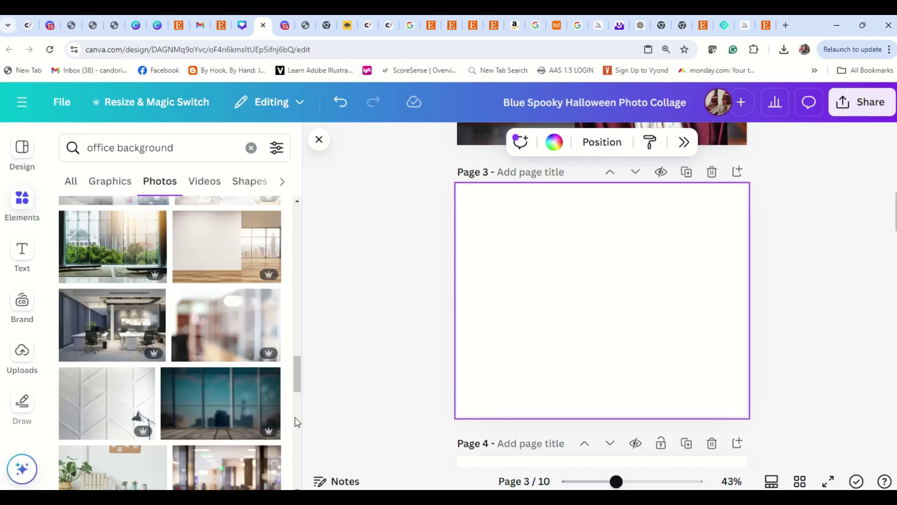
scroll(205, 406, down, 3)
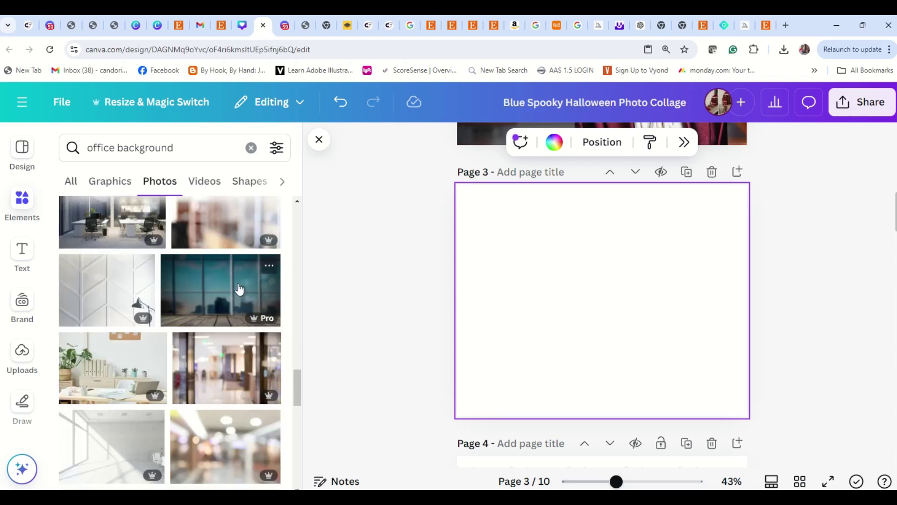
click(239, 289)
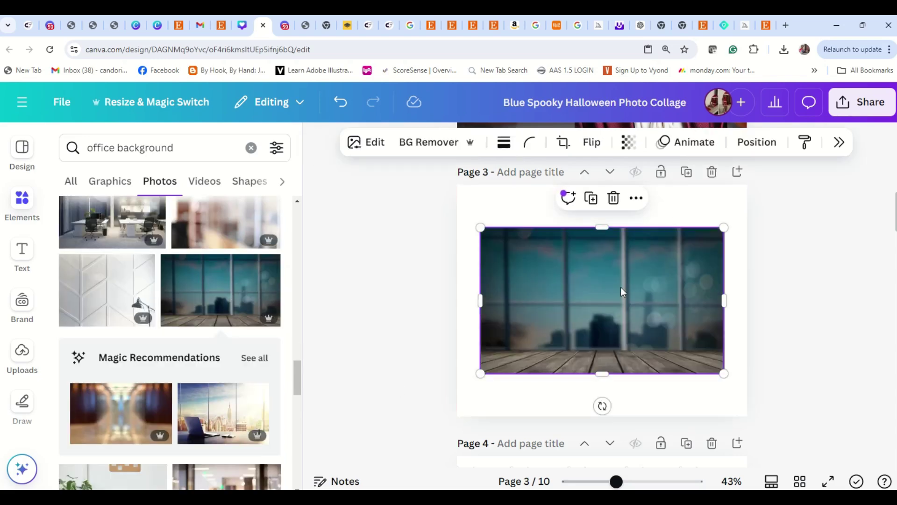
right_click(621, 287)
click(717, 453)
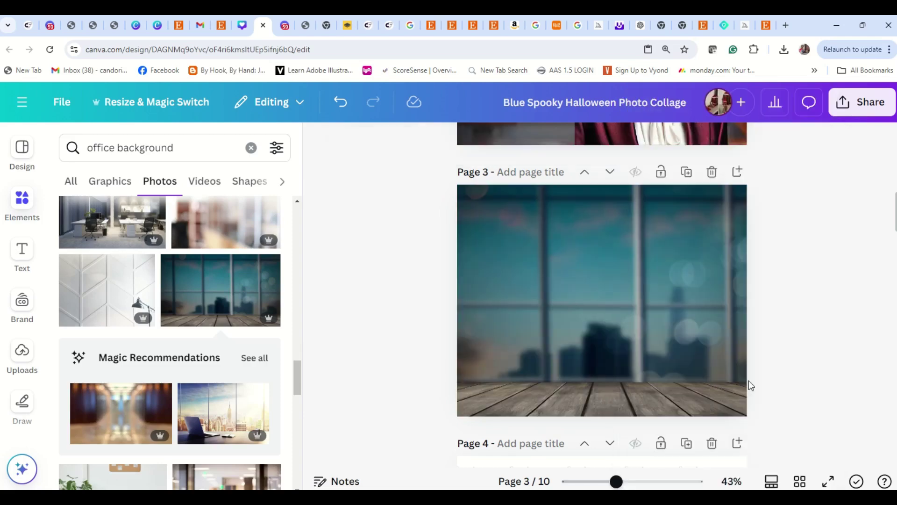
Copy the woman's cutout from page 2 and paste it onto page 3
scroll(651, 321, up, 3)
click(663, 187)
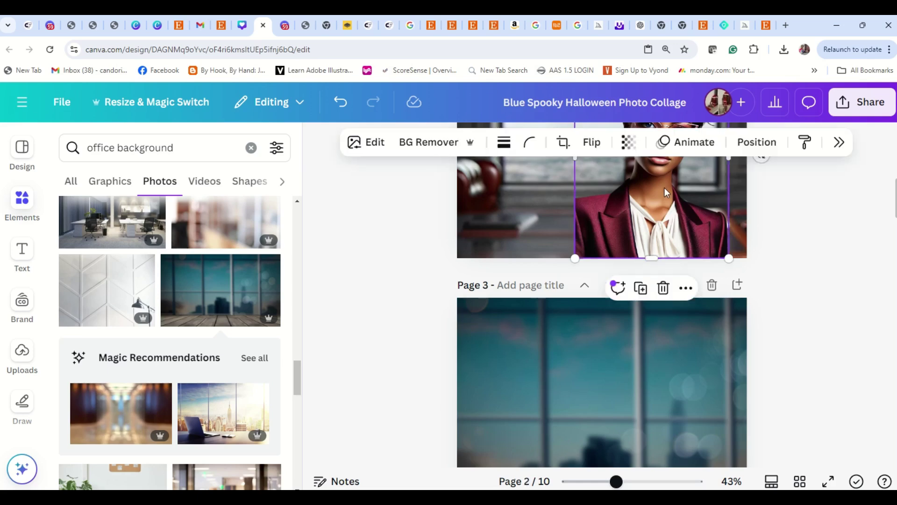
right_click(667, 193)
click(737, 109)
right_click(564, 349)
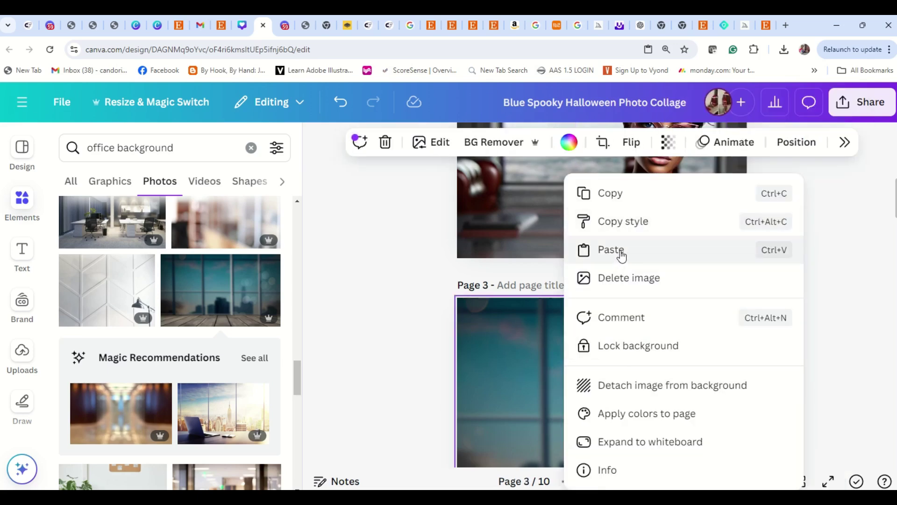
click(621, 250)
scroll(722, 403, down, 3)
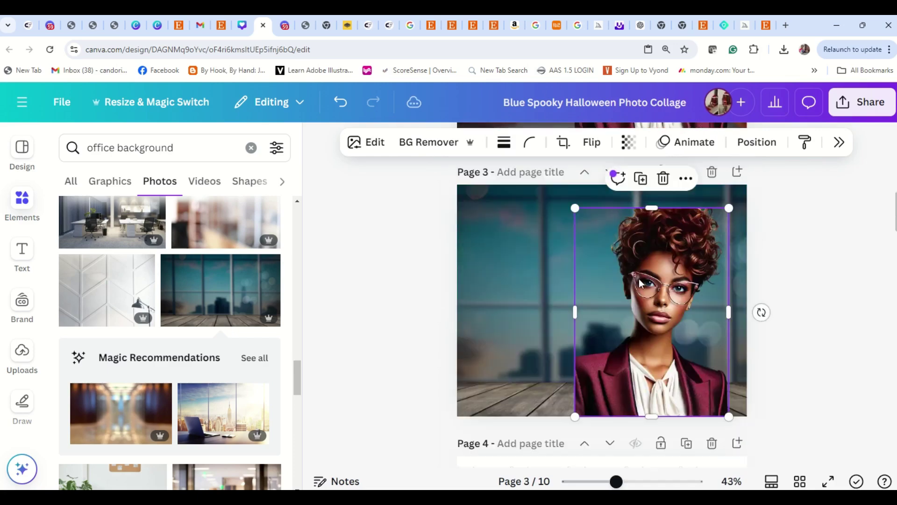
Enlarge the woman's cutout to page 3's full height and move it against the page's left edge
drag(575, 208, 558, 185)
click(820, 301)
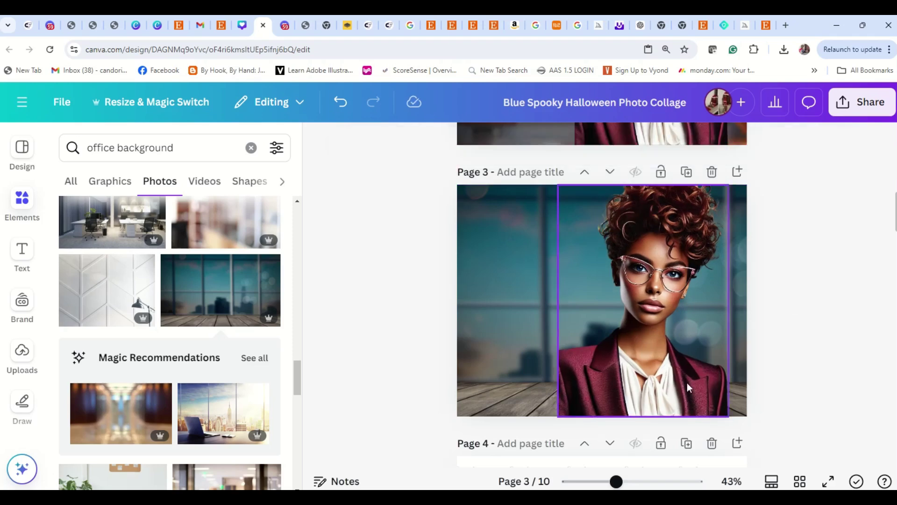
drag(687, 382, 584, 386)
click(807, 329)
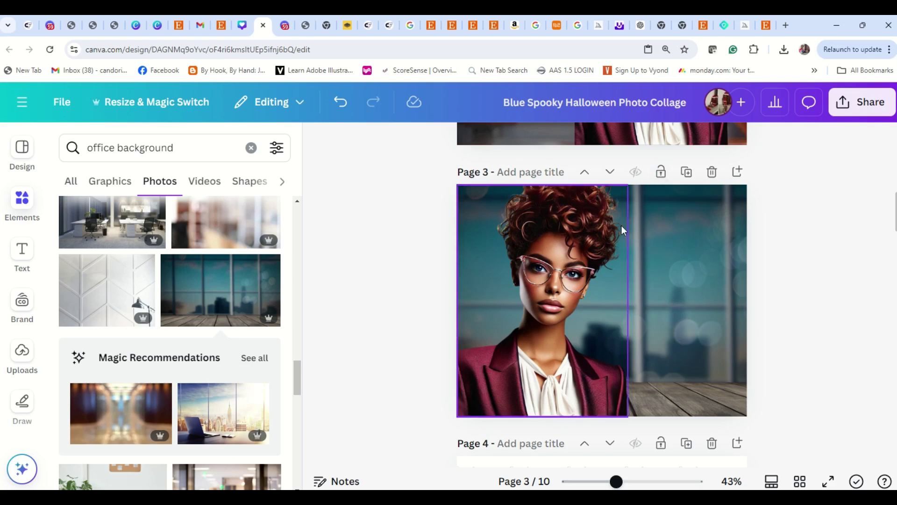
Preview page 3 in full screen and return to the editor
click(828, 481)
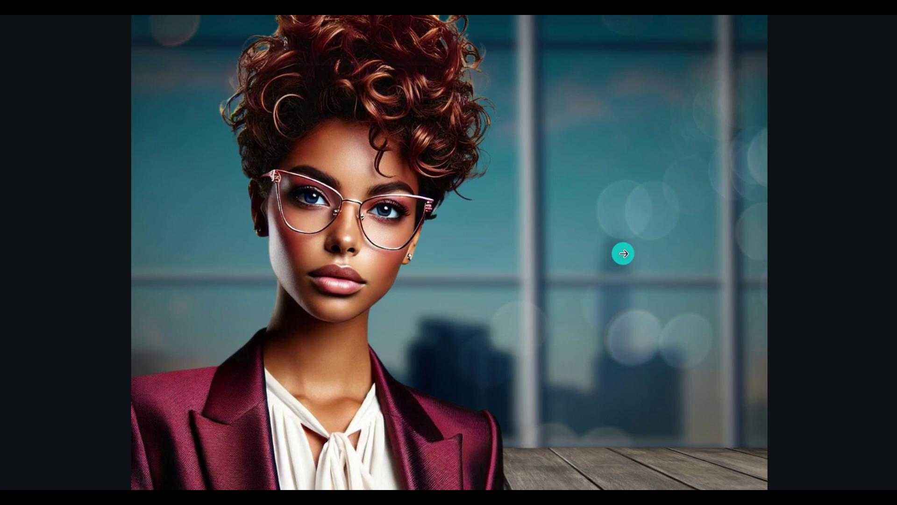
key(Escape)
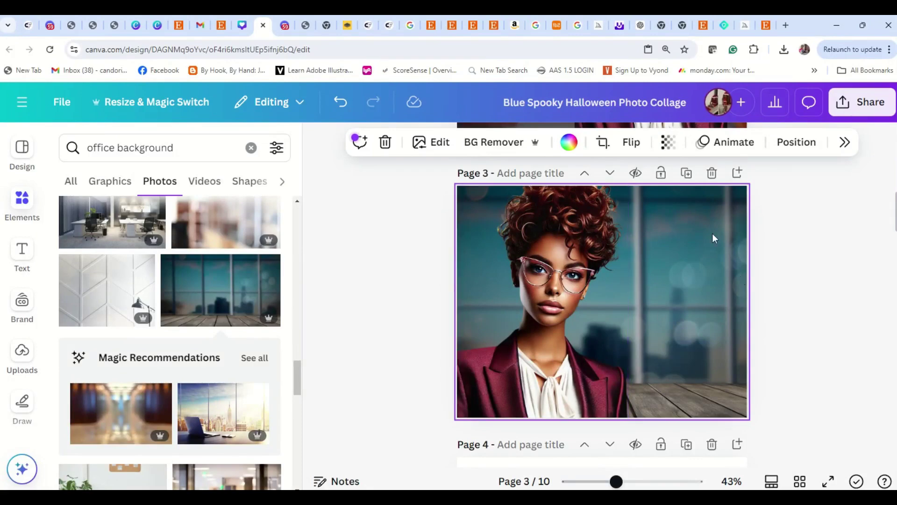
Search the elements for "phrases" and show all matching graphics
click(21, 199)
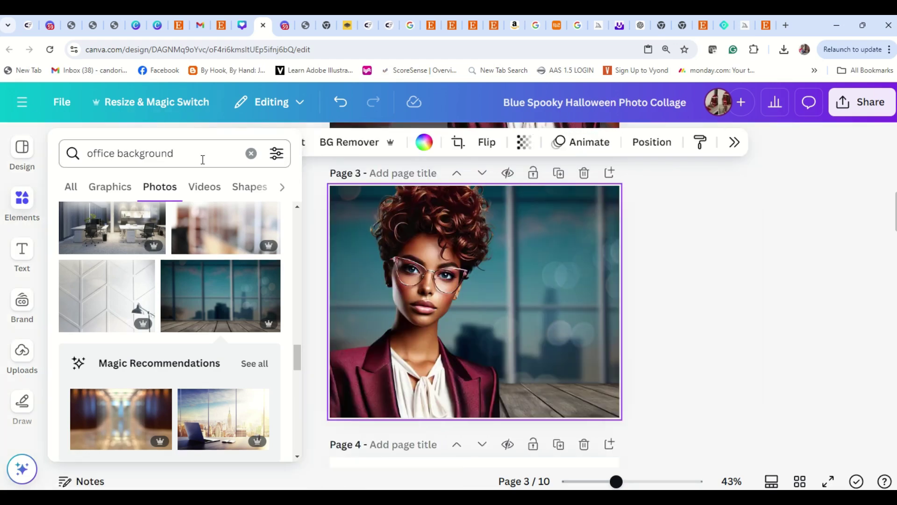
click(251, 153)
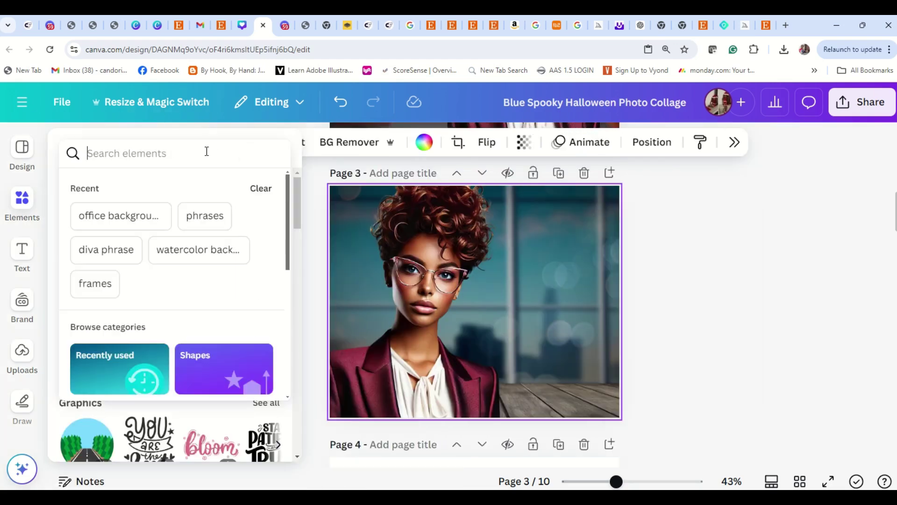
text(phra)
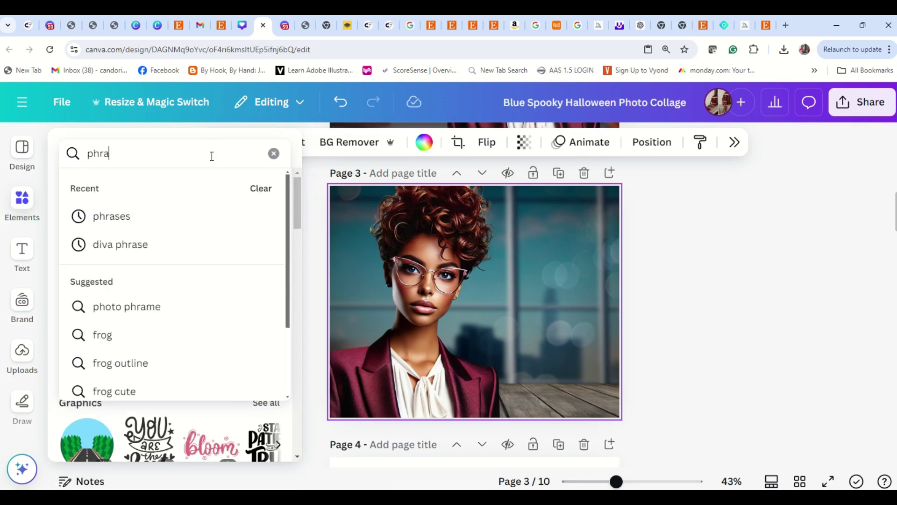
text(ses)
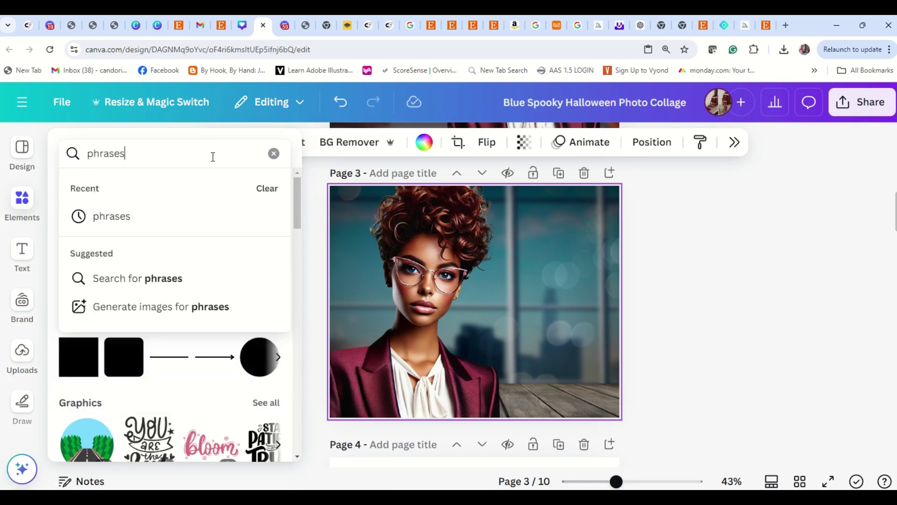
click(166, 226)
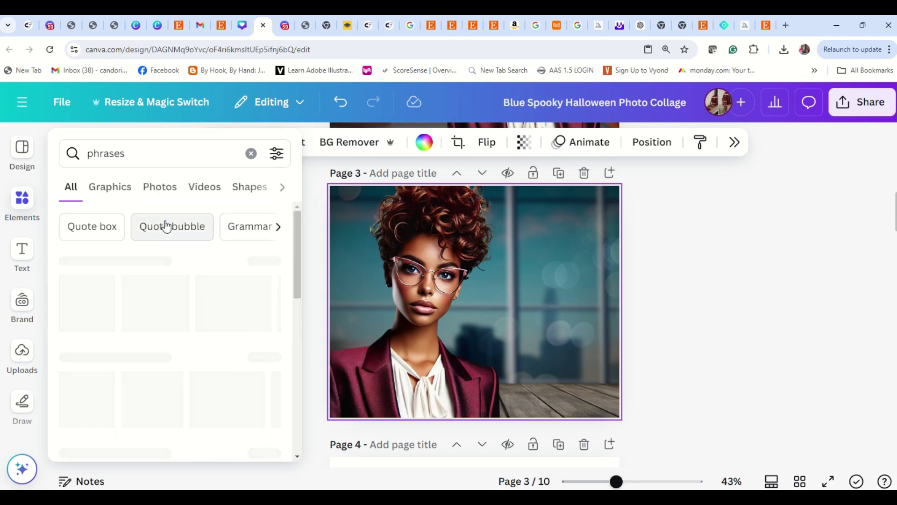
scroll(203, 341, down, 5)
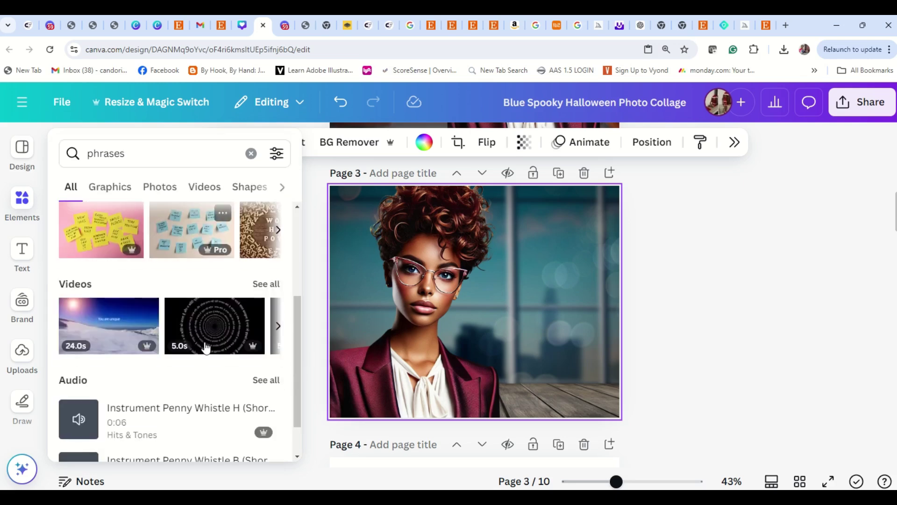
scroll(201, 346, up, 2)
scroll(211, 309, up, 3)
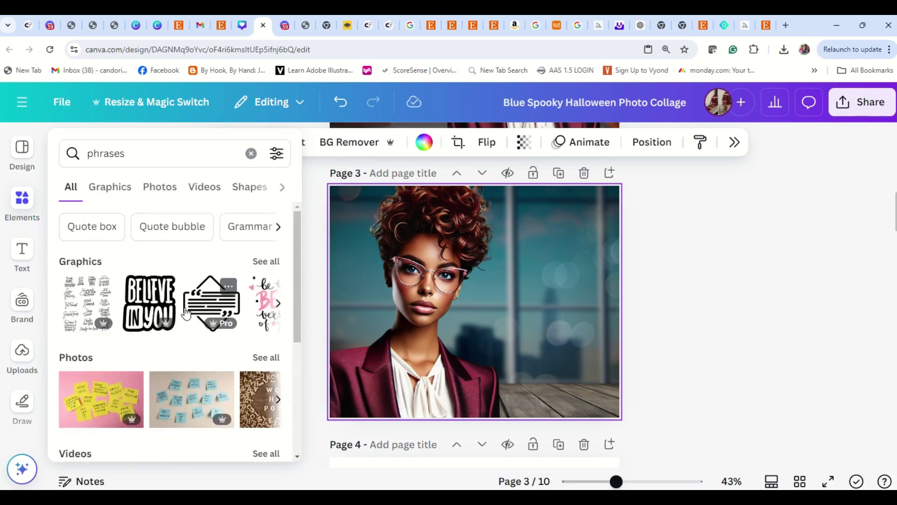
click(275, 263)
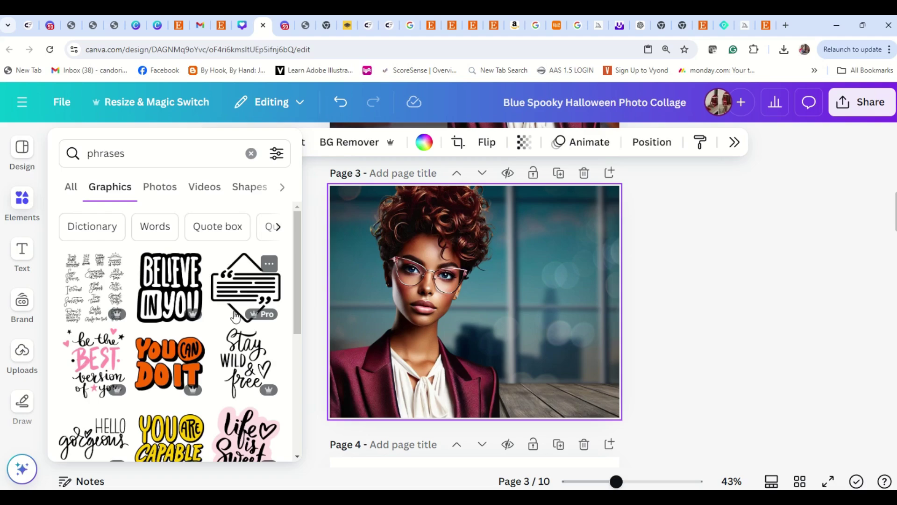
Add the black "Make today amazing" lettering graphic from the phrases results to page 3
scroll(235, 316, down, 1)
scroll(236, 322, down, 1)
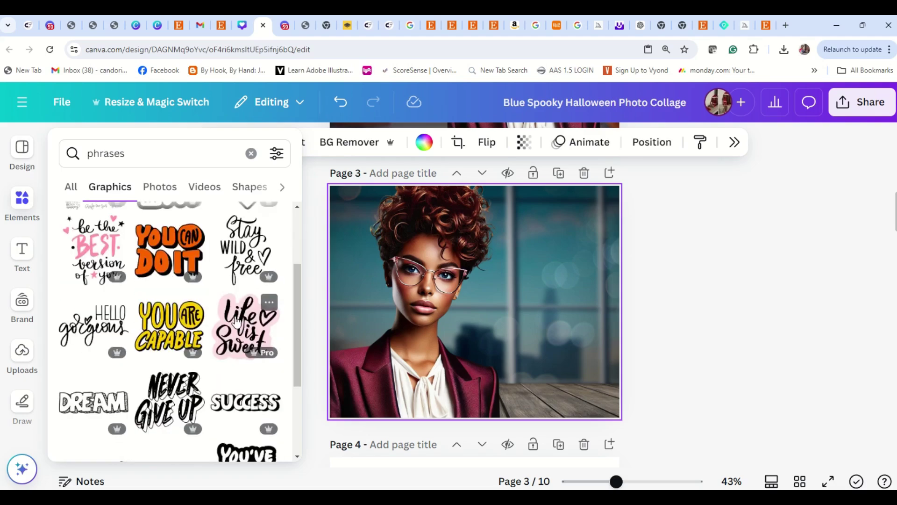
scroll(237, 325, down, 1)
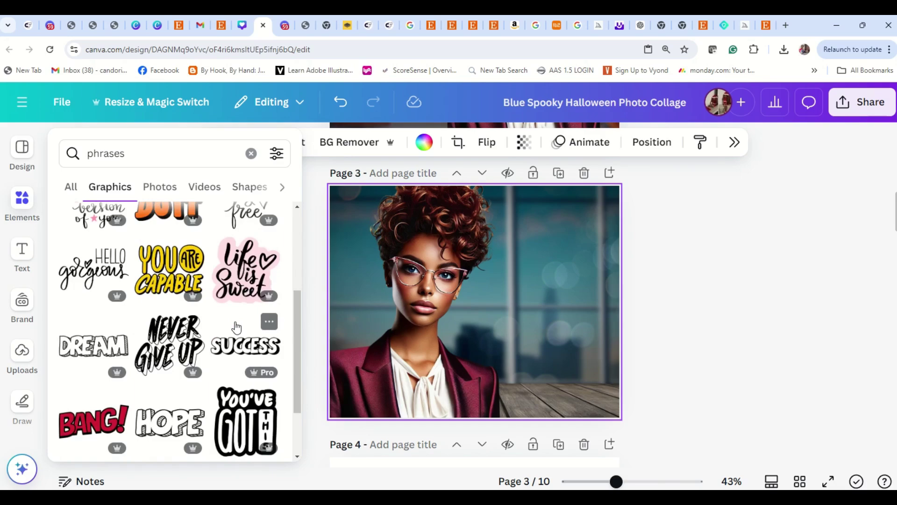
scroll(236, 326, down, 1)
scroll(237, 335, down, 3)
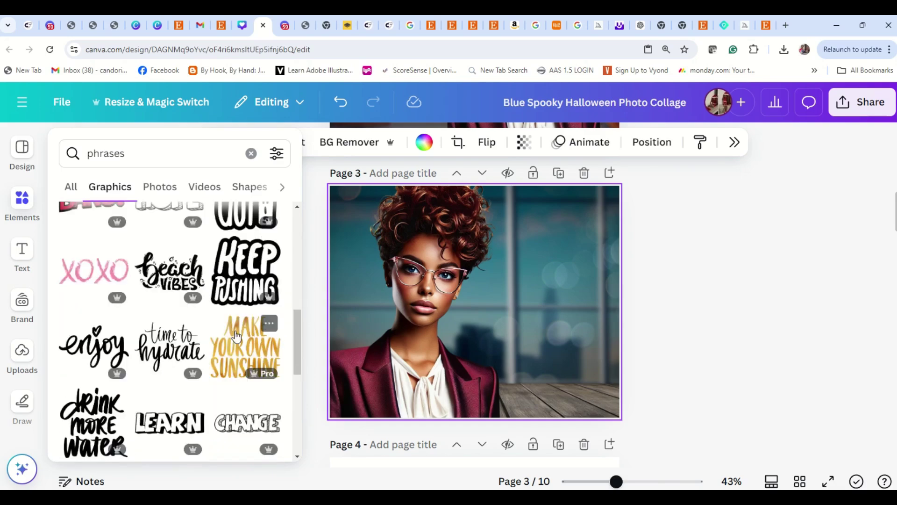
scroll(189, 419, down, 2)
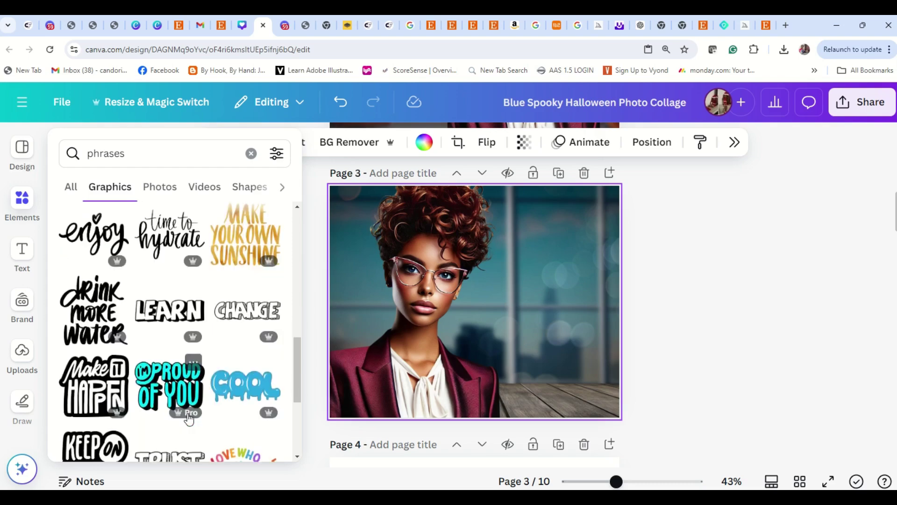
scroll(189, 419, down, 1)
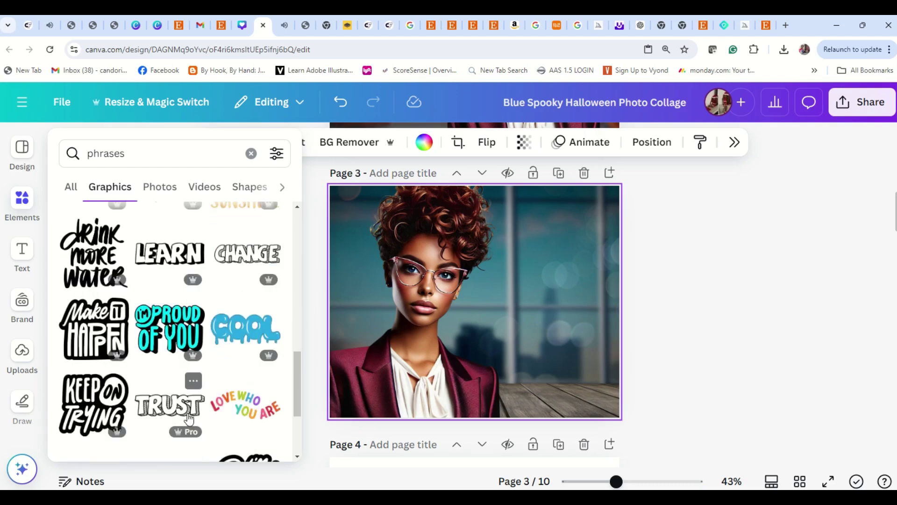
scroll(189, 419, down, 4)
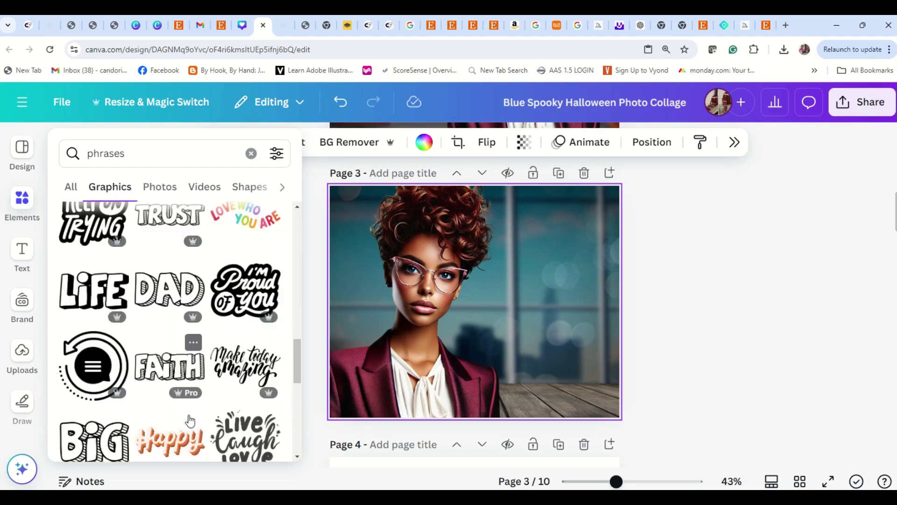
scroll(189, 422, down, 1)
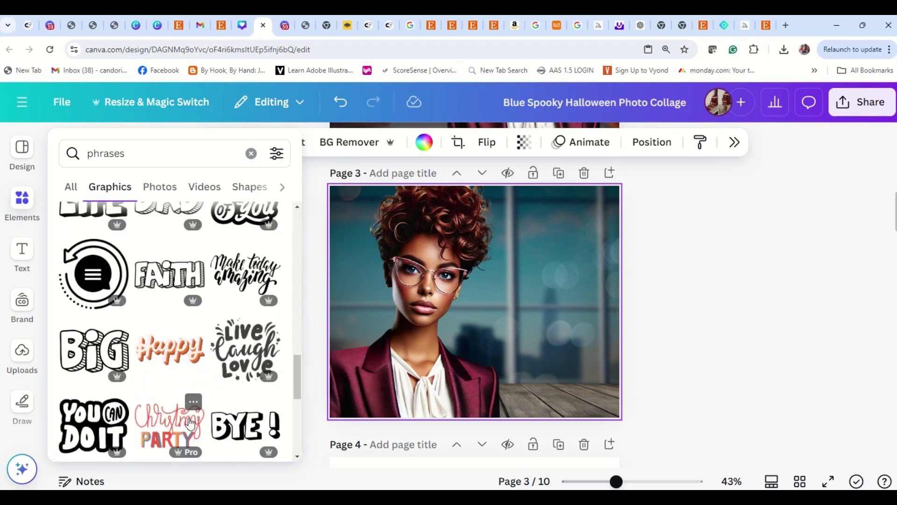
click(260, 276)
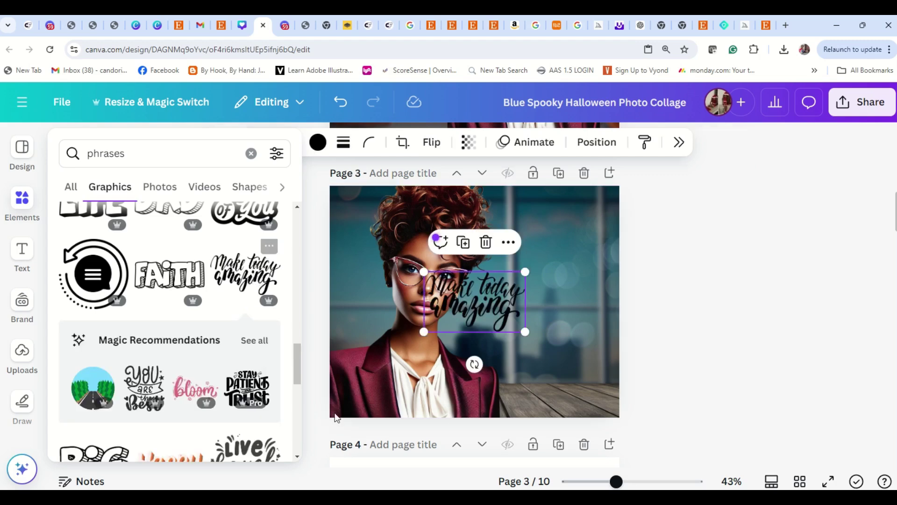
Enlarge the "Make today amazing" graphic slightly and place it beside the woman's face, over the window background
drag(483, 308, 615, 321)
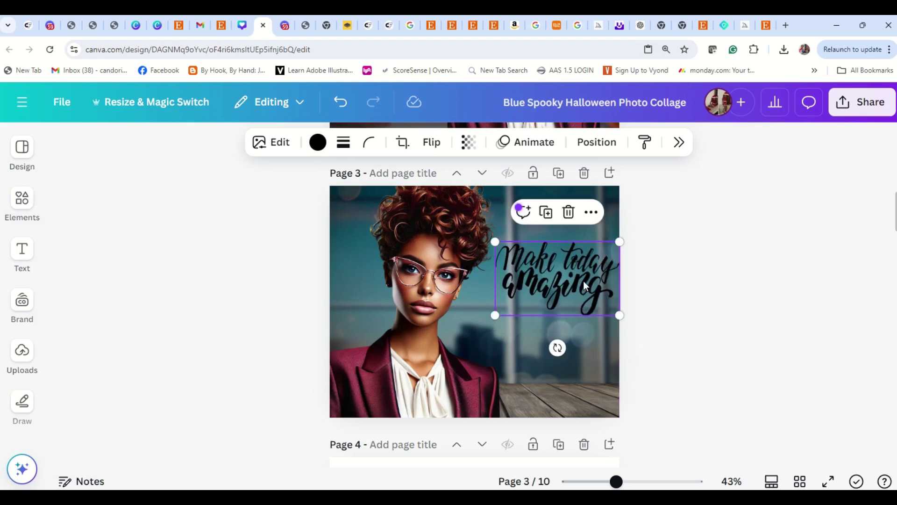
drag(592, 275, 566, 316)
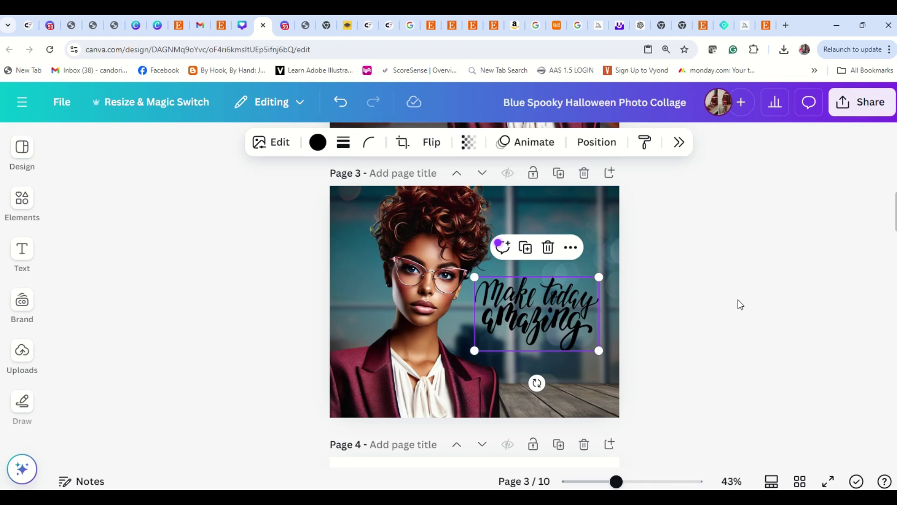
click(633, 360)
Recolor the "Make today amazing" graphic on page 3 white
click(22, 200)
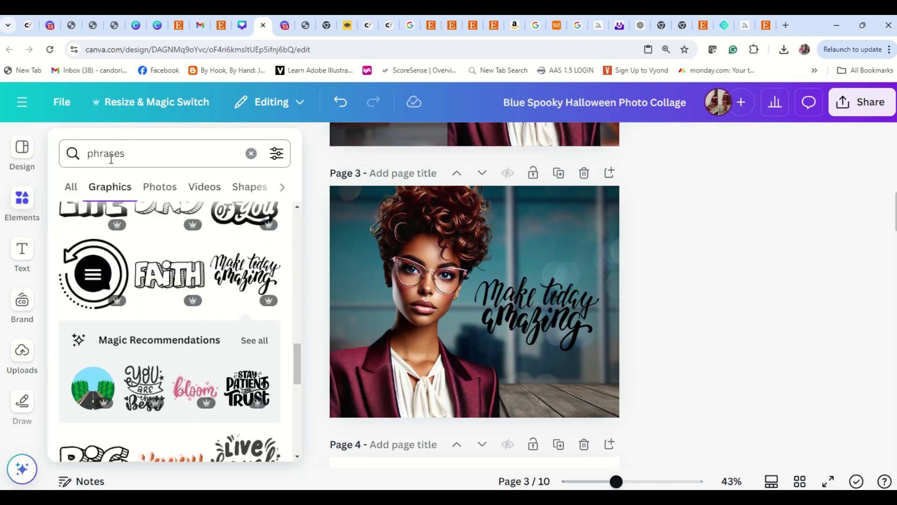
click(564, 347)
click(557, 327)
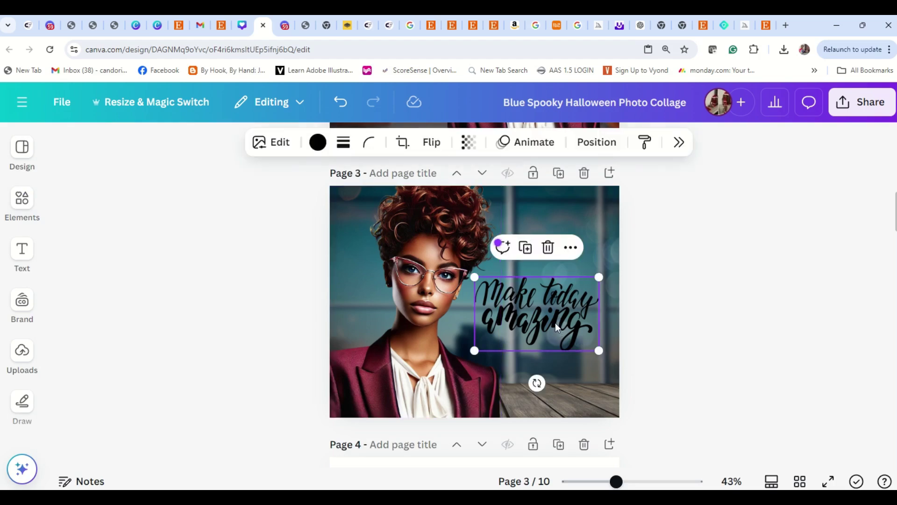
click(312, 143)
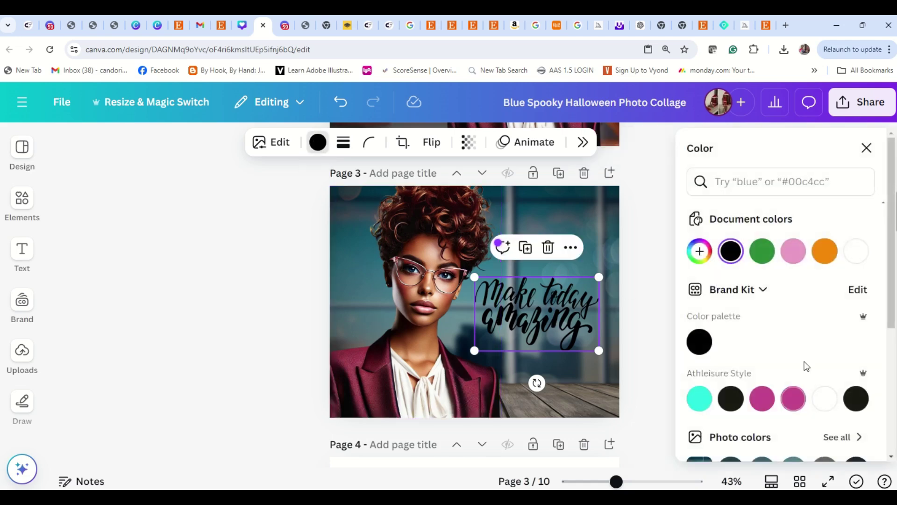
click(824, 398)
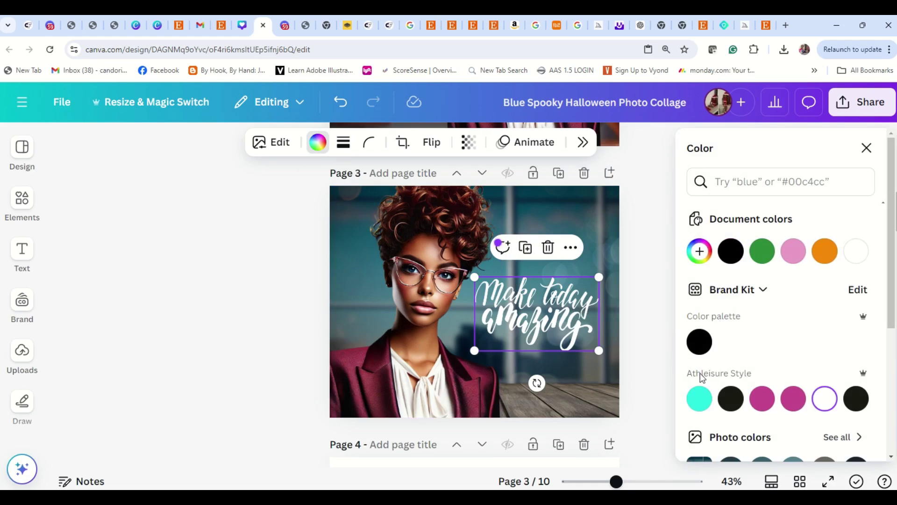
Examine the brand, photo and default color swatches for a shade that suits the phrase graphic and the woman's blazer
scroll(666, 346, down, 3)
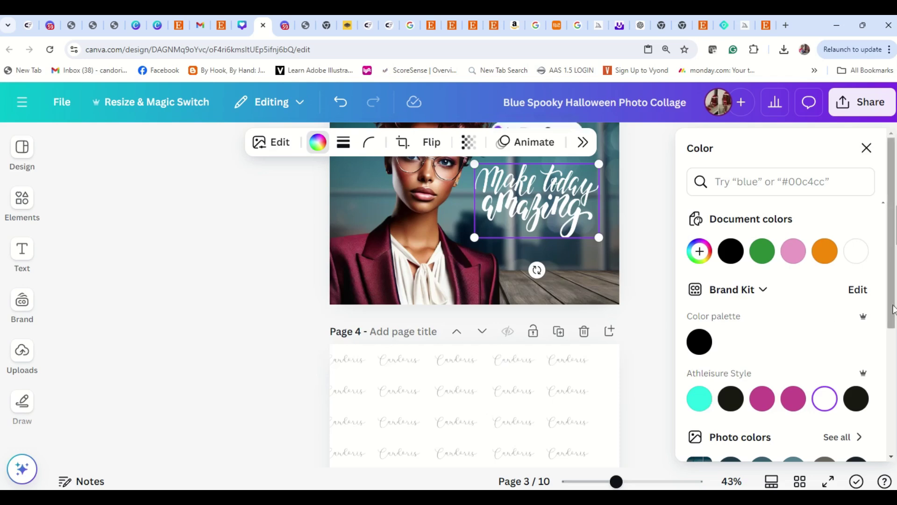
scroll(405, 259, up, 3)
scroll(405, 259, up, 2)
scroll(782, 328, down, 4)
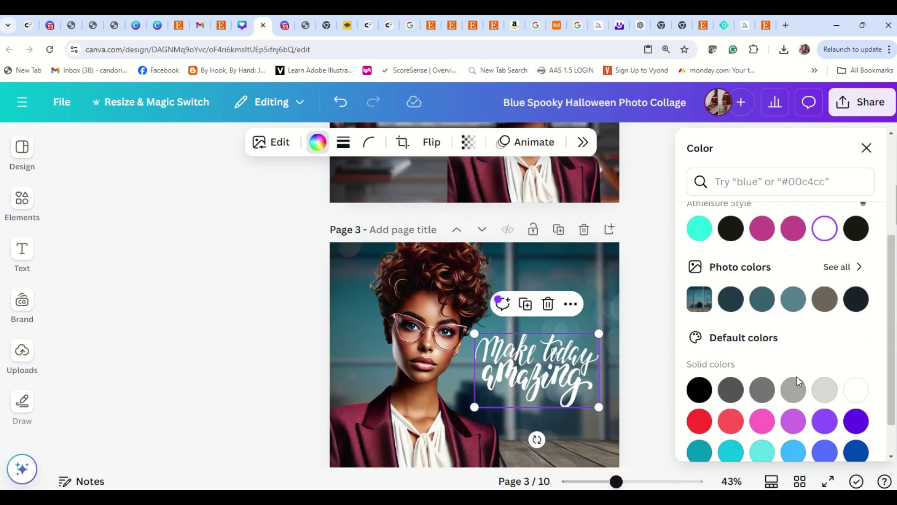
click(431, 333)
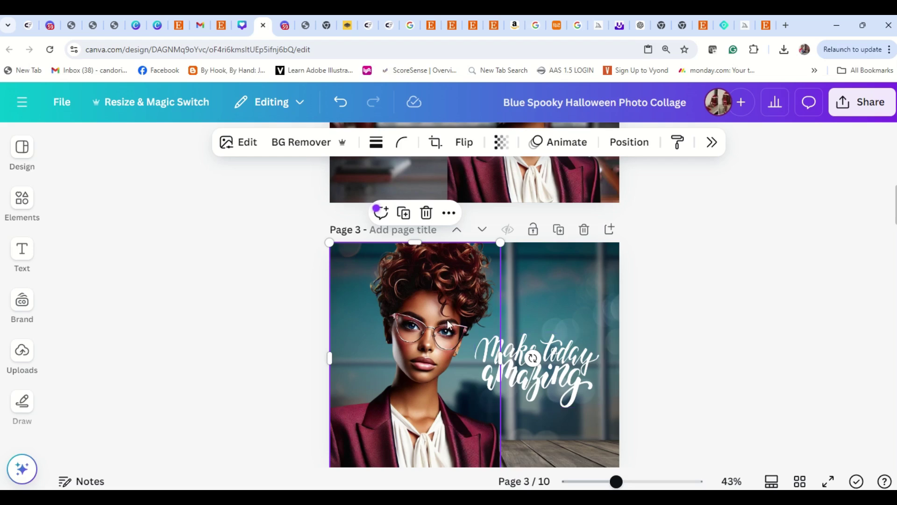
click(550, 357)
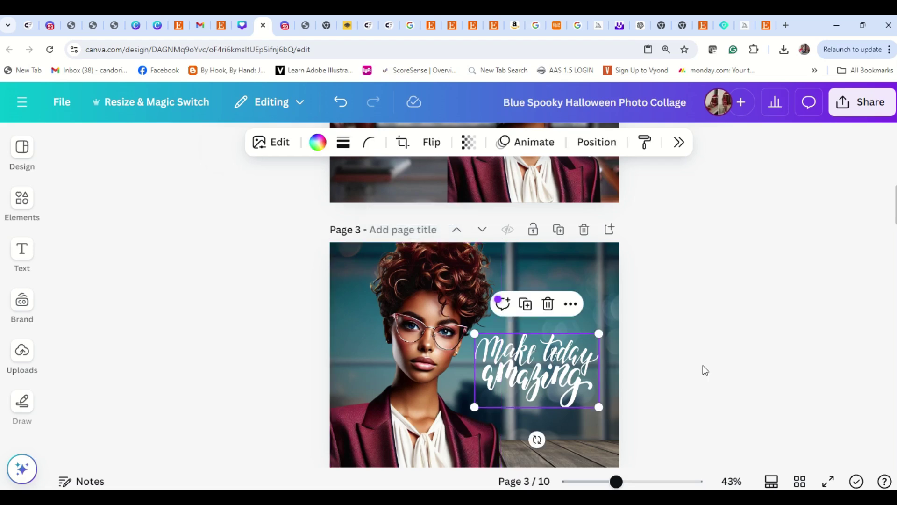
click(317, 142)
scroll(792, 362, down, 2)
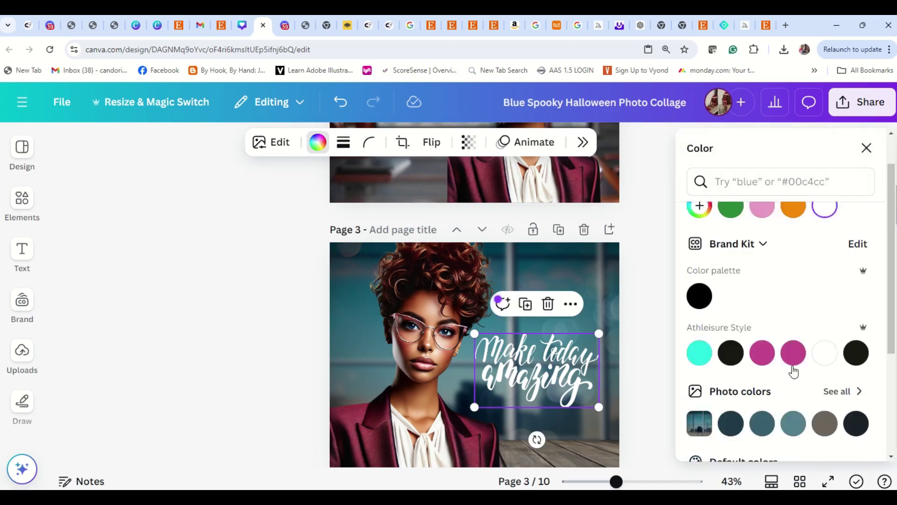
click(838, 380)
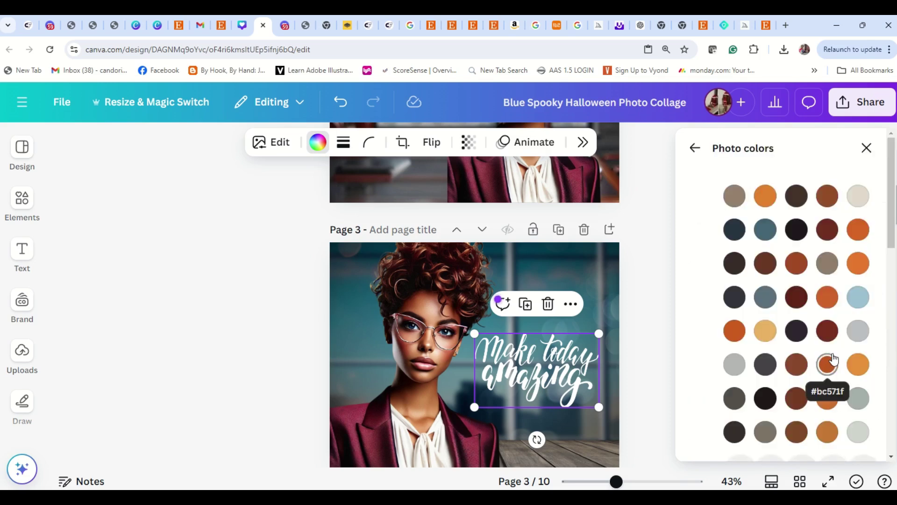
scroll(824, 397, down, 3)
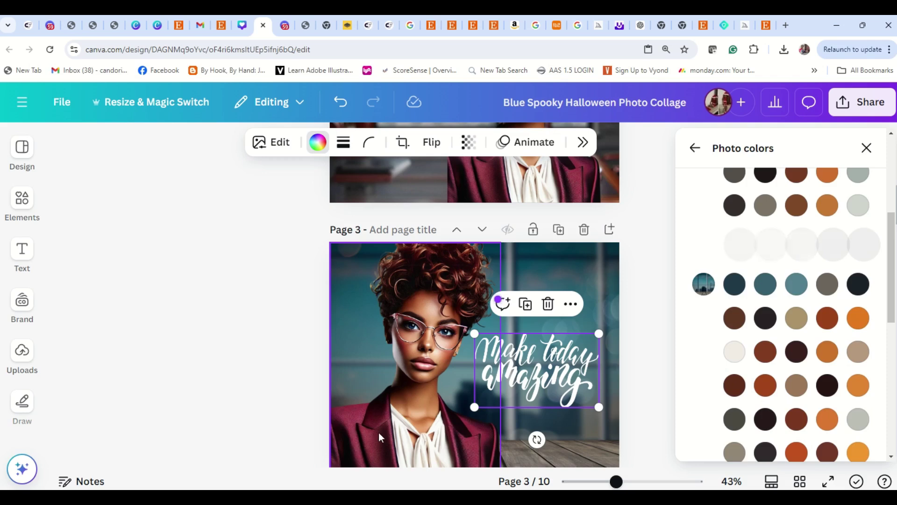
scroll(829, 294, up, 4)
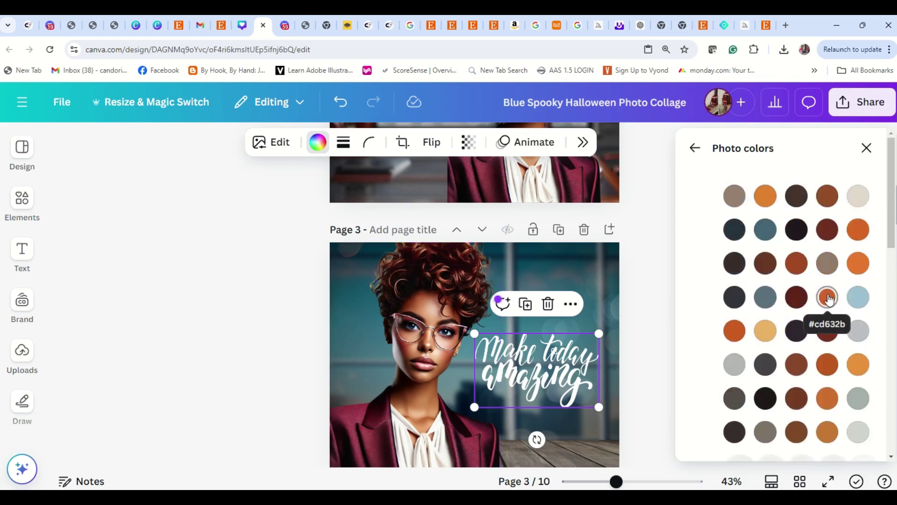
scroll(824, 297, down, 5)
click(692, 149)
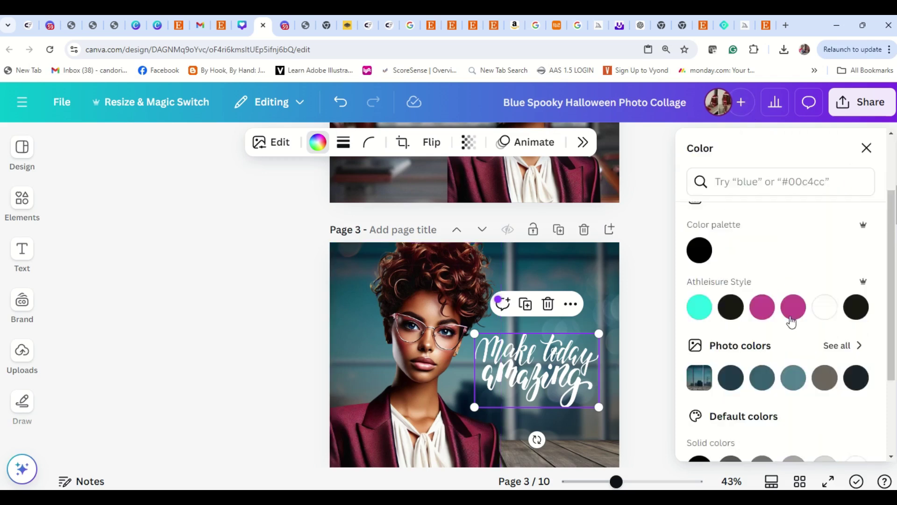
scroll(830, 329, down, 3)
scroll(825, 341, up, 5)
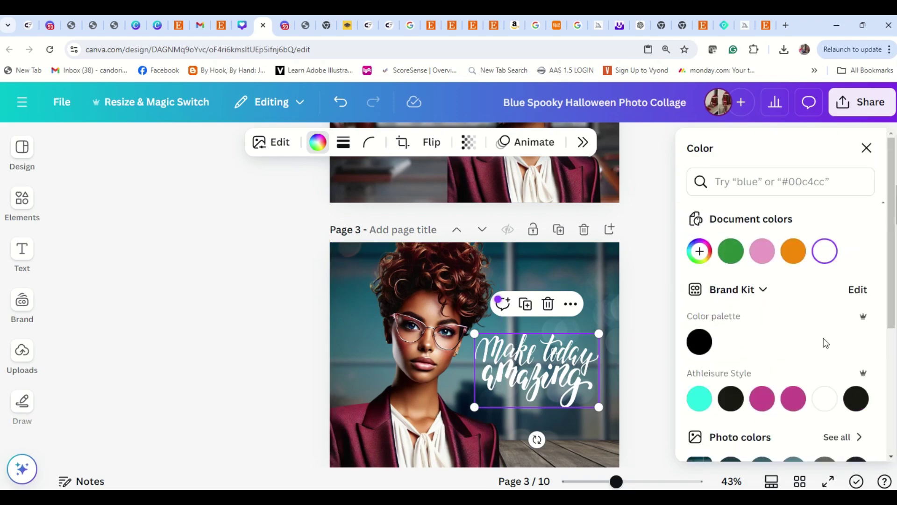
Try custom red and purple shades on the "Make today amazing" graphic and settle on dark maroon #2F0C0C
click(699, 253)
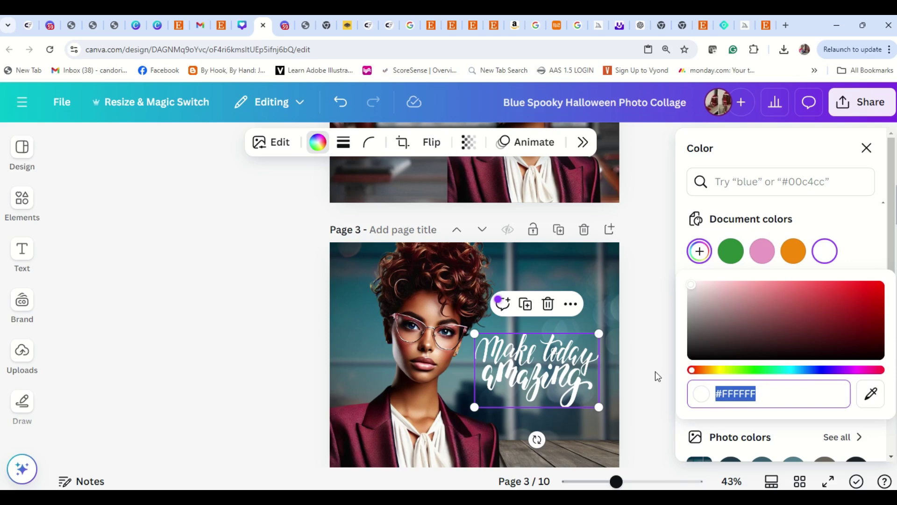
click(830, 333)
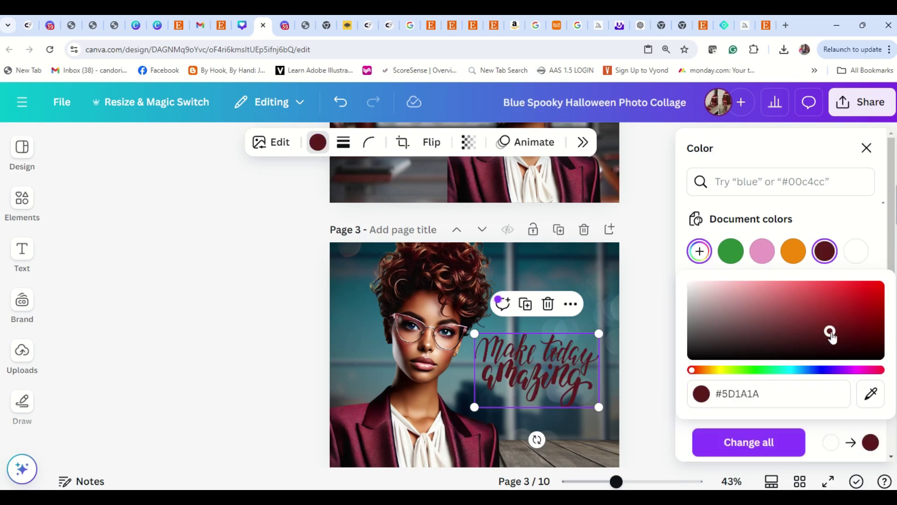
click(852, 370)
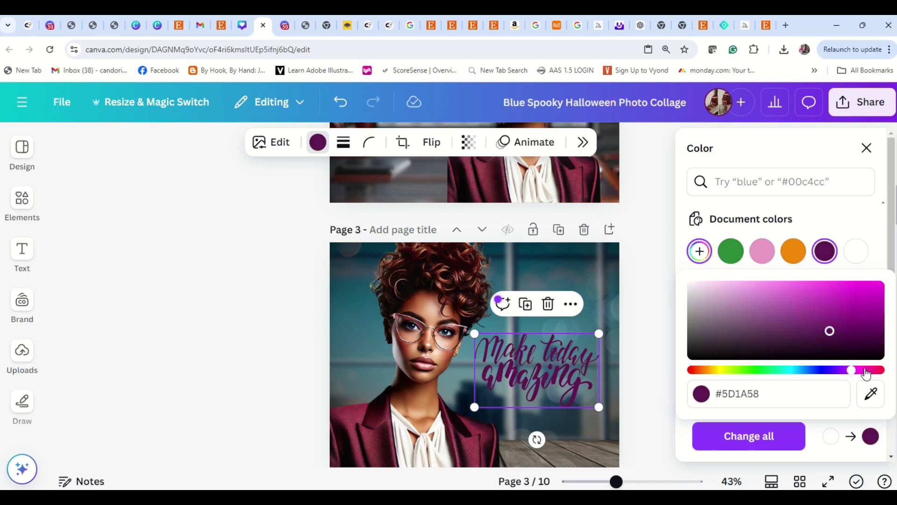
click(879, 371)
click(865, 346)
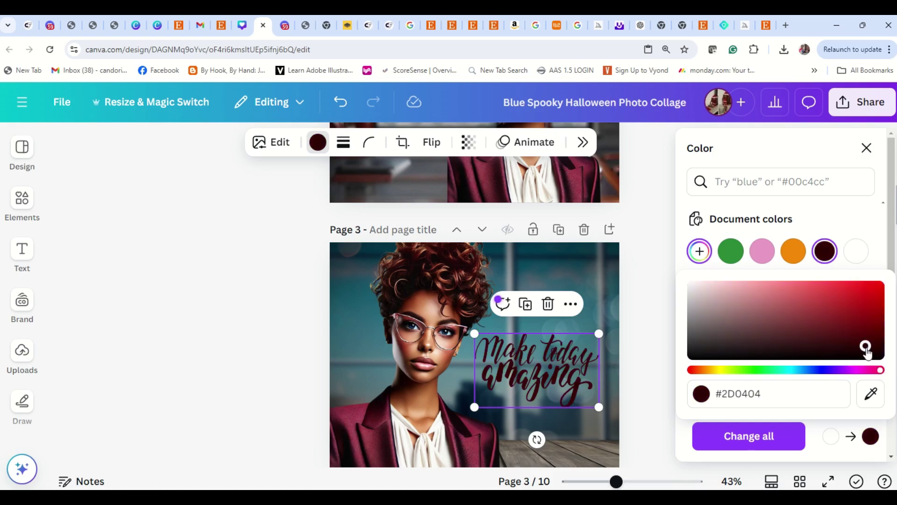
click(847, 333)
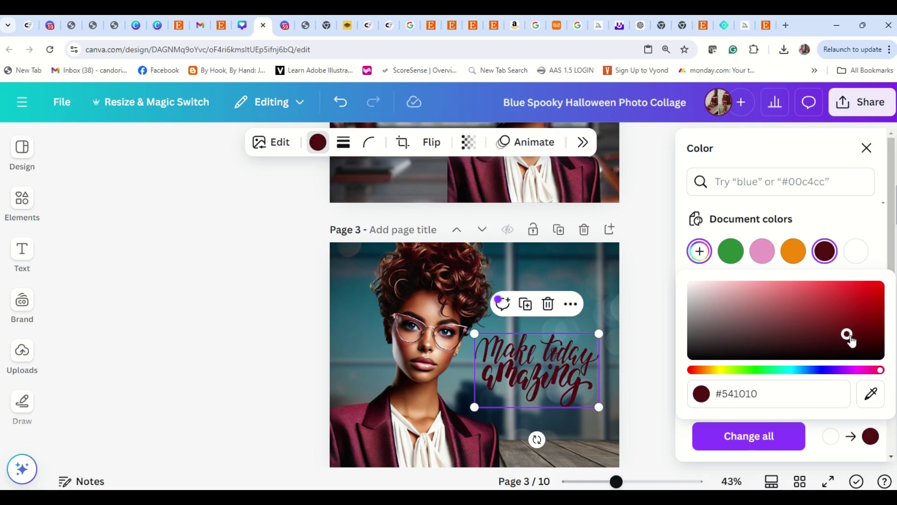
click(850, 309)
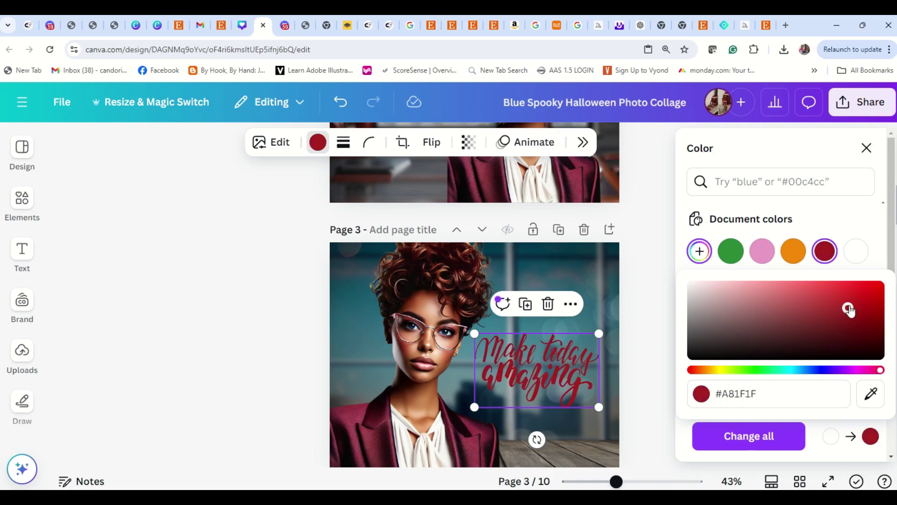
click(827, 285)
click(833, 345)
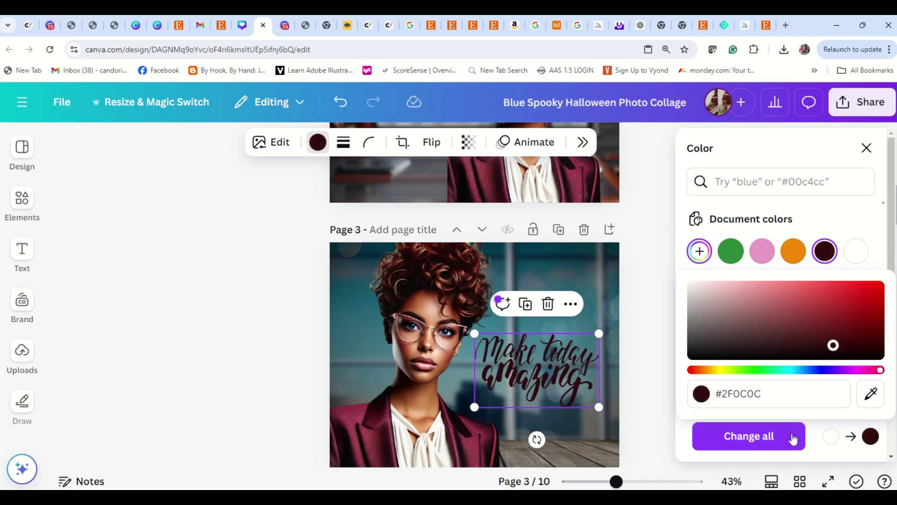
click(666, 440)
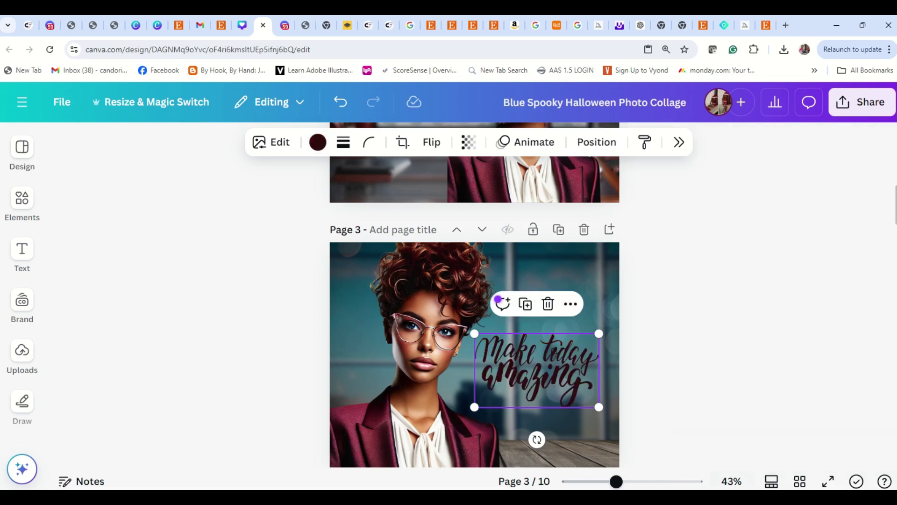
View page 3 with the recolored phrase graphic in full screen, and return to the editor
click(827, 481)
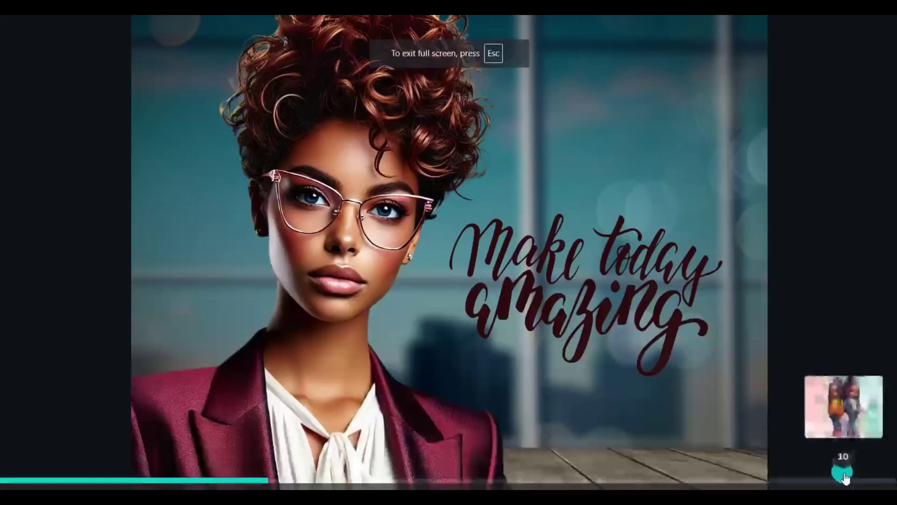
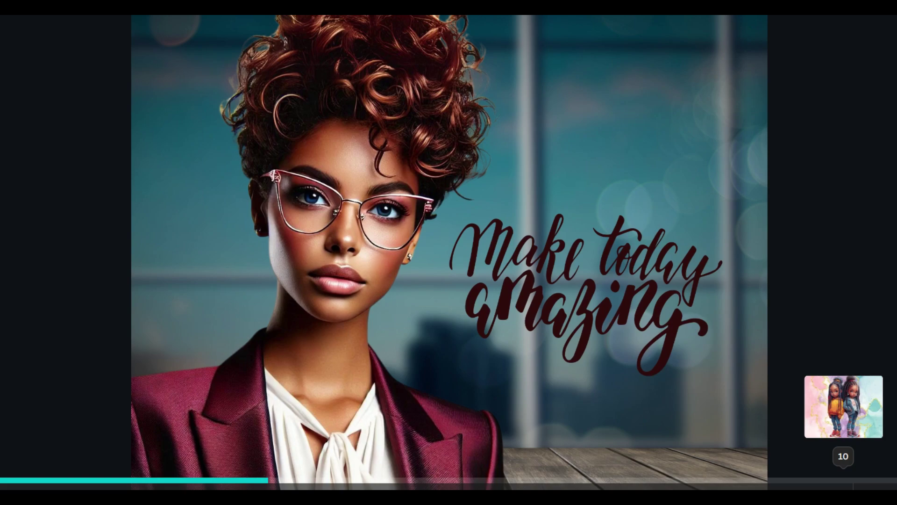
key(Escape)
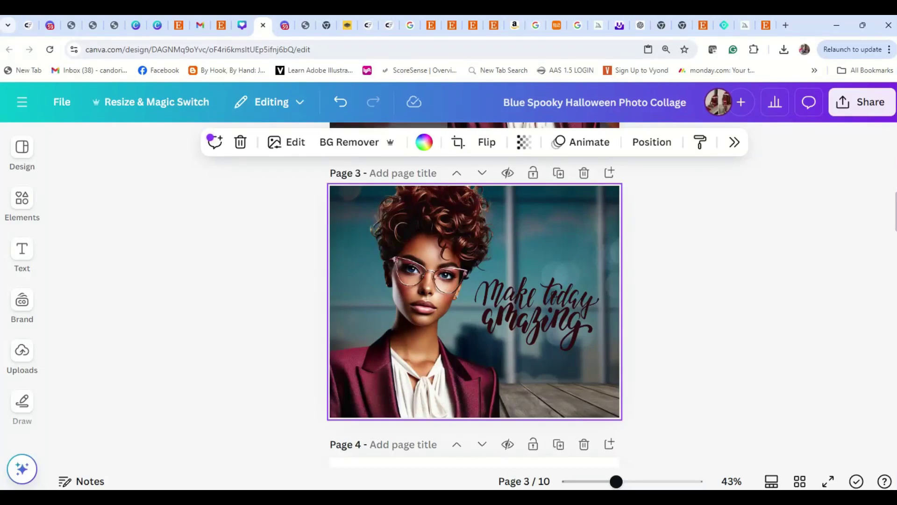
Delete the "Make today amazing" graphic from page 3 and look through the uploaded images
click(537, 313)
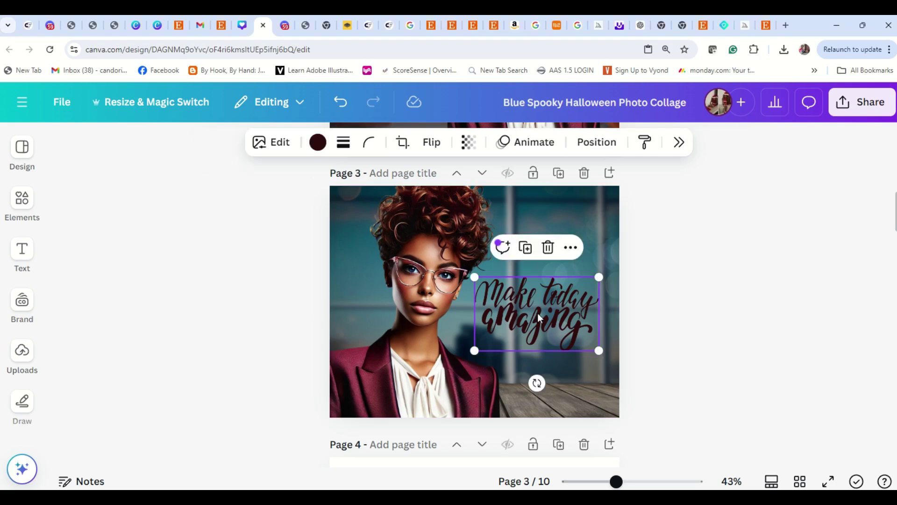
key(Delete)
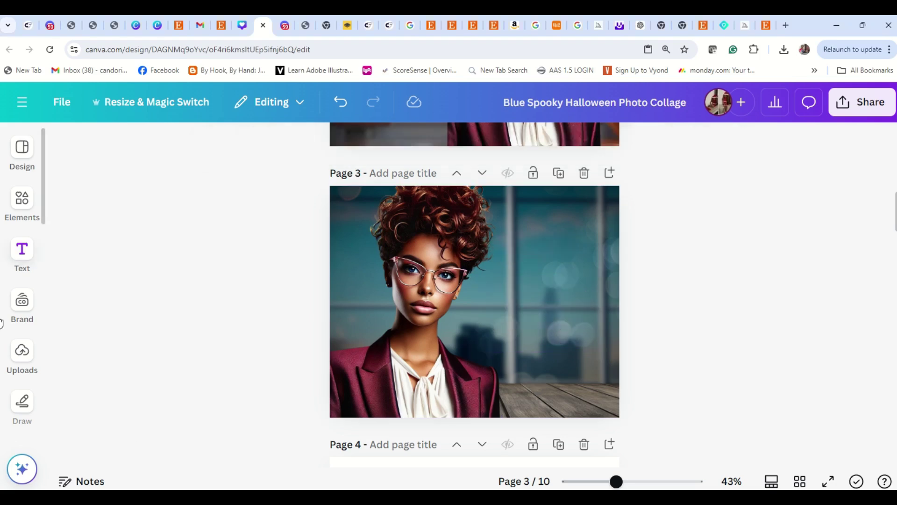
click(22, 371)
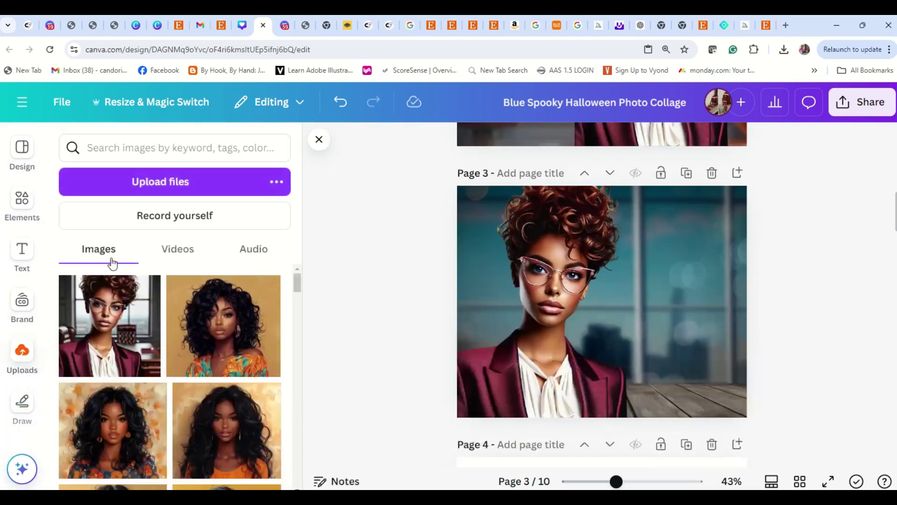
scroll(213, 361, down, 2)
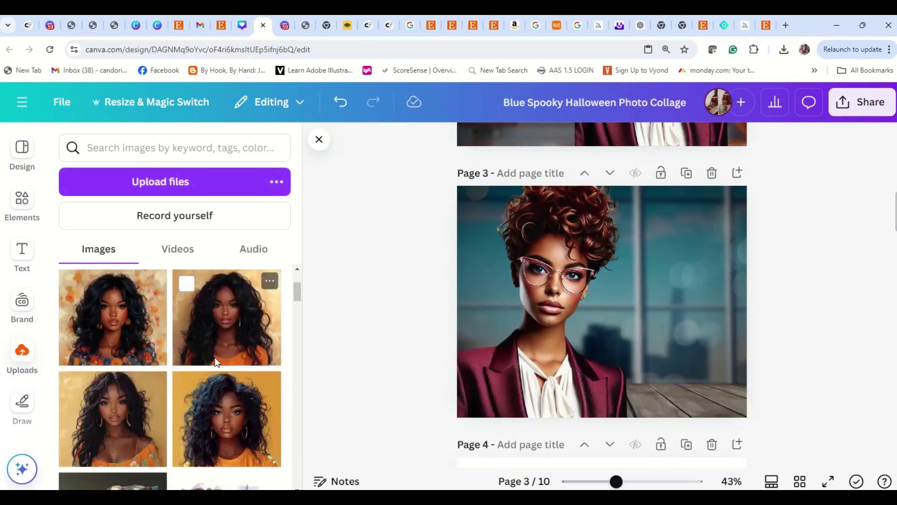
scroll(214, 357, up, 2)
Examine the images in the Downloads folder for another professional portrait to upload, and close the file selection without choosing one
click(225, 191)
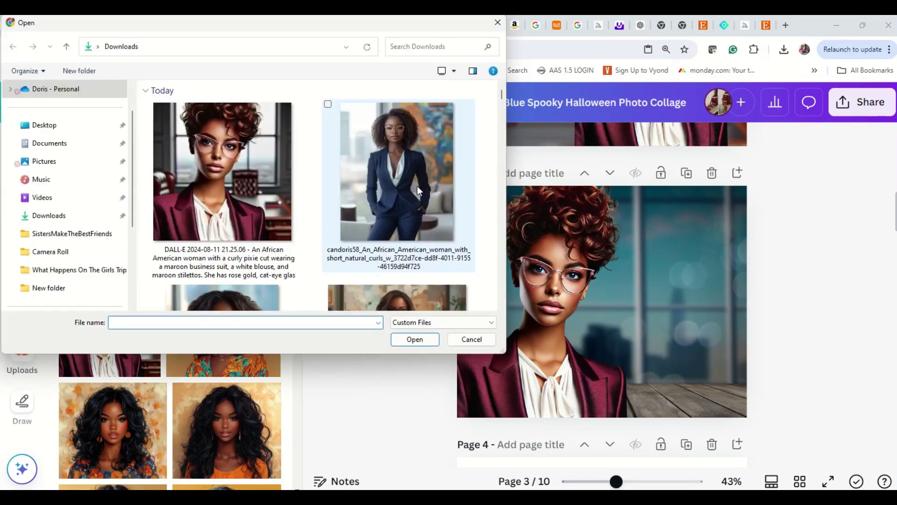
scroll(376, 172, down, 5)
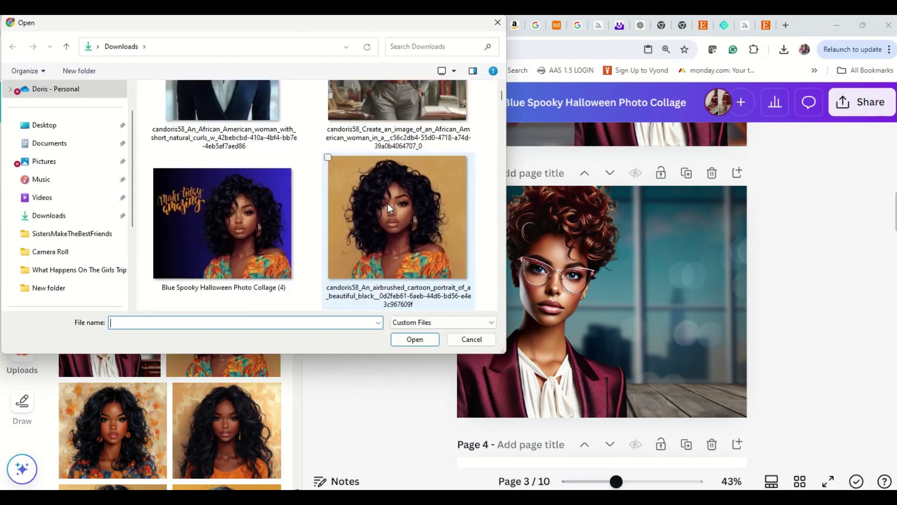
scroll(424, 242, down, 3)
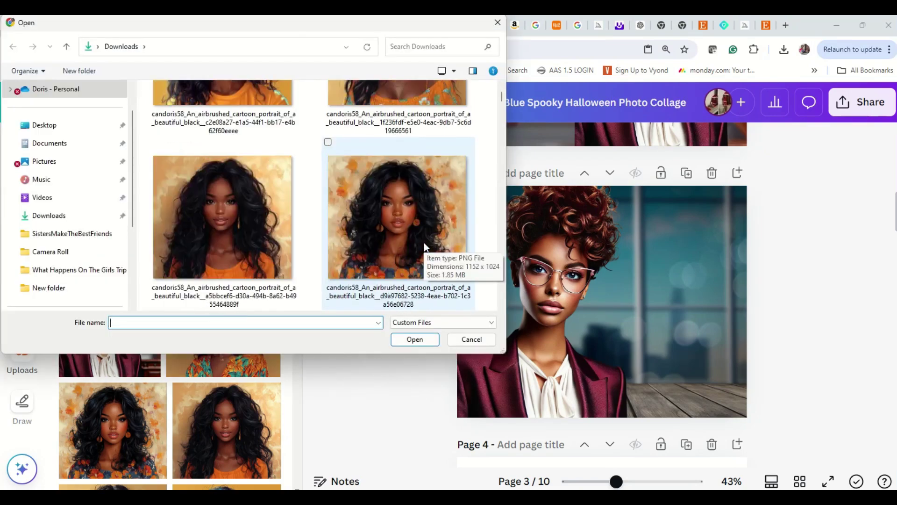
scroll(424, 242, down, 3)
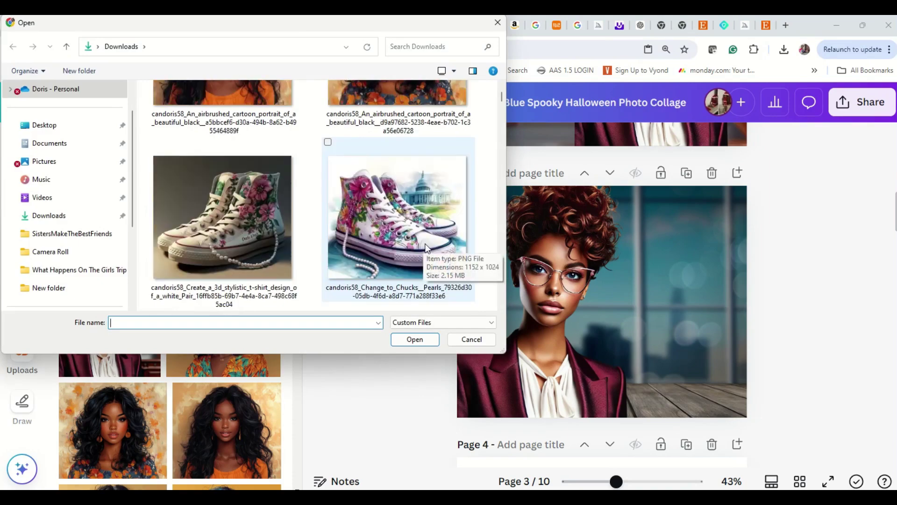
scroll(426, 243, up, 3)
scroll(429, 247, down, 9)
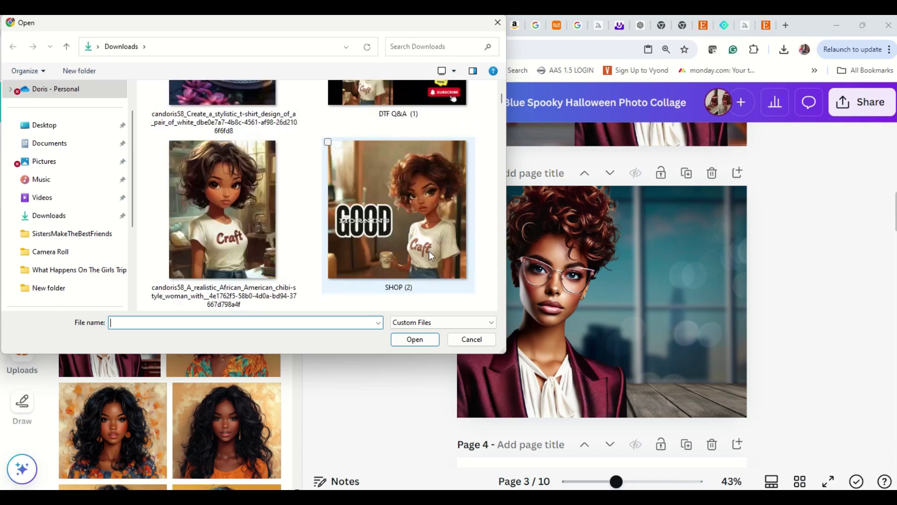
scroll(427, 256, down, 3)
scroll(402, 372, up, 3)
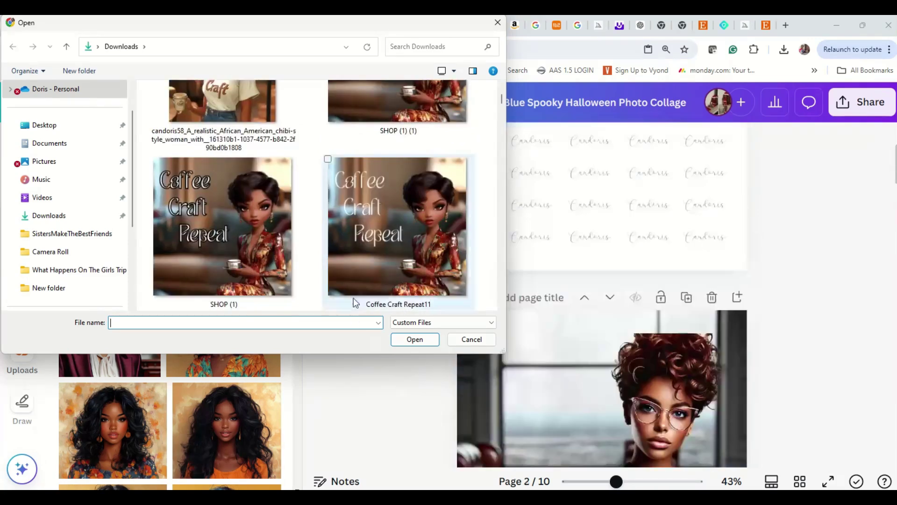
scroll(357, 298, up, 10)
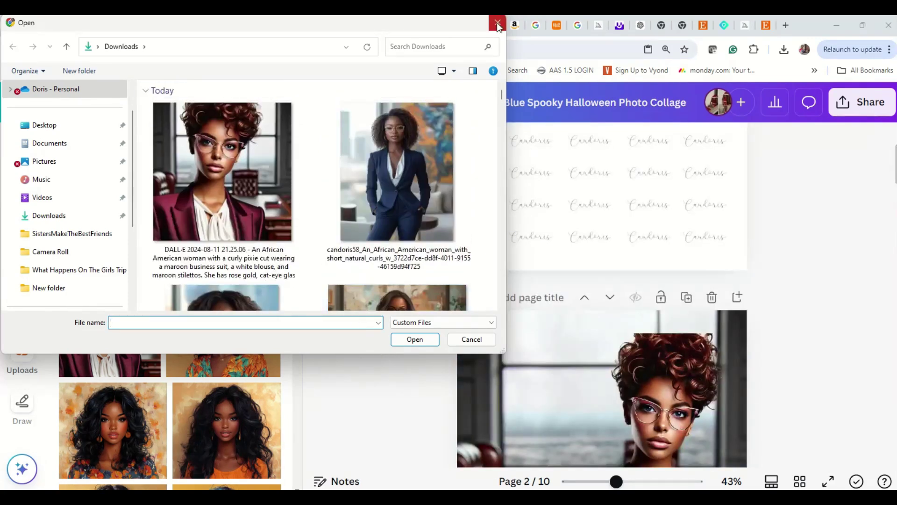
click(498, 22)
Switch to Discord, find Midjourney's upscaled Image #3 of the woman in the maroon business suit, and open it in the browser
click(42, 25)
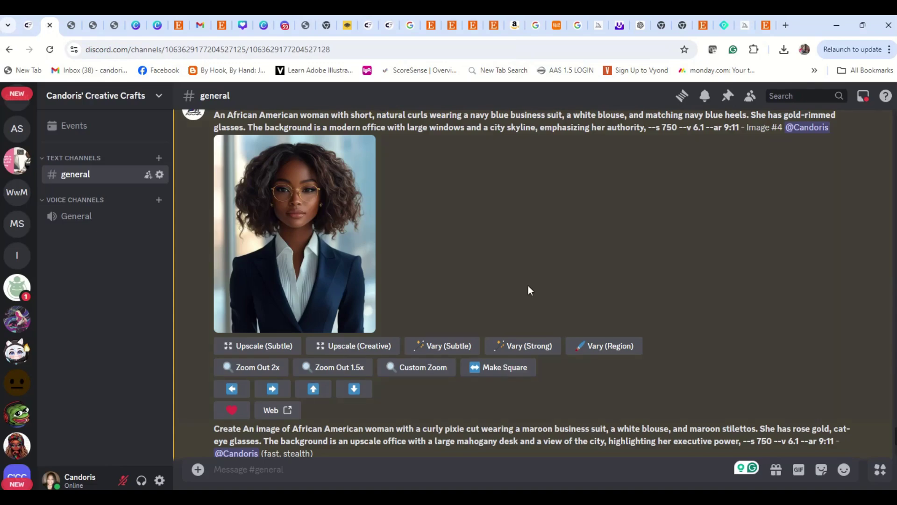
scroll(346, 282, up, 10)
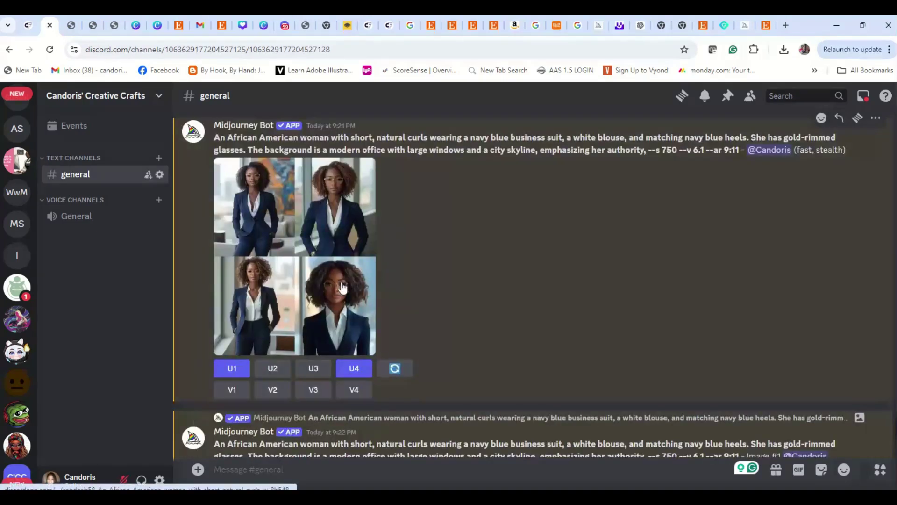
scroll(343, 287, down, 5)
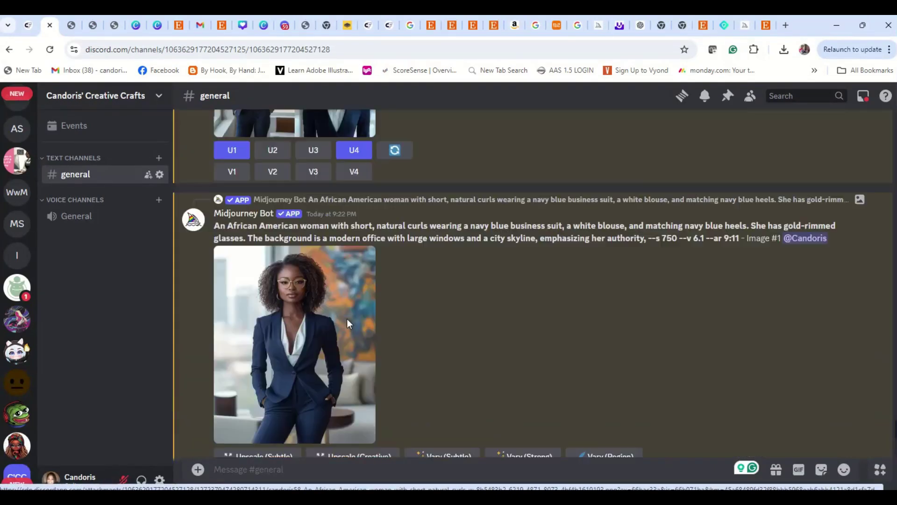
scroll(347, 323, down, 15)
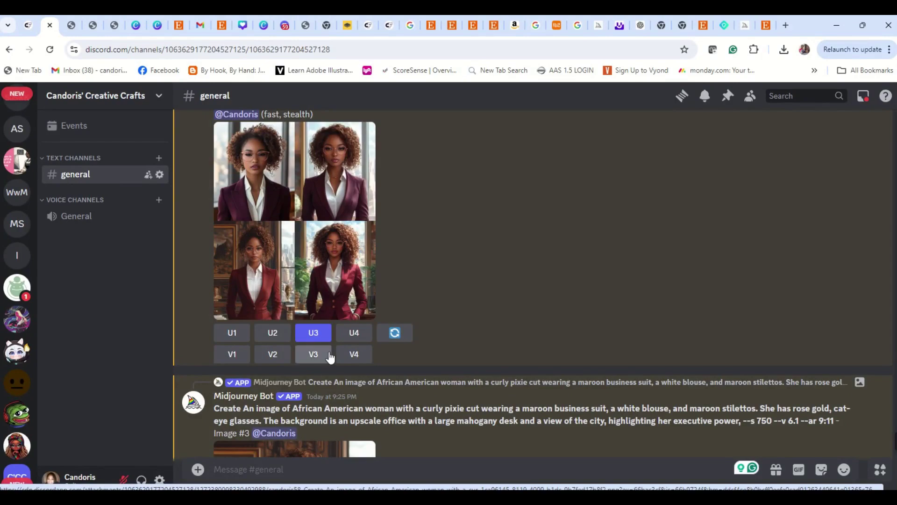
scroll(327, 359, down, 3)
click(339, 369)
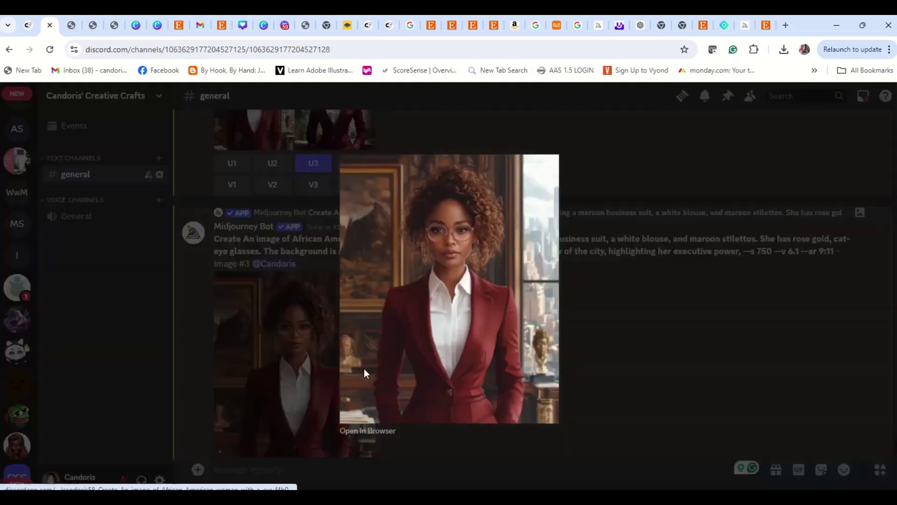
click(369, 431)
Save the maroon-suit portrait as a PNG image in the Downloads folder, keeping the suggested file name
right_click(440, 176)
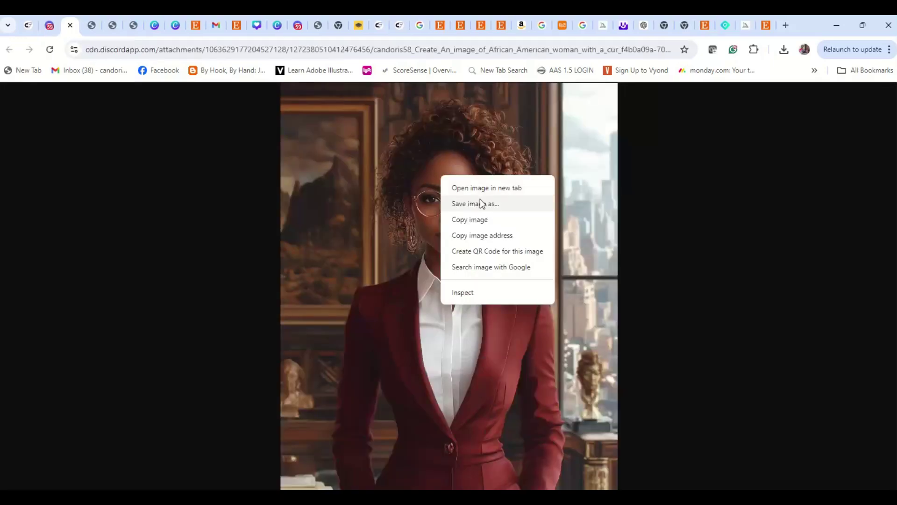
click(480, 201)
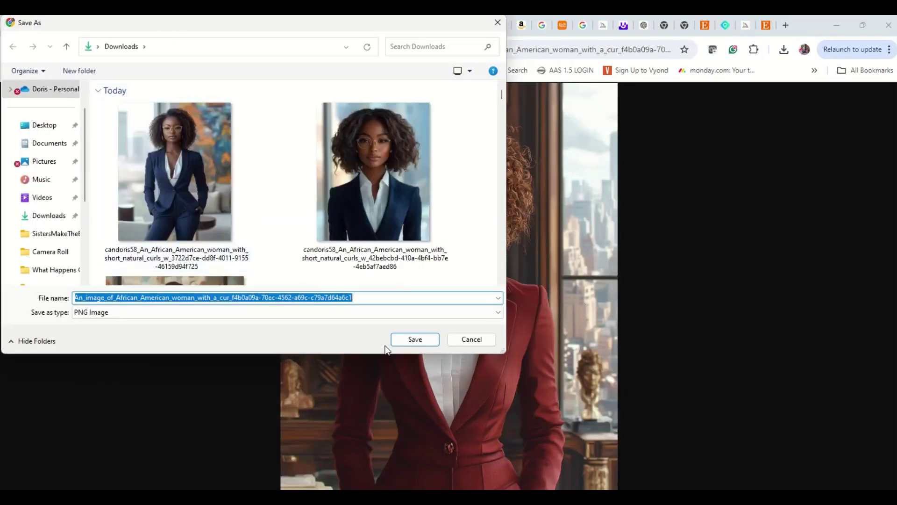
click(416, 340)
Switch back to Canva and upload the saved Midjourney portrait of the woman in the maroon suit
click(278, 28)
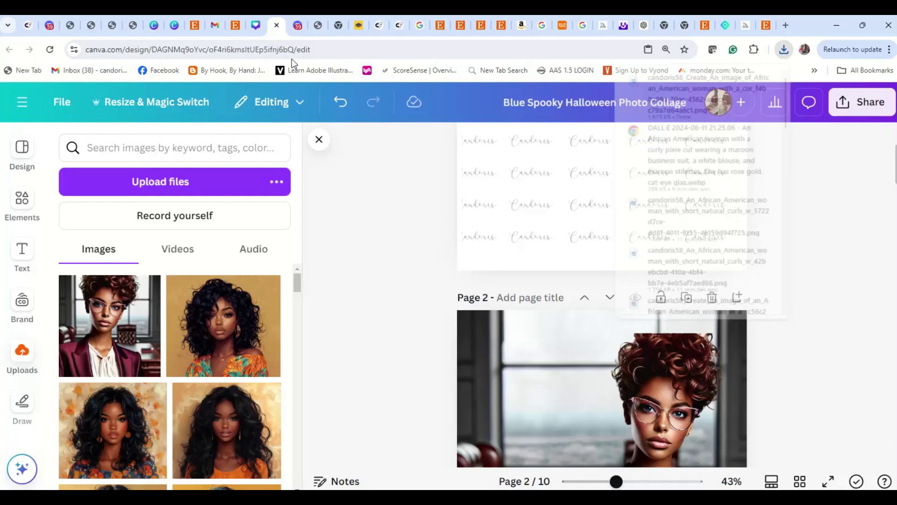
click(176, 182)
click(224, 187)
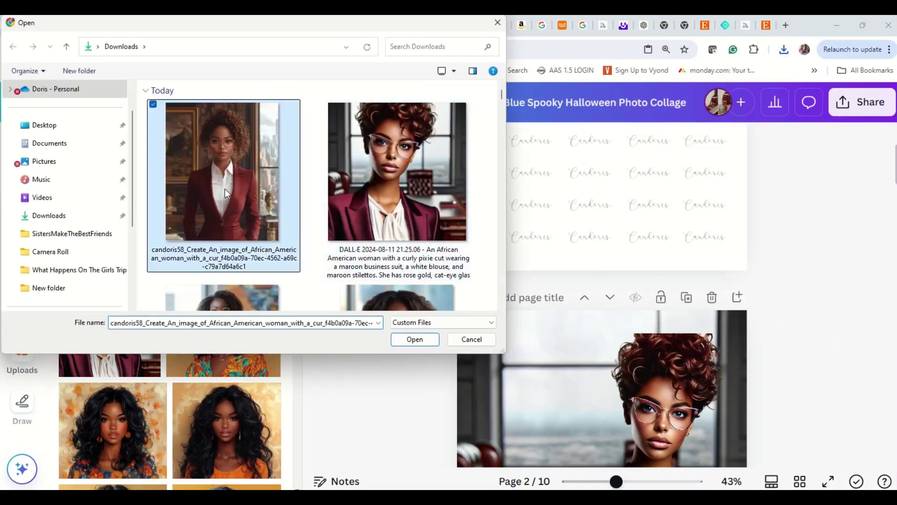
click(415, 340)
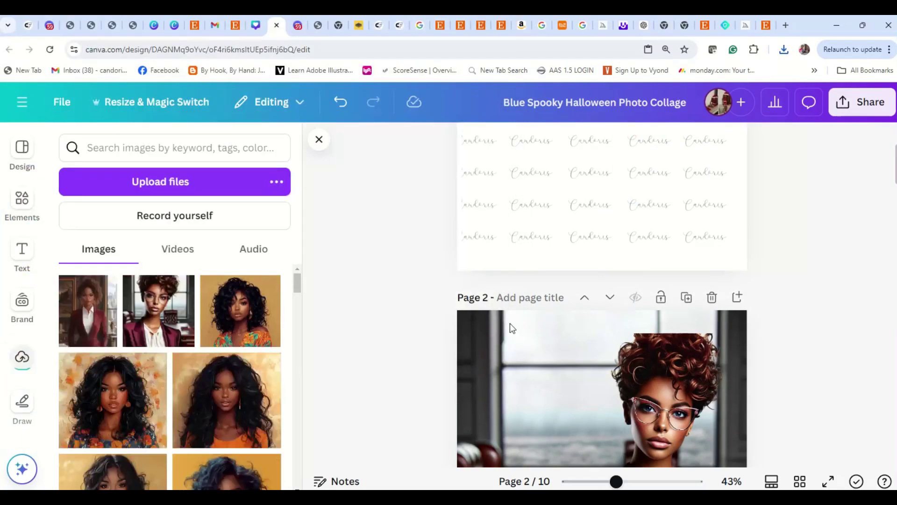
Add the uploaded Midjourney portrait to page 2 beside the ChatGPT woman and remove its background
scroll(521, 307, down, 5)
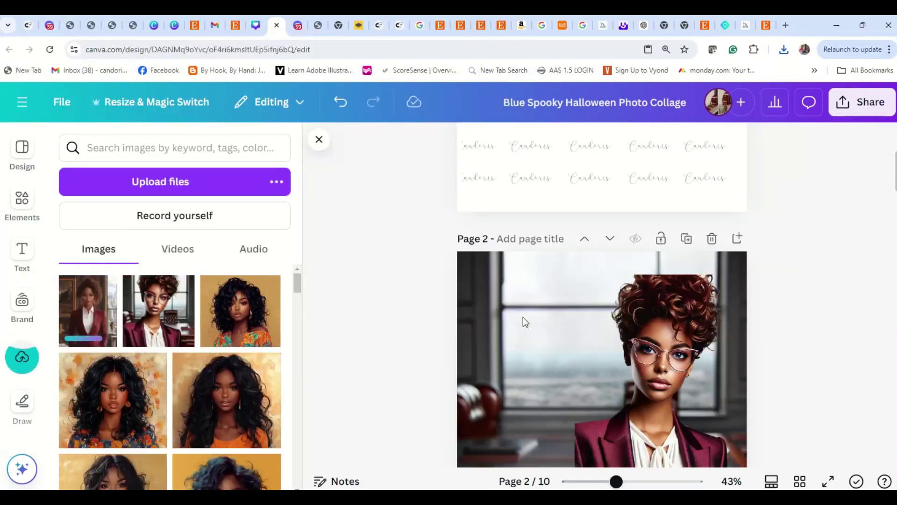
scroll(528, 322, up, 2)
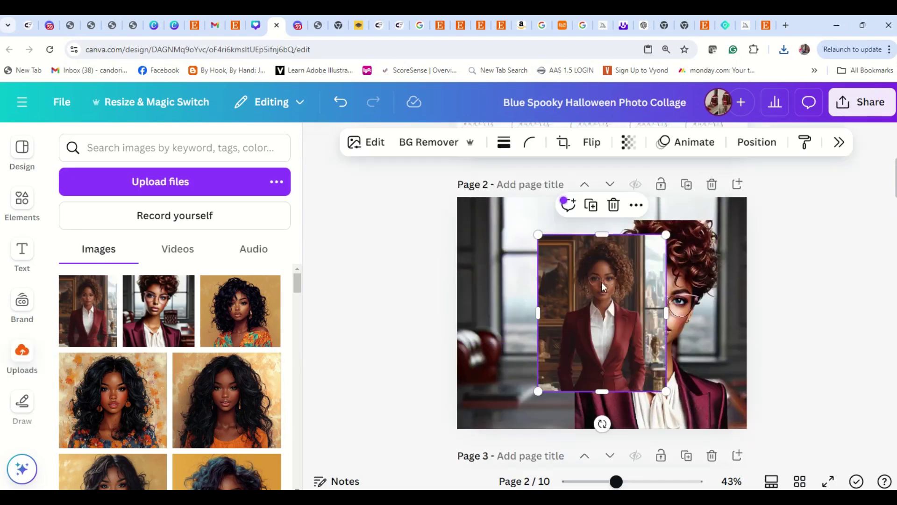
drag(601, 282, 544, 268)
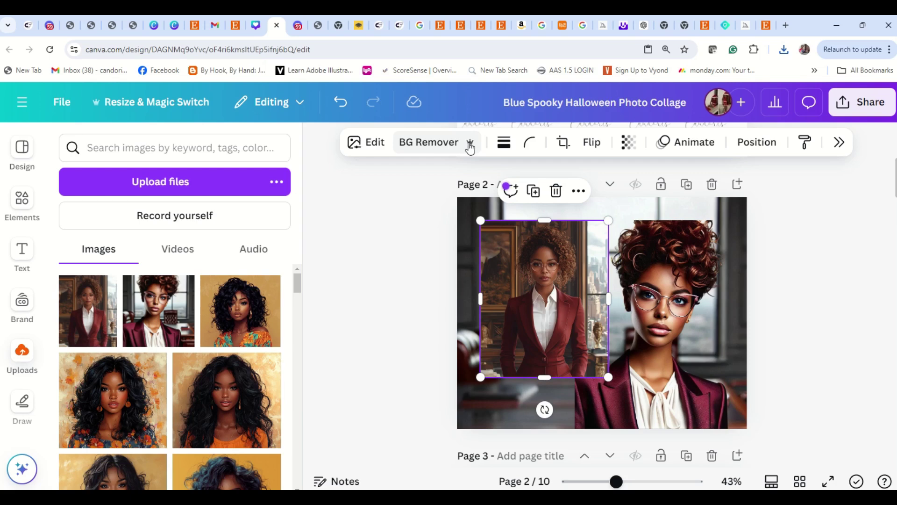
click(430, 145)
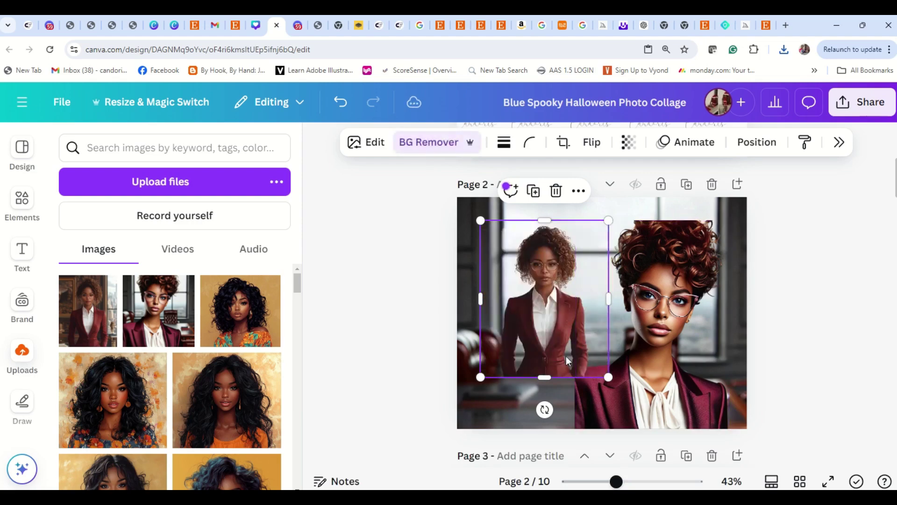
Enlarge the Midjourney woman in page 2's lower left corner and shrink the ChatGPT portrait beside her
drag(560, 355, 536, 407)
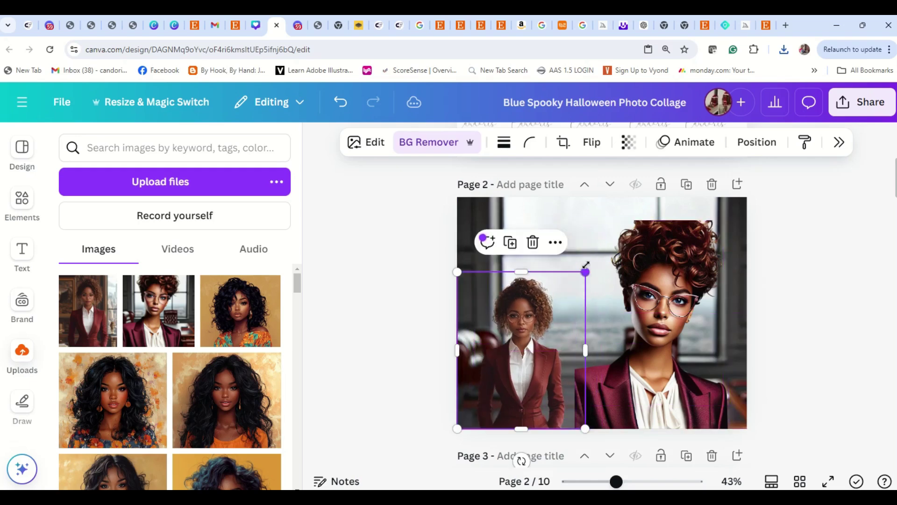
drag(586, 265, 597, 249)
click(677, 261)
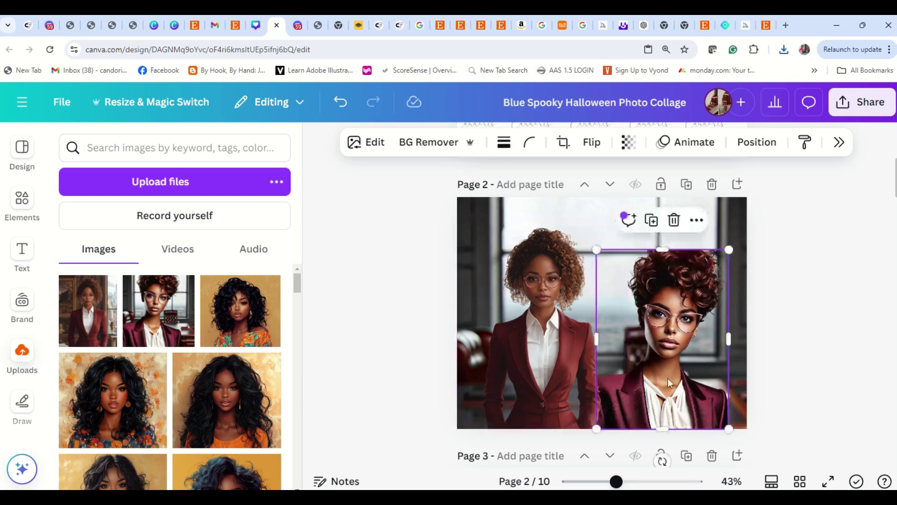
Swap the two women on page 2 and enlarge the ChatGPT portrait to full page height along the page's left side
drag(668, 378, 567, 397)
click(615, 380)
drag(637, 377, 697, 356)
click(573, 263)
drag(589, 249, 578, 181)
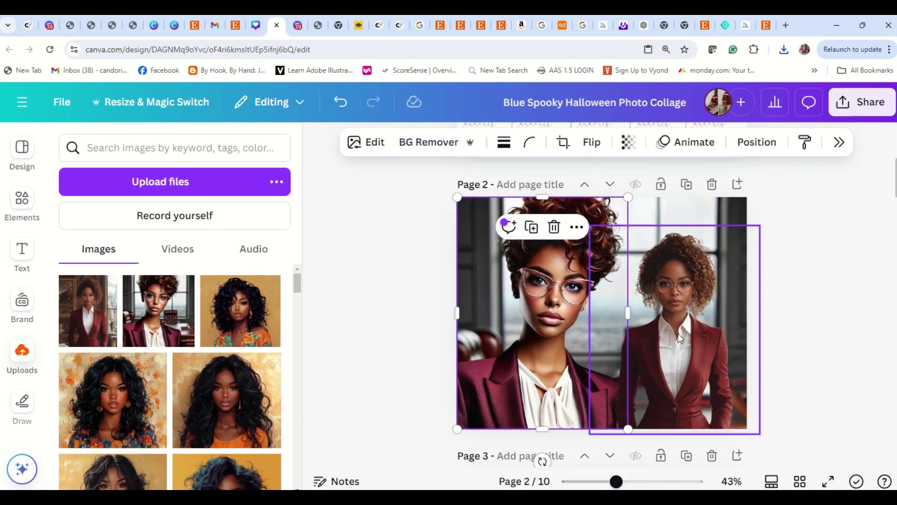
Place the Midjourney woman at page 2's lower right and enlarge her until her frame extends past the page's top edge
click(678, 365)
drag(678, 365, 688, 363)
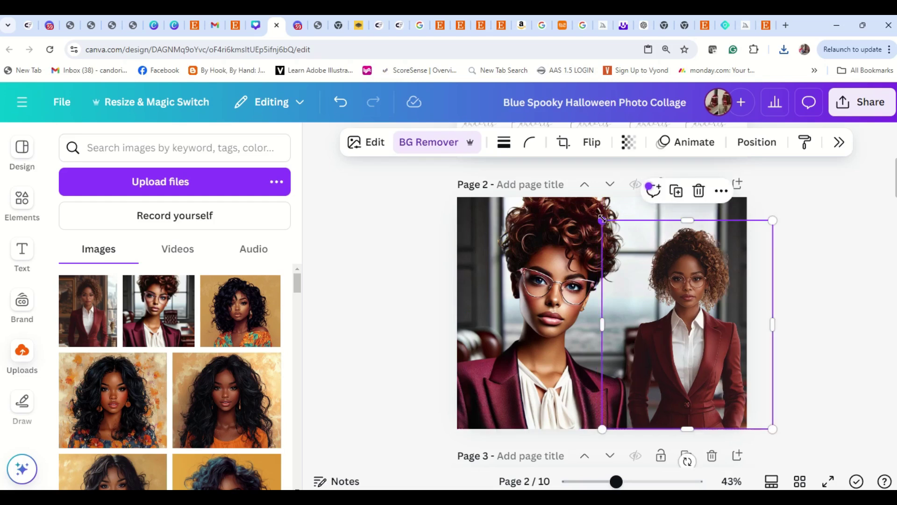
drag(603, 218, 567, 178)
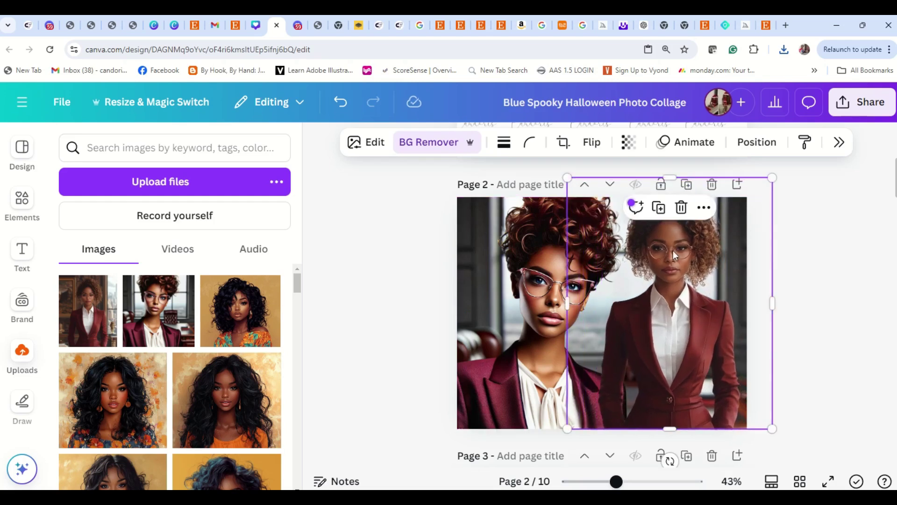
Send the Midjourney woman one layer backward behind the ChatGPT portrait, and check page 2 in full screen
right_click(676, 251)
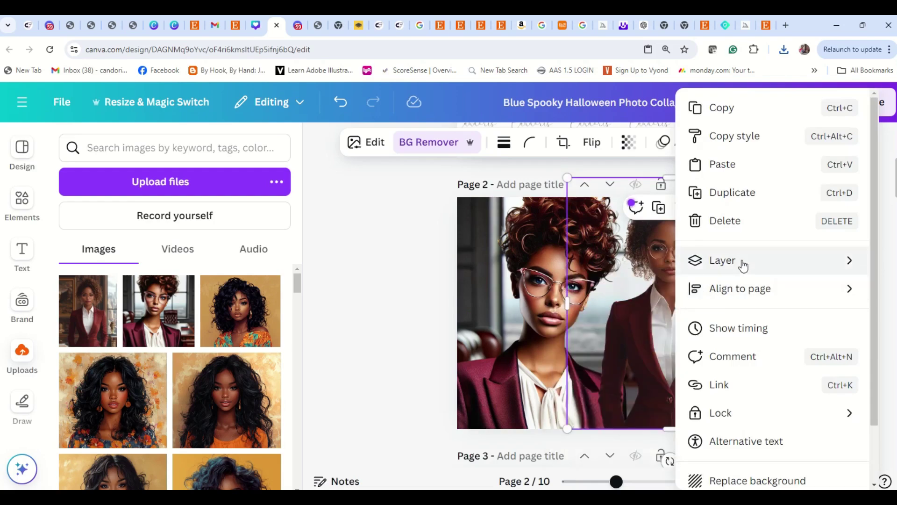
mouse_move(743, 265)
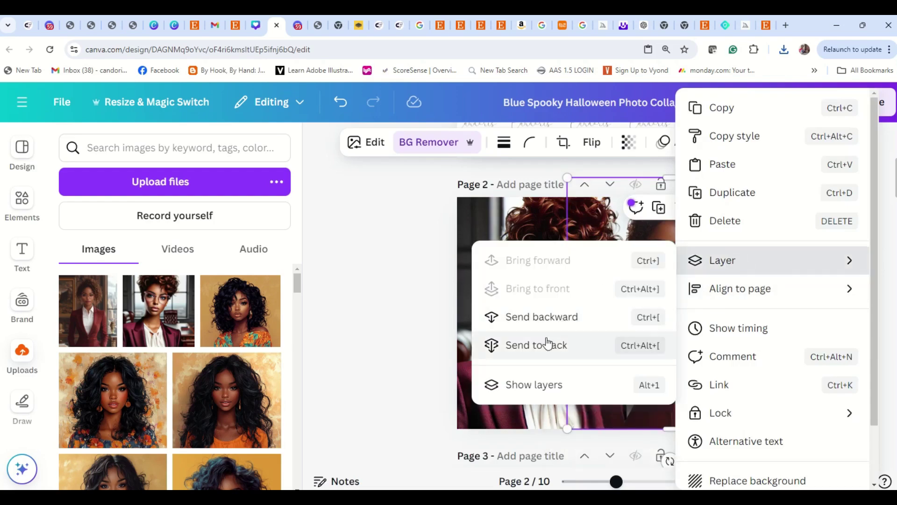
click(553, 316)
click(834, 286)
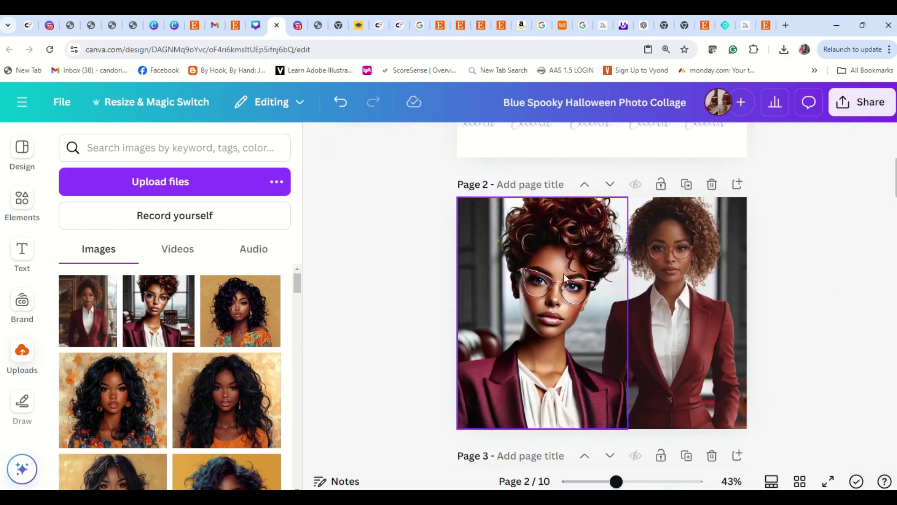
click(829, 481)
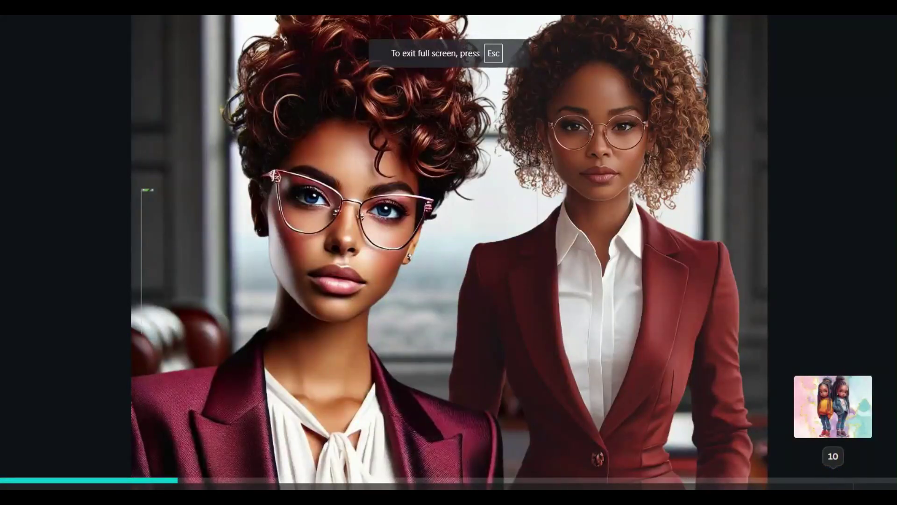
key(Escape)
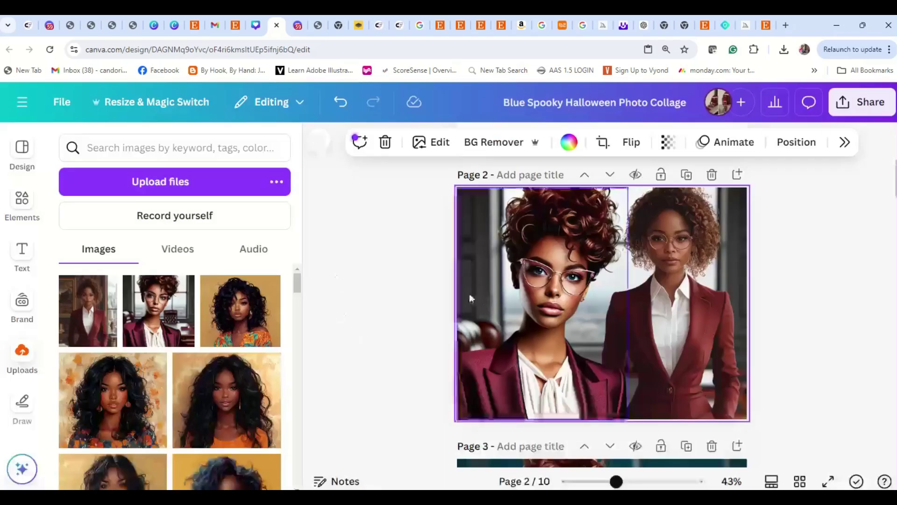
click(481, 300)
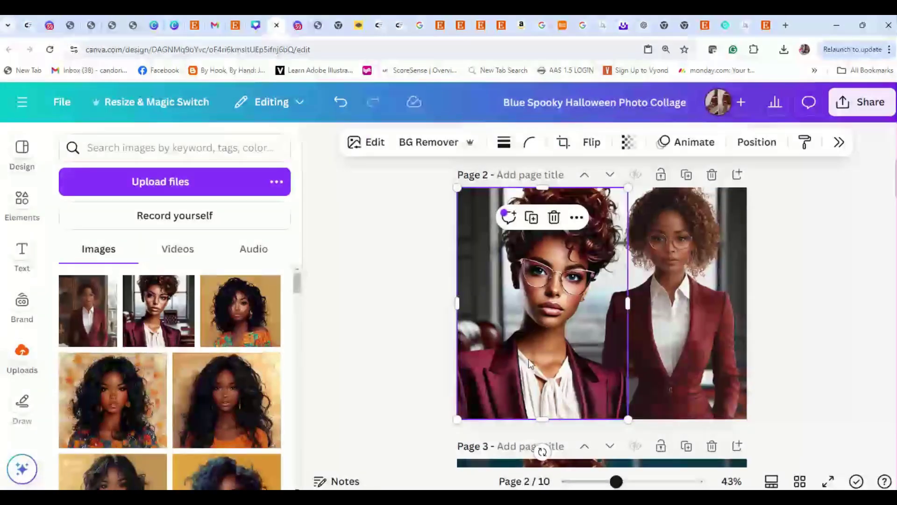
drag(528, 359, 619, 359)
click(505, 312)
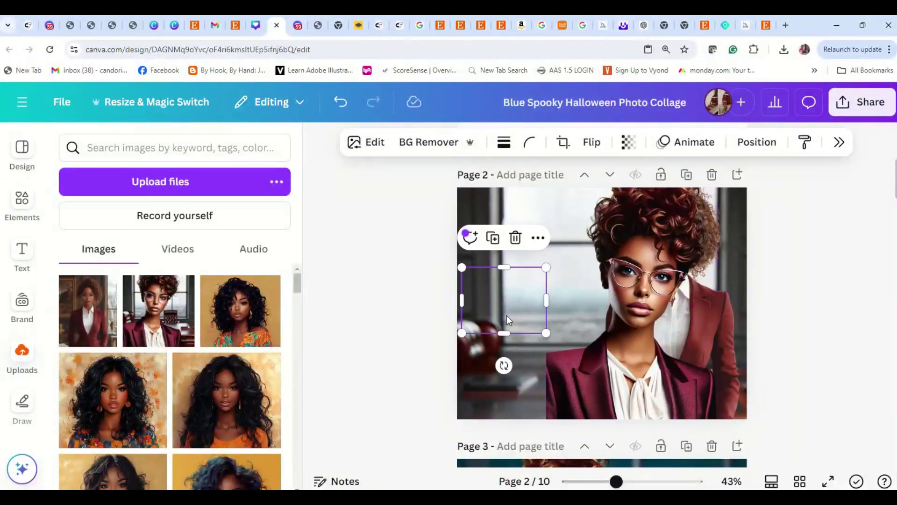
key(Escape)
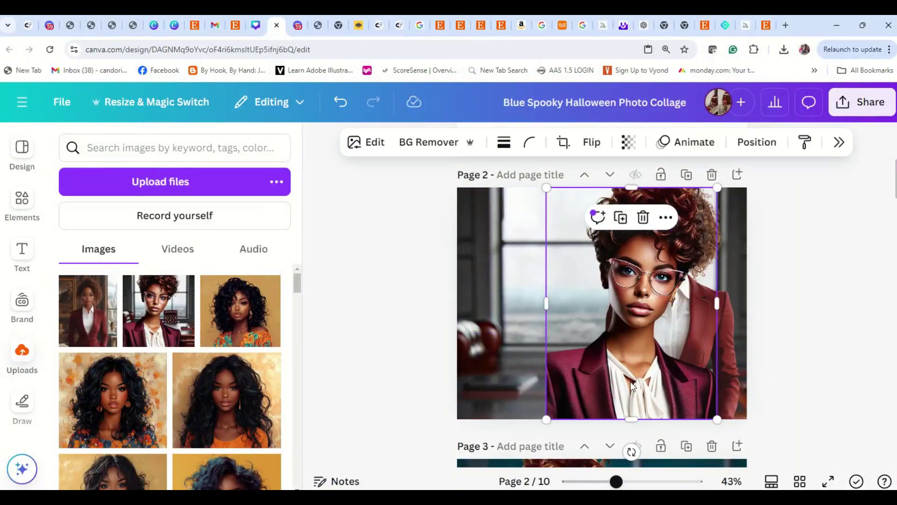
drag(682, 386, 546, 383)
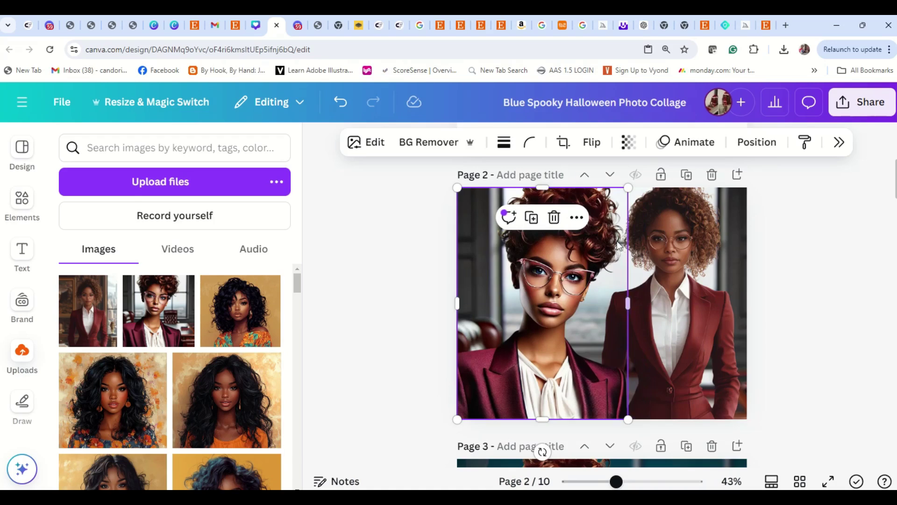
Check page 2 in full screen, and delete the ChatGPT portrait from the page
click(790, 272)
click(671, 231)
click(580, 219)
click(829, 482)
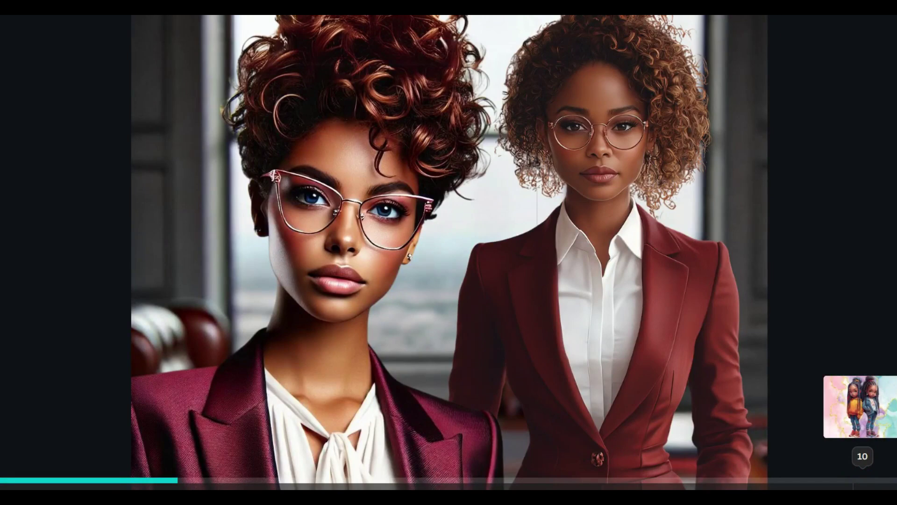
key(Escape)
click(542, 231)
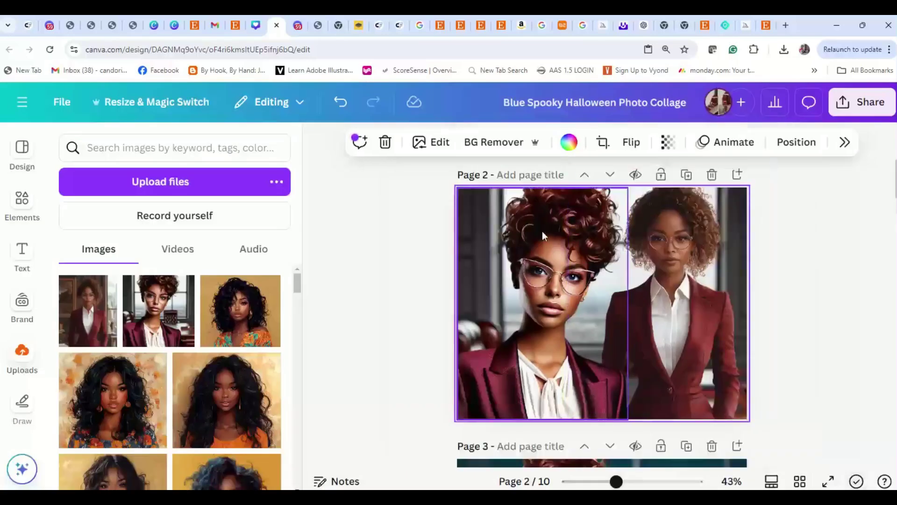
key(Delete)
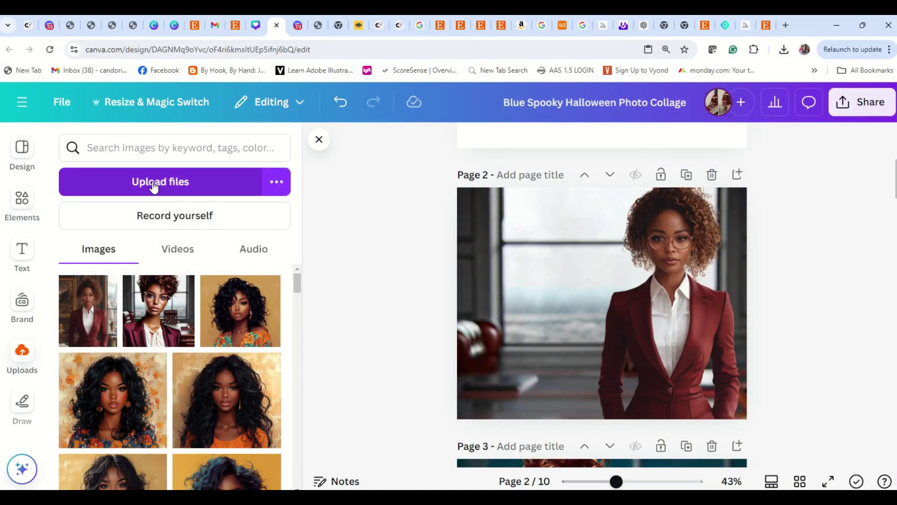
Switch to Discord and open the upscaled Midjourney portrait of the navy-suited woman with gold-rimmed glasses in its own browser tab
click(29, 25)
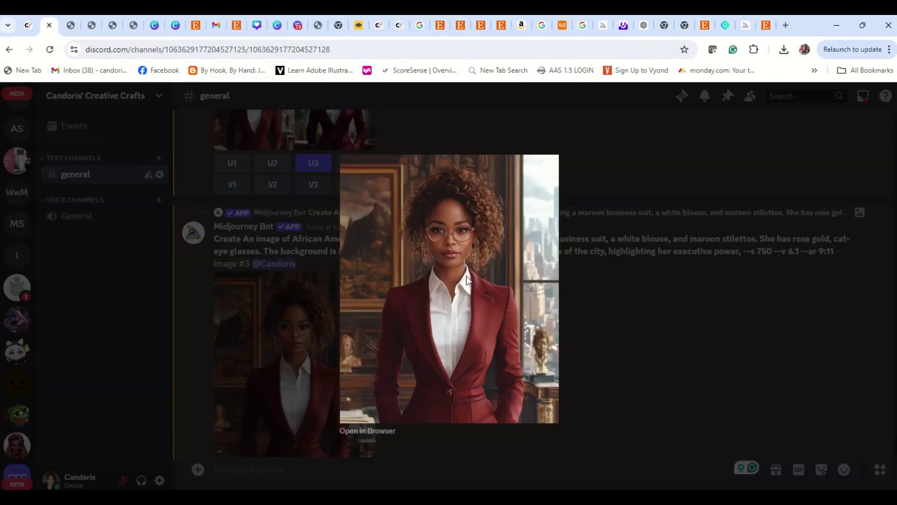
click(652, 193)
scroll(465, 383, up, 5)
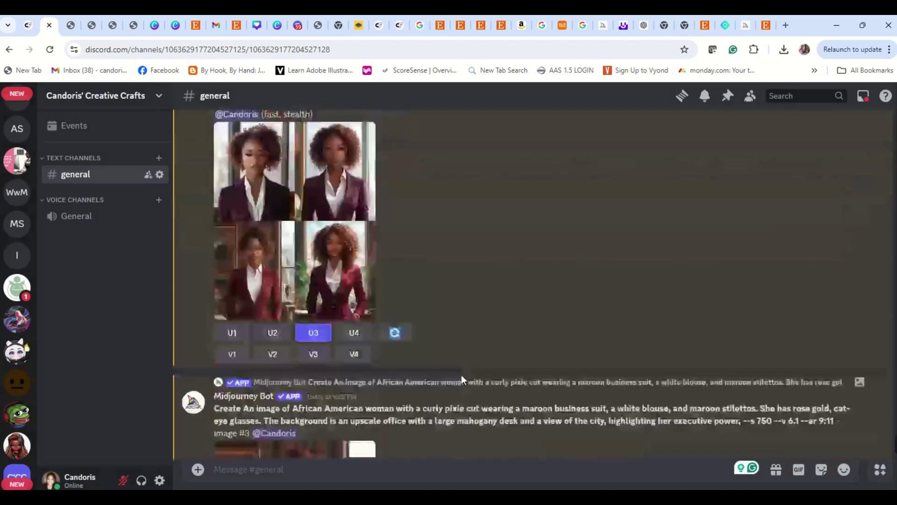
scroll(456, 377, up, 10)
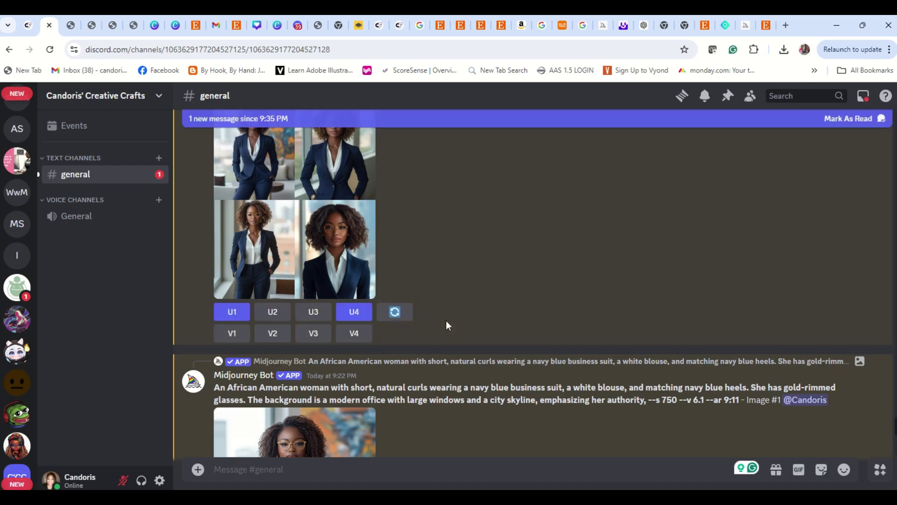
scroll(377, 341, down, 10)
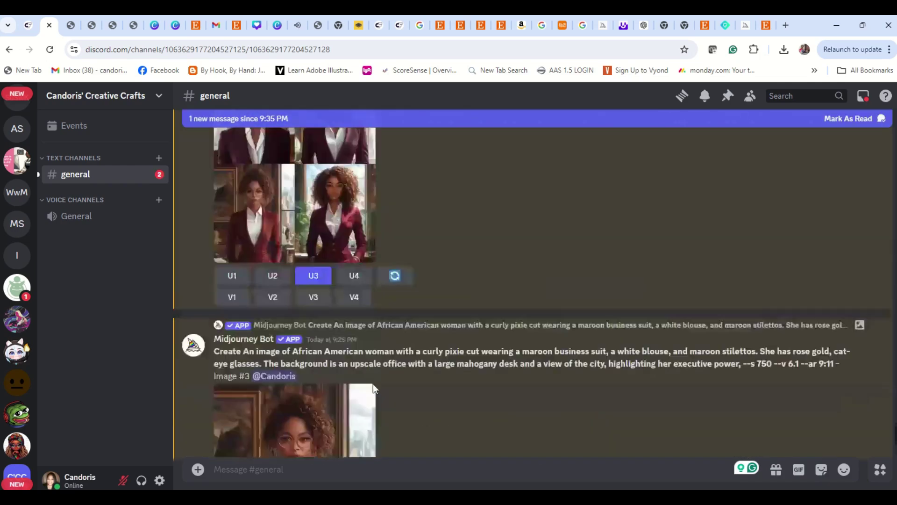
scroll(367, 407, down, 10)
click(372, 352)
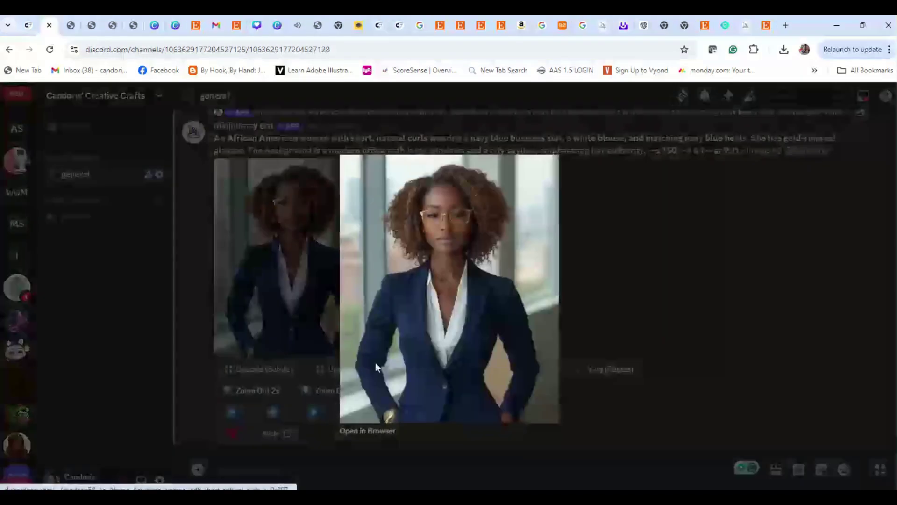
click(386, 430)
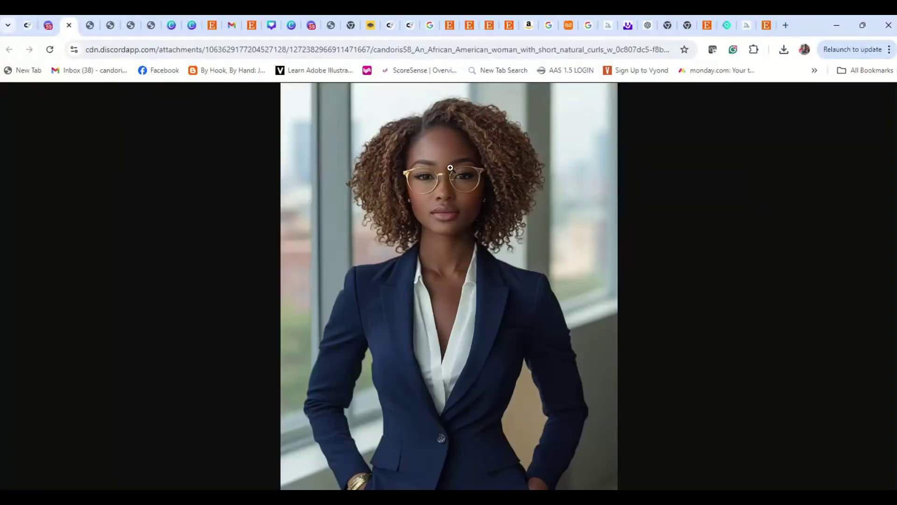
Save the navy-suited woman's portrait as a PNG image in the Downloads folder under its suggested file name
right_click(451, 168)
click(483, 197)
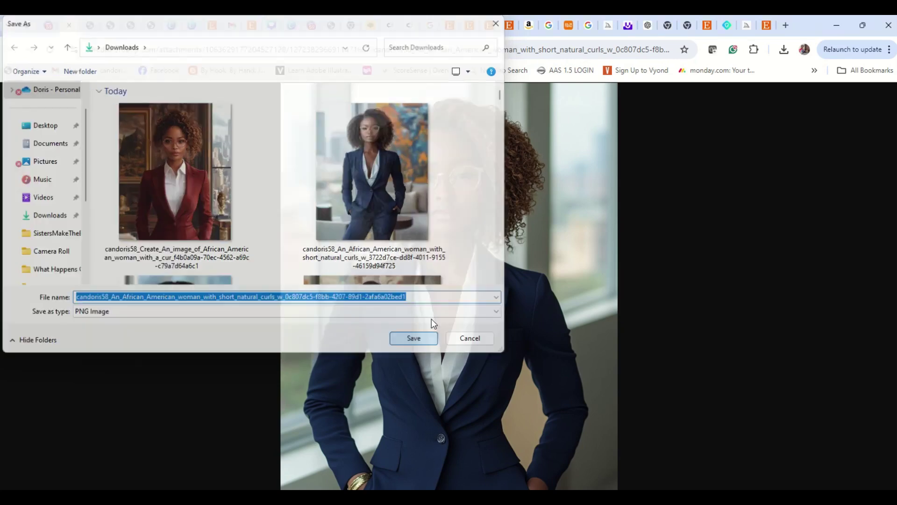
key(Return)
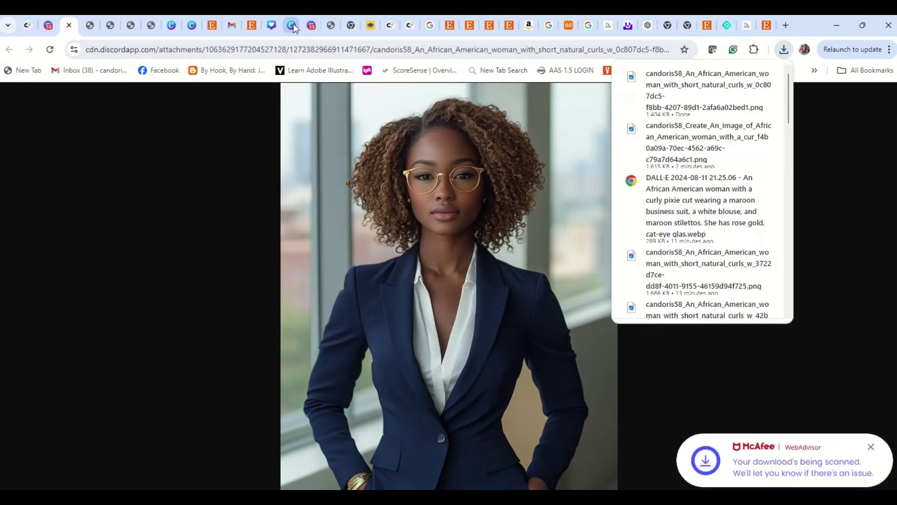
Switch back to Canva and upload the navy-suited woman's portrait from the Downloads folder
click(291, 25)
click(252, 182)
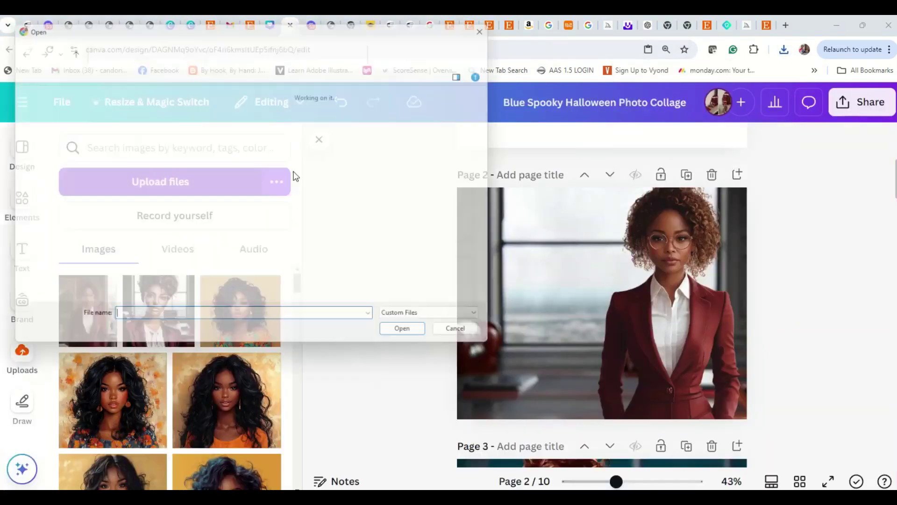
click(150, 114)
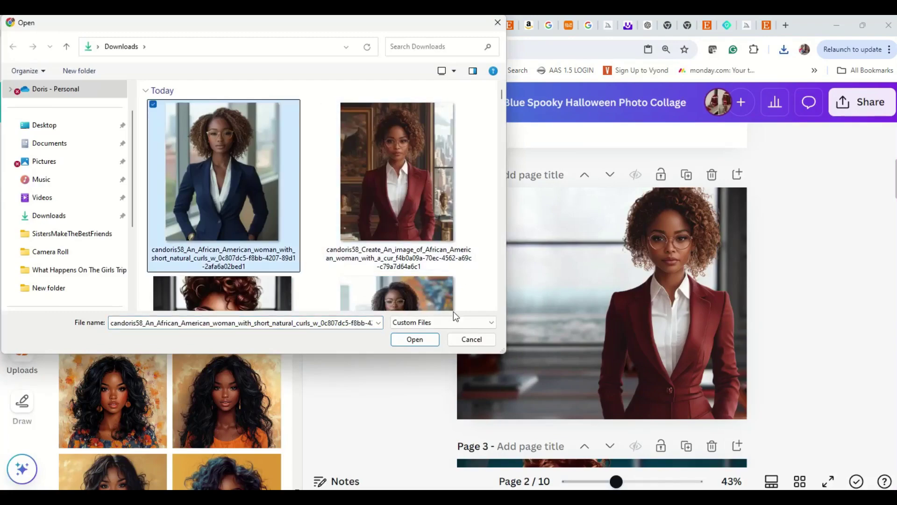
click(397, 343)
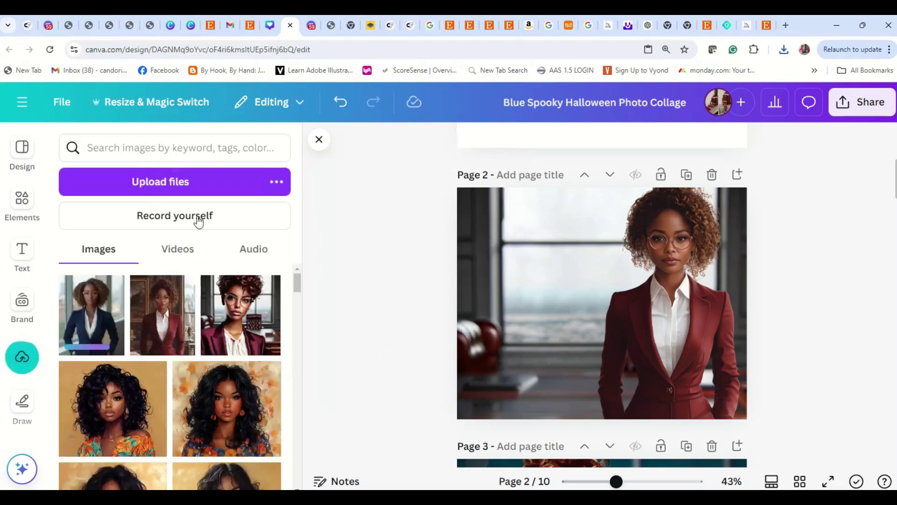
Shrink the maroon-suited woman on page 2 until her frame fits inside the page, and place the navy-suited portrait to her left
click(768, 171)
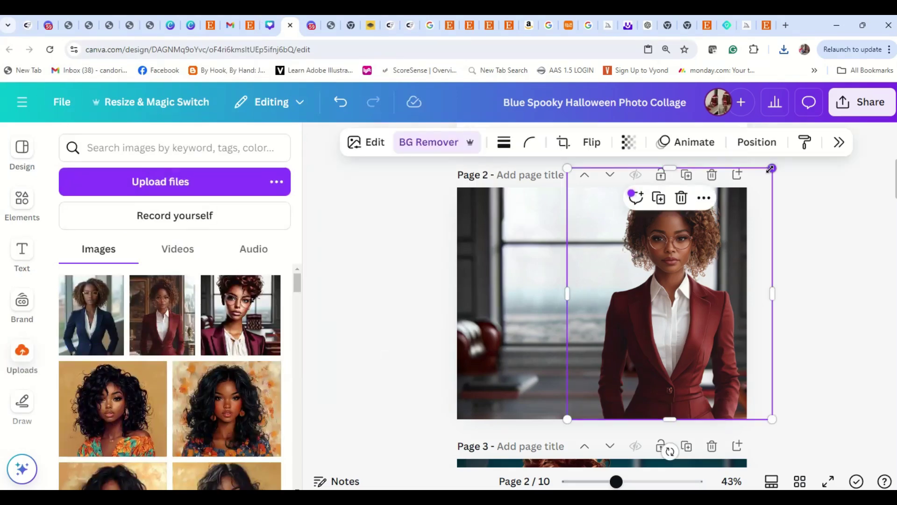
drag(771, 169, 747, 199)
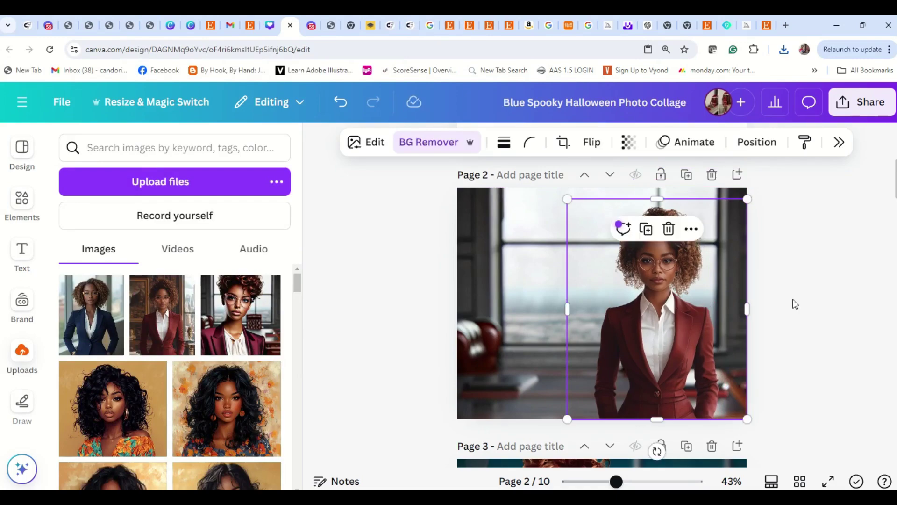
click(92, 316)
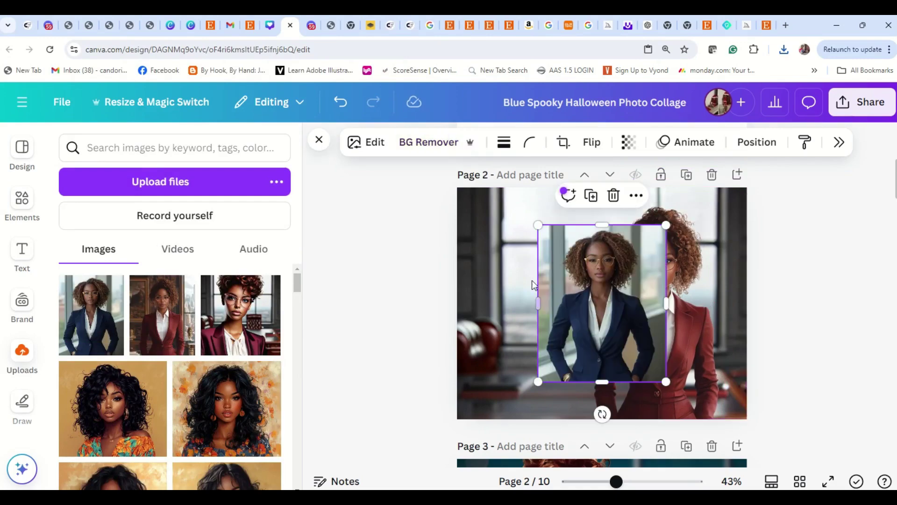
drag(604, 308, 541, 308)
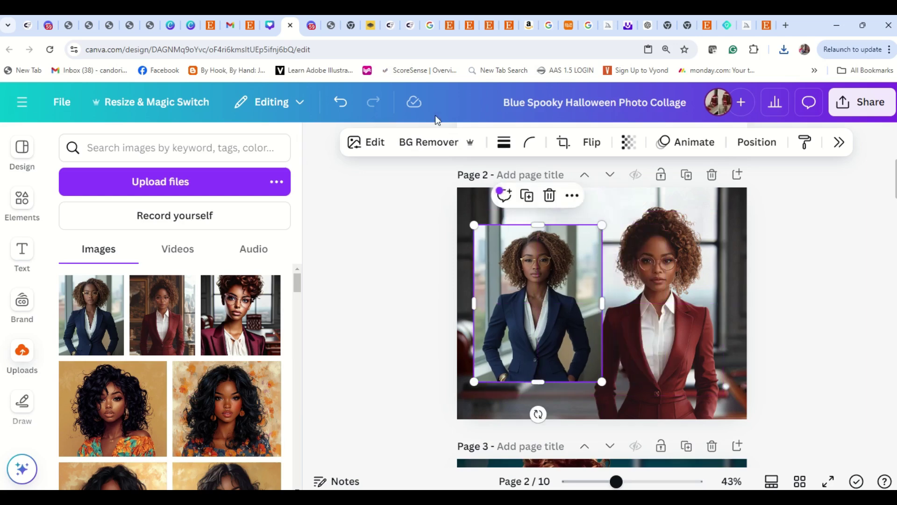
Remove the navy-suited portrait's background and enlarge the woman to nearly the full height of page 2
click(411, 142)
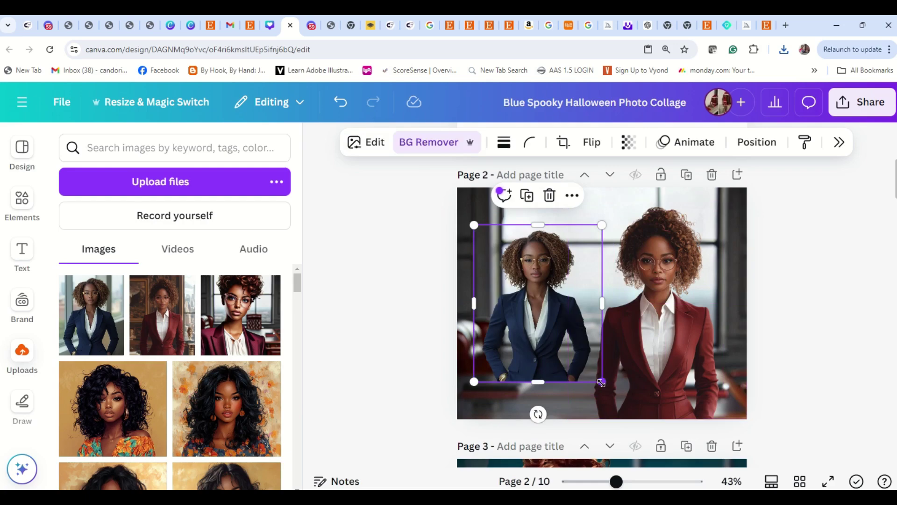
drag(602, 382, 635, 423)
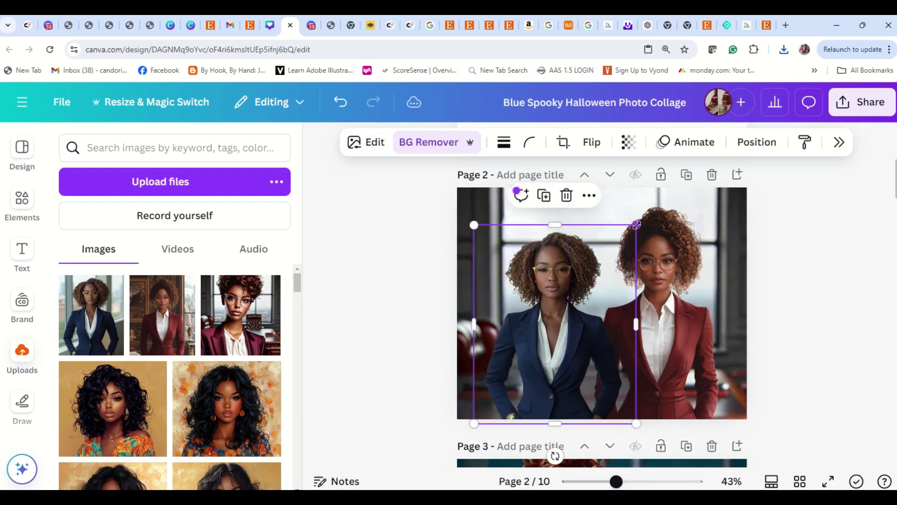
drag(636, 226, 644, 192)
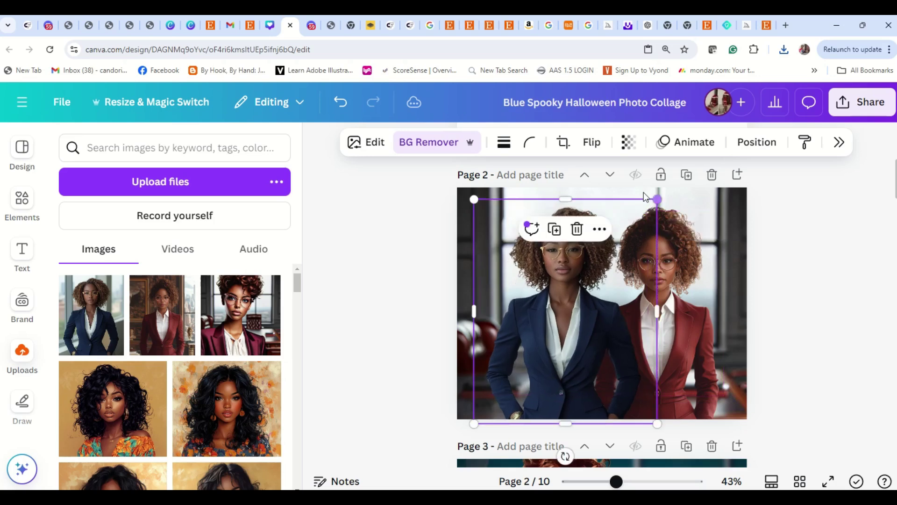
Move the maroon-suited woman further right and the navy-suited woman to page 2's left edge so the two stand side by side
click(839, 292)
drag(694, 332, 713, 332)
click(821, 327)
drag(576, 349, 553, 343)
drag(553, 343, 555, 342)
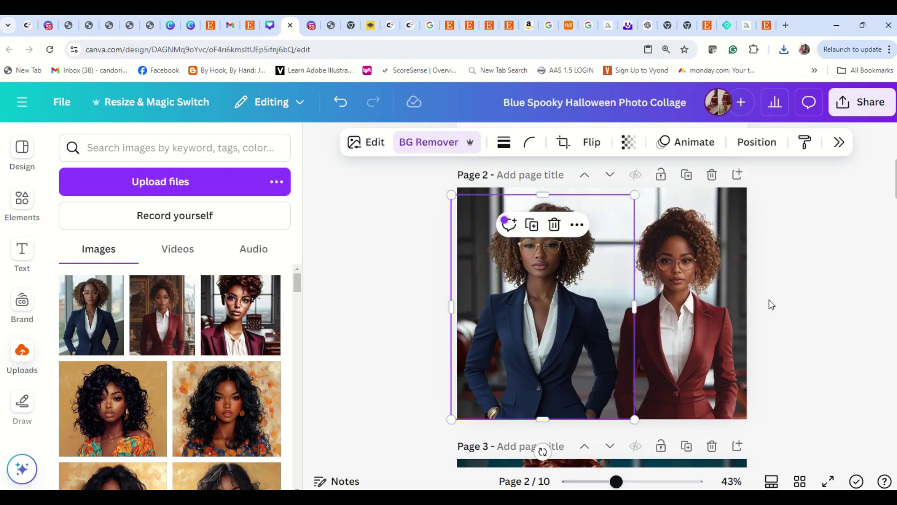
click(809, 320)
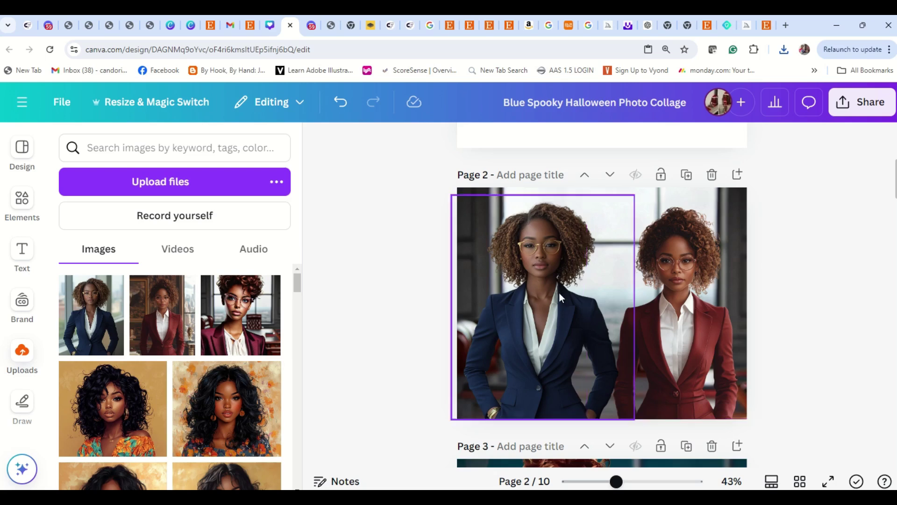
click(564, 257)
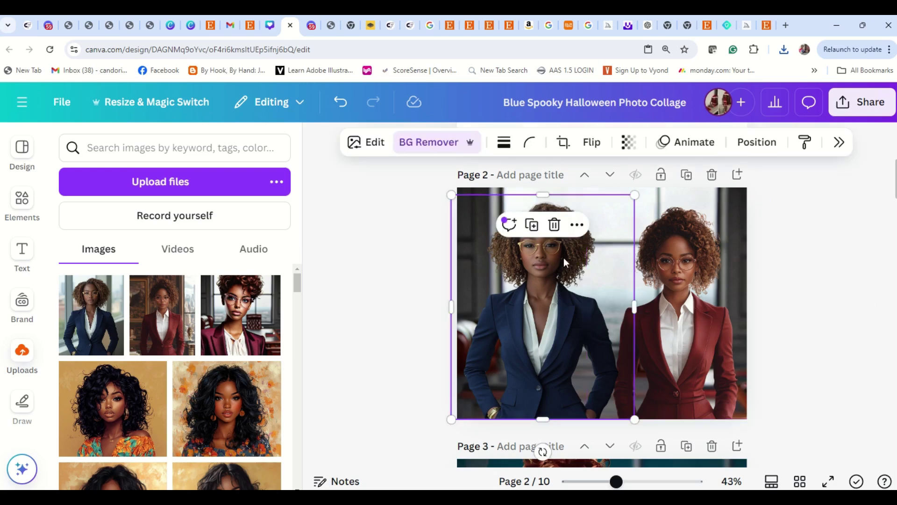
click(850, 315)
drag(528, 368, 522, 367)
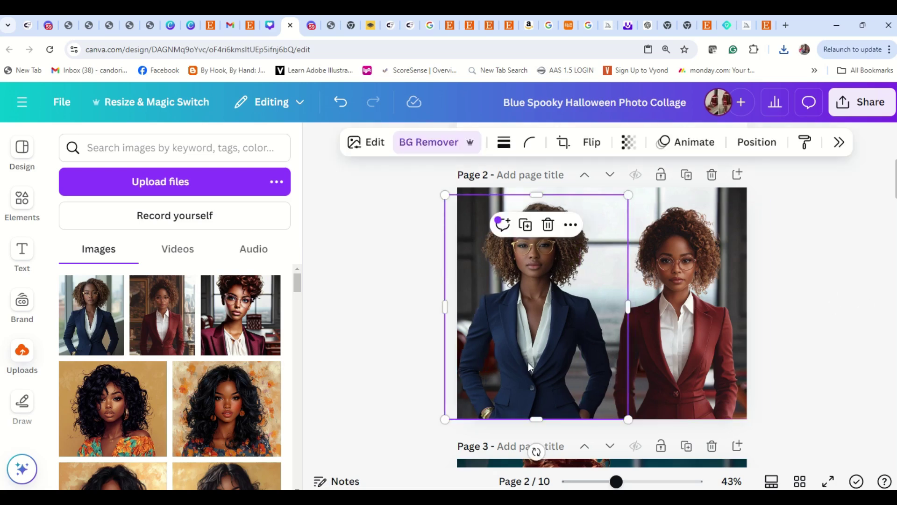
click(821, 353)
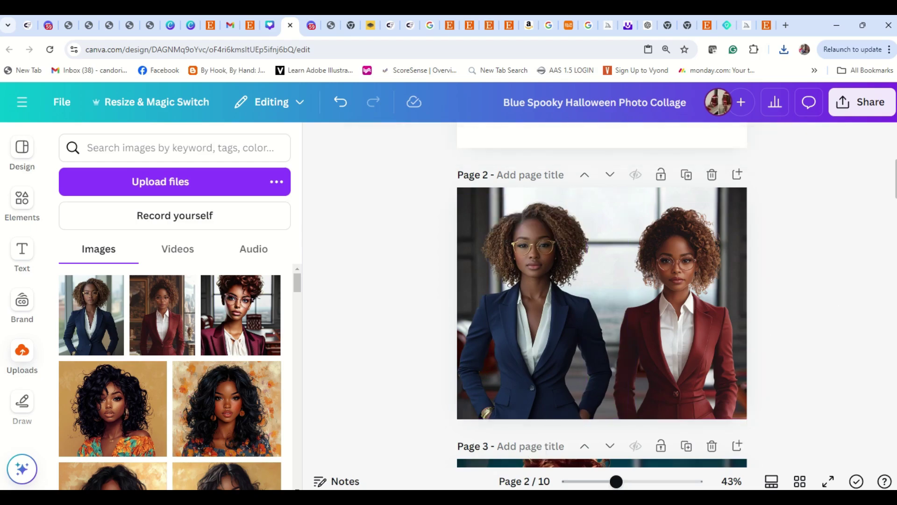
Examine page 2 with the navy-suited and maroon-suited women in full screen, and return to the editor
click(828, 481)
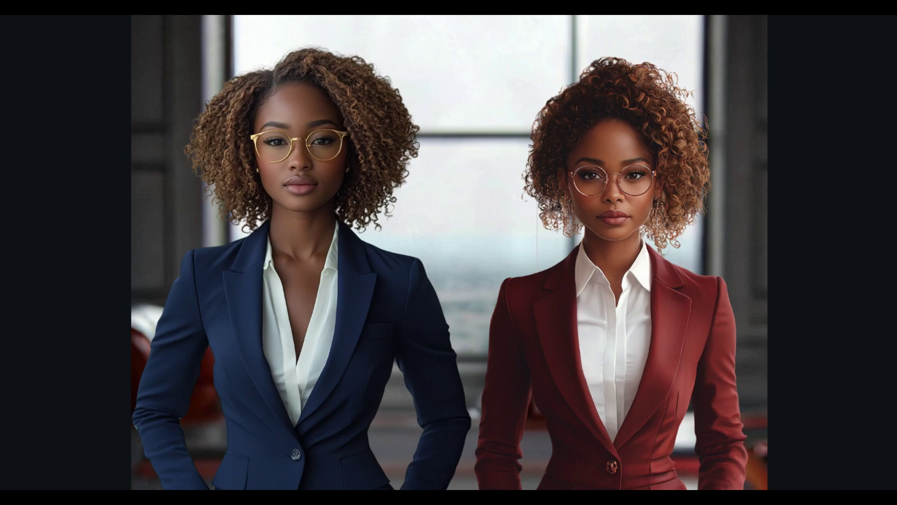
key(Escape)
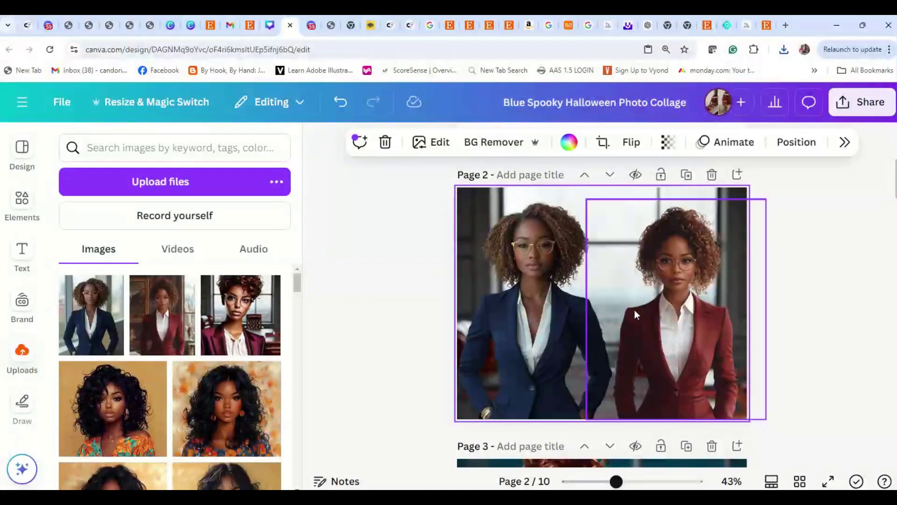
click(392, 292)
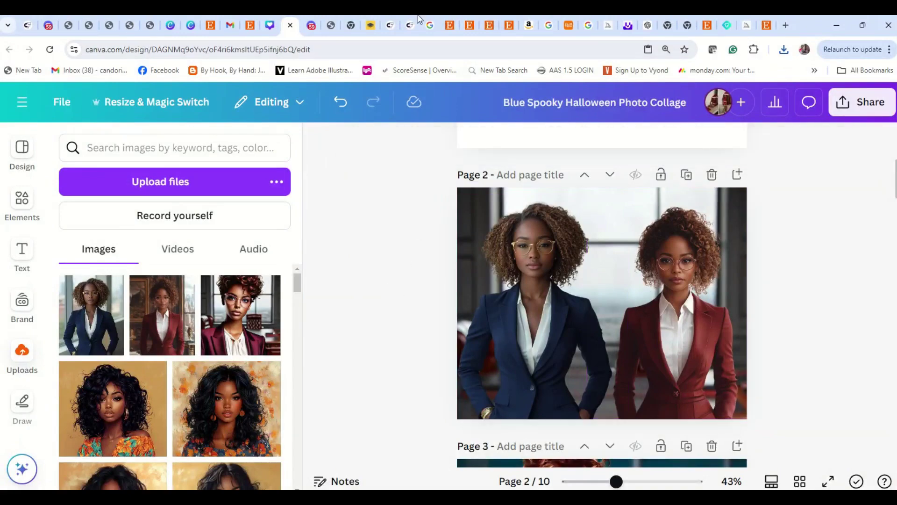
Review the navy- and maroon-suited portraits in the ChatGPT conversation, and close the enlarged navy-suited Midjourney portrait in Discord
click(609, 27)
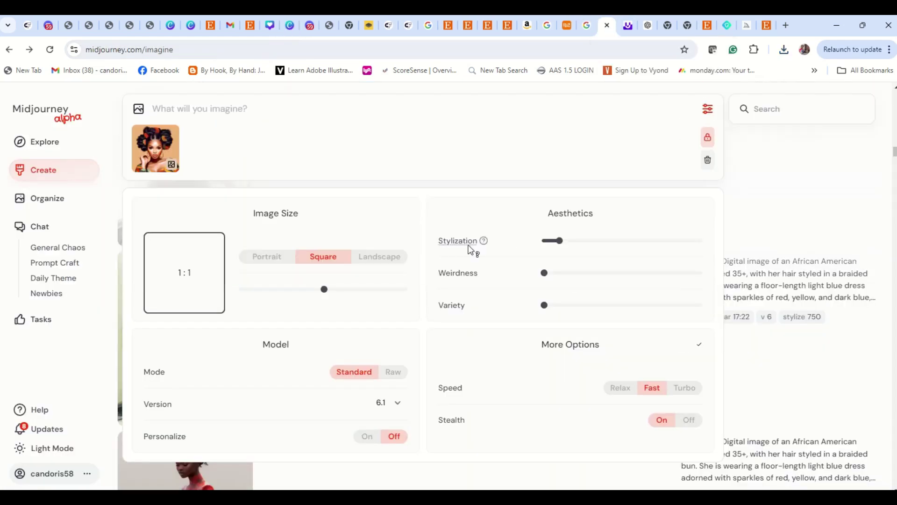
click(628, 26)
click(648, 26)
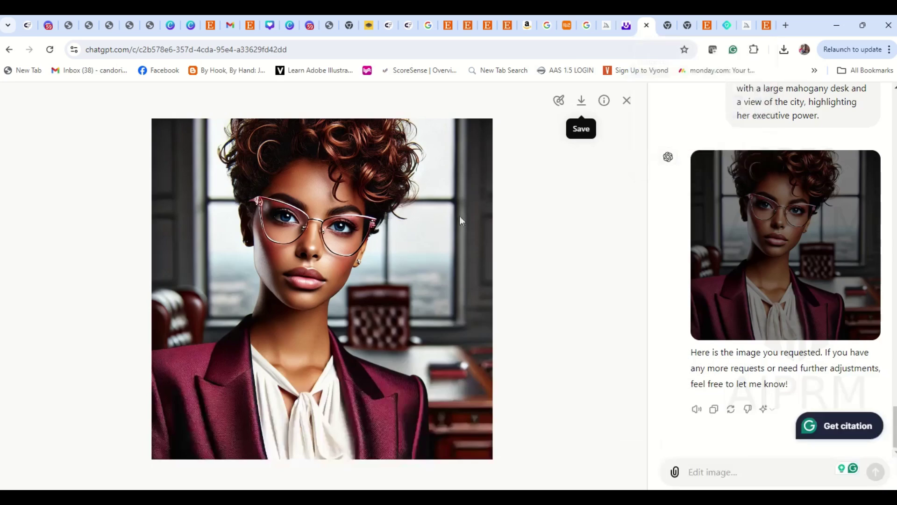
click(627, 100)
scroll(424, 266, up, 5)
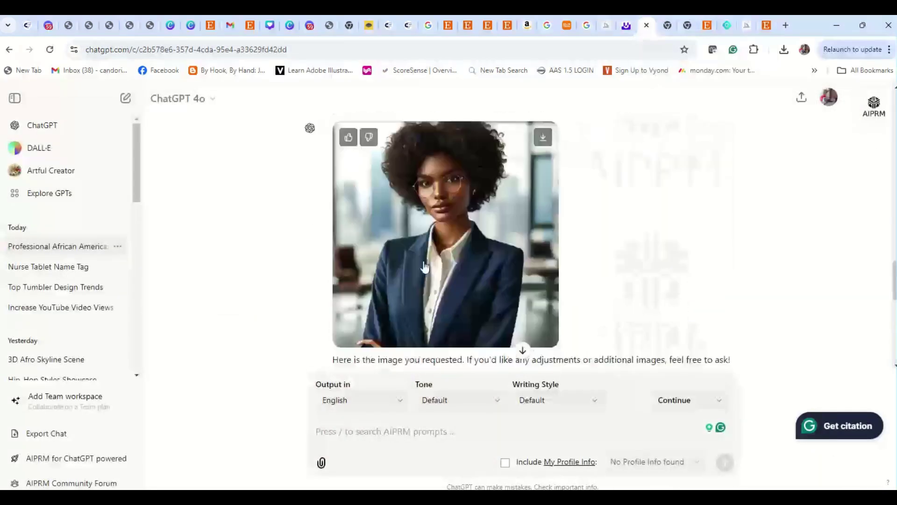
scroll(425, 266, down, 3)
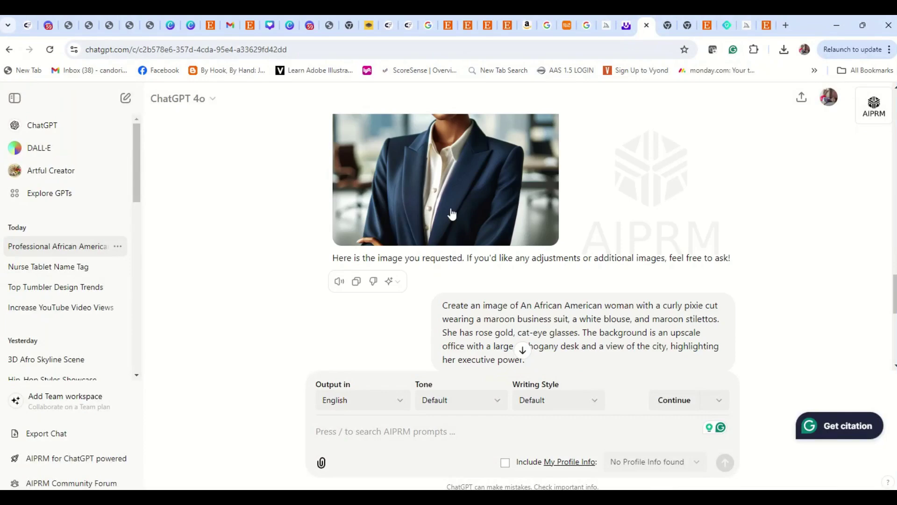
scroll(452, 214, up, 3)
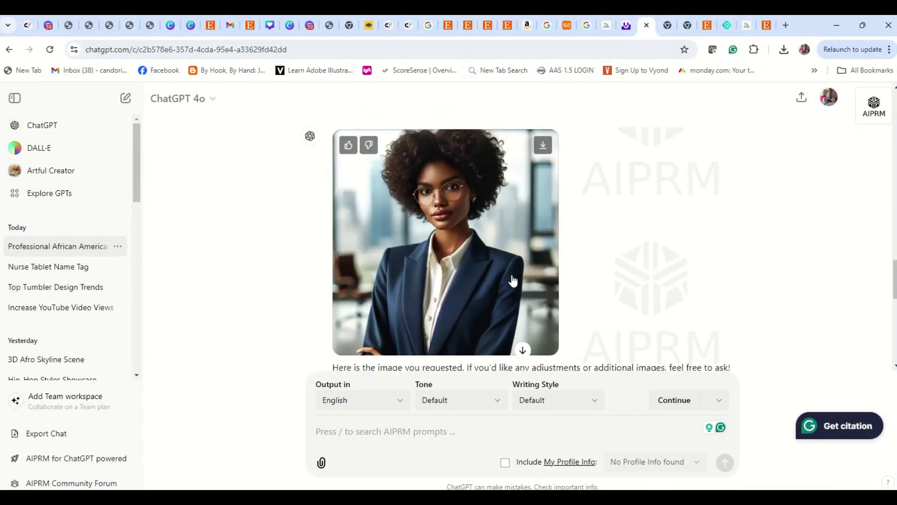
scroll(512, 280, down, 5)
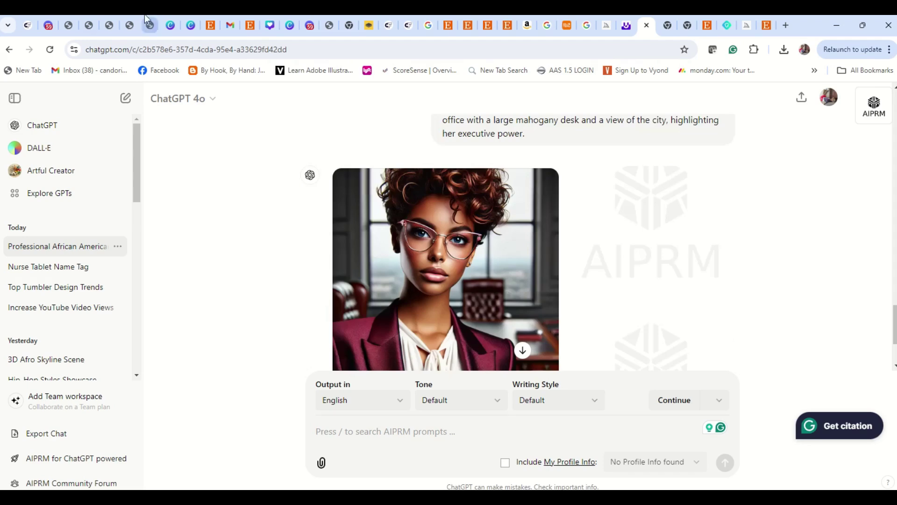
click(48, 25)
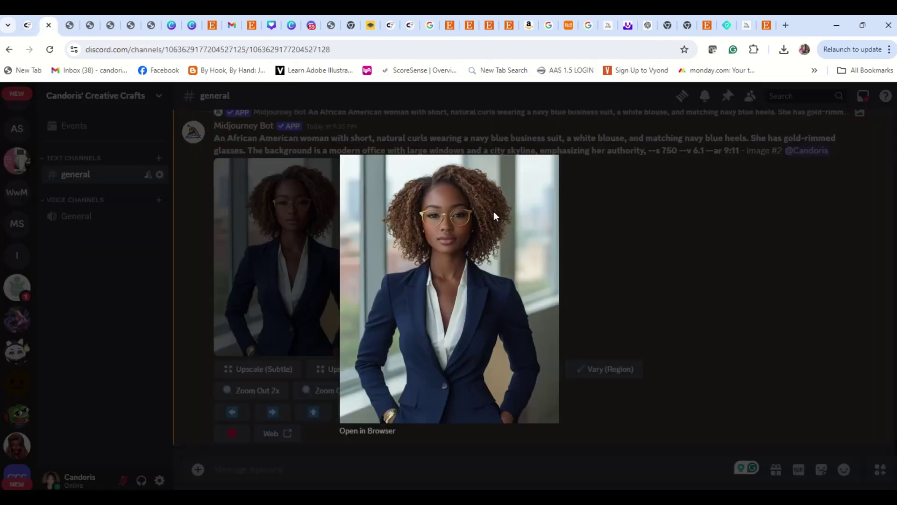
click(626, 240)
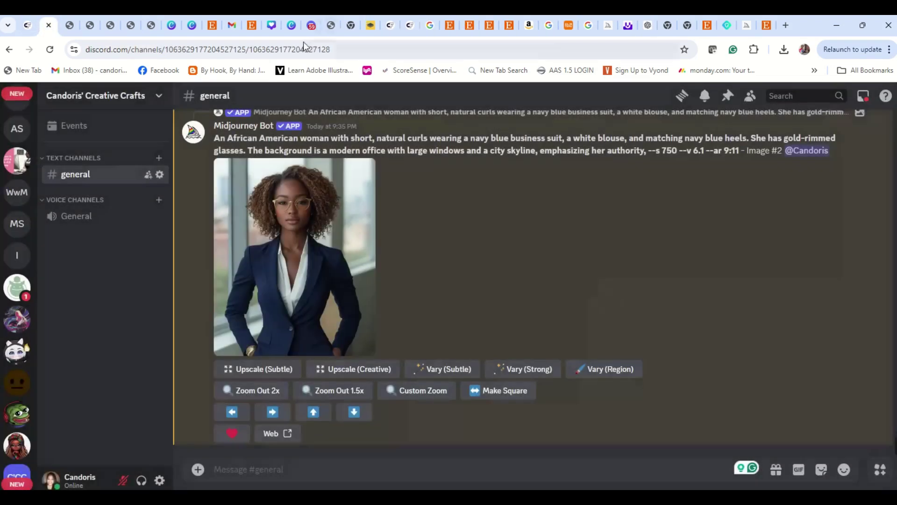
Switch to the Canva photo collage and look through pages 1 to 3 to compare the Midjourney and ChatGPT women
click(292, 24)
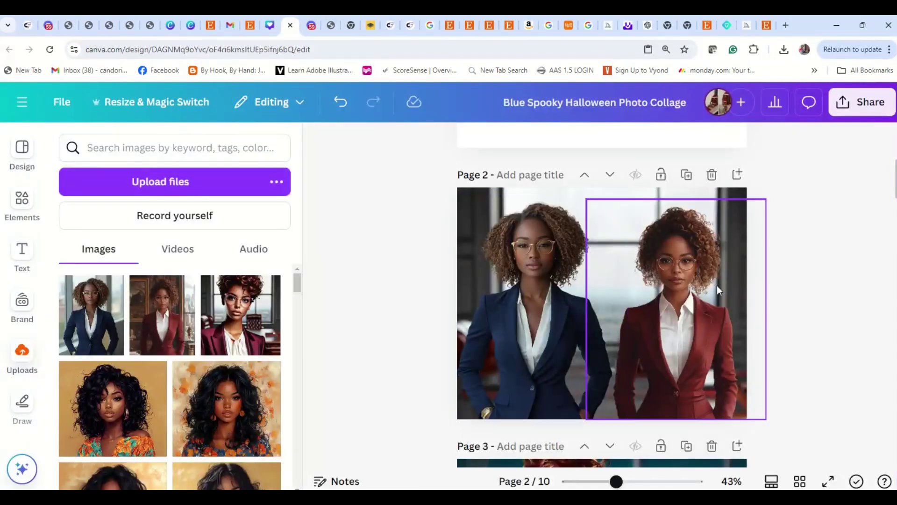
scroll(703, 286, down, 6)
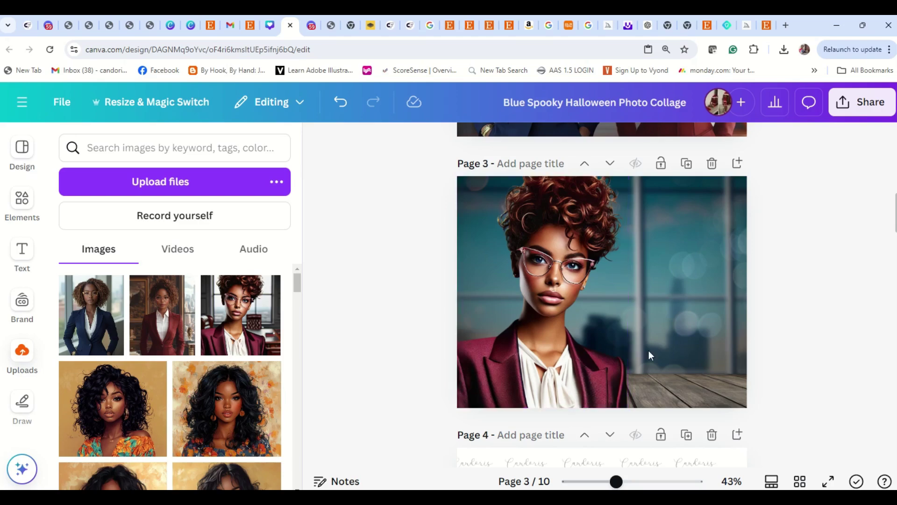
scroll(648, 350, up, 1)
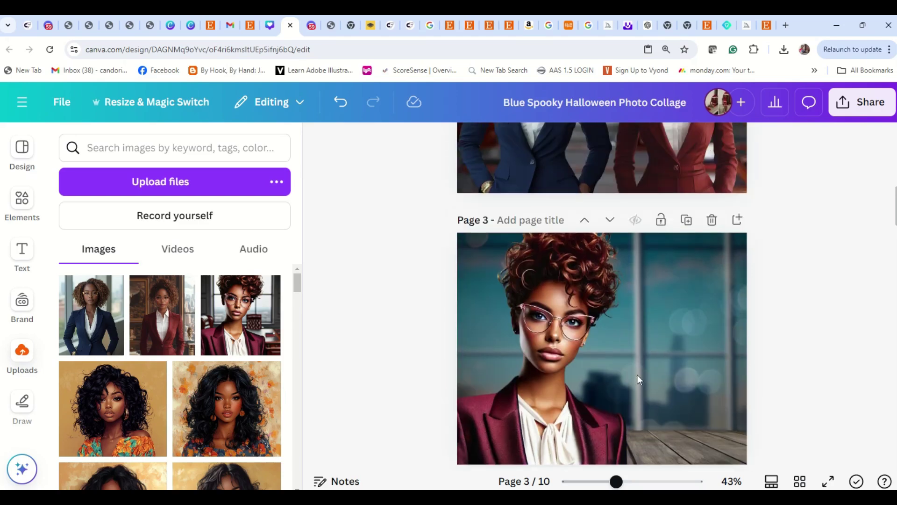
scroll(638, 374, down, 5)
scroll(638, 384, up, 10)
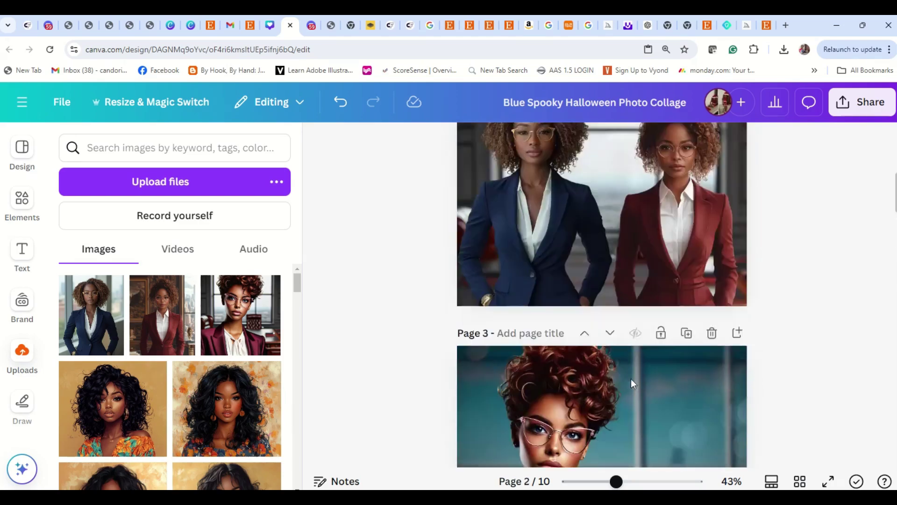
scroll(629, 379, up, 3)
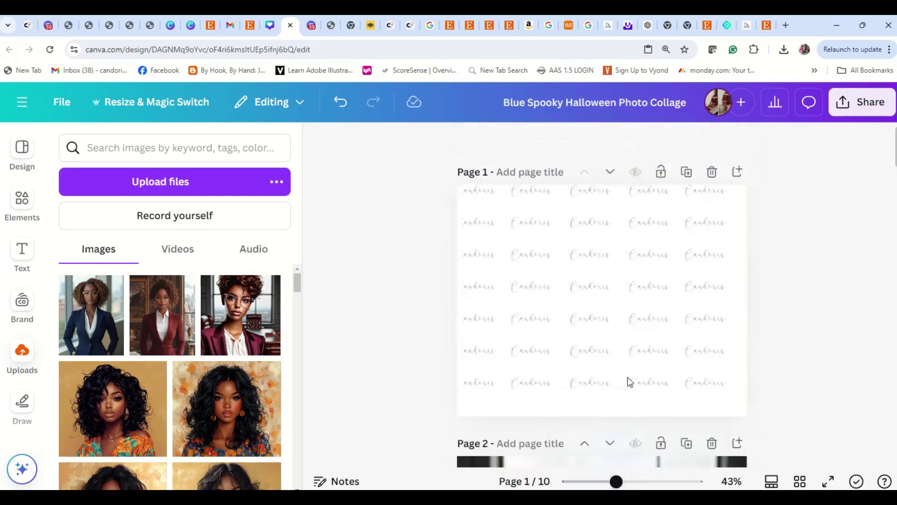
scroll(628, 380, down, 8)
scroll(624, 381, down, 2)
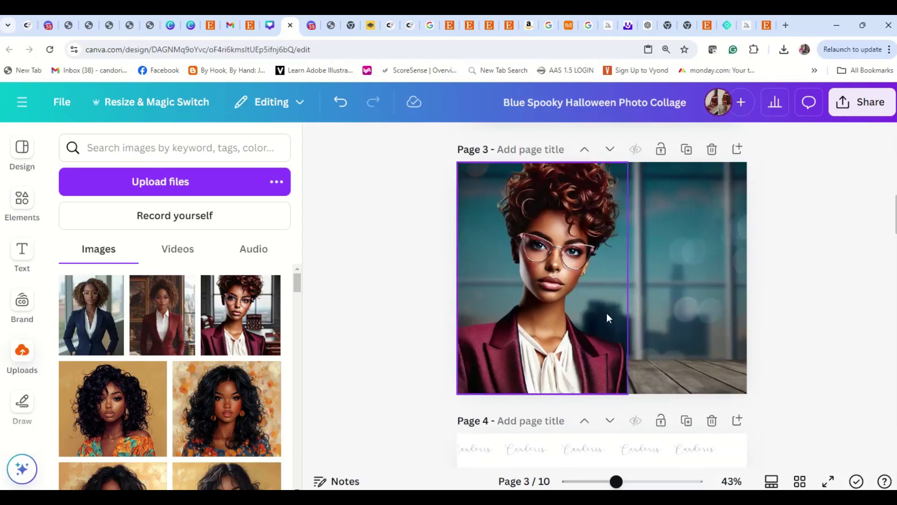
Compare pages 3 and 2 in full screen, and return to page 2 in the editor with nothing selected
click(830, 485)
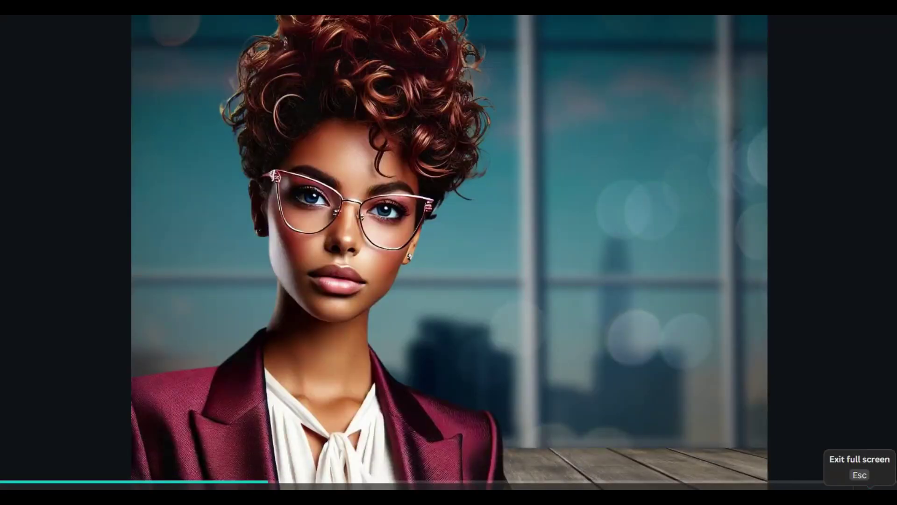
key(Left)
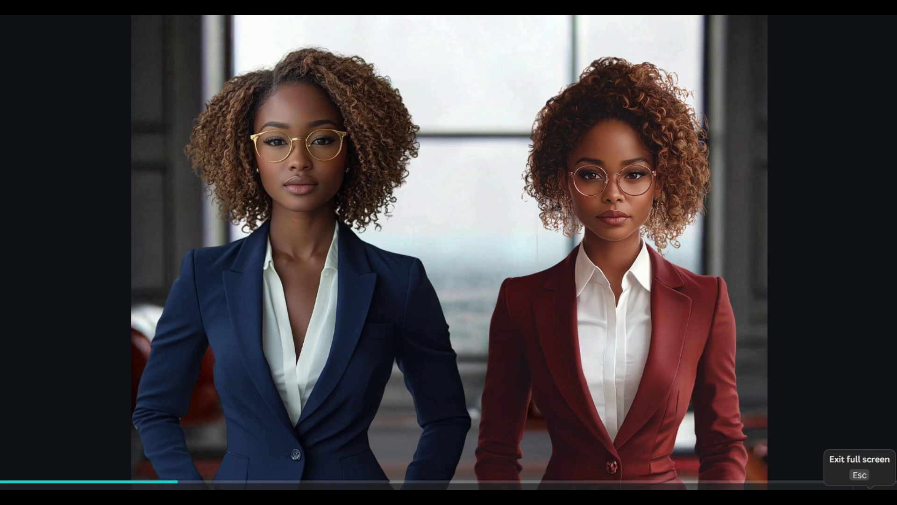
click(870, 486)
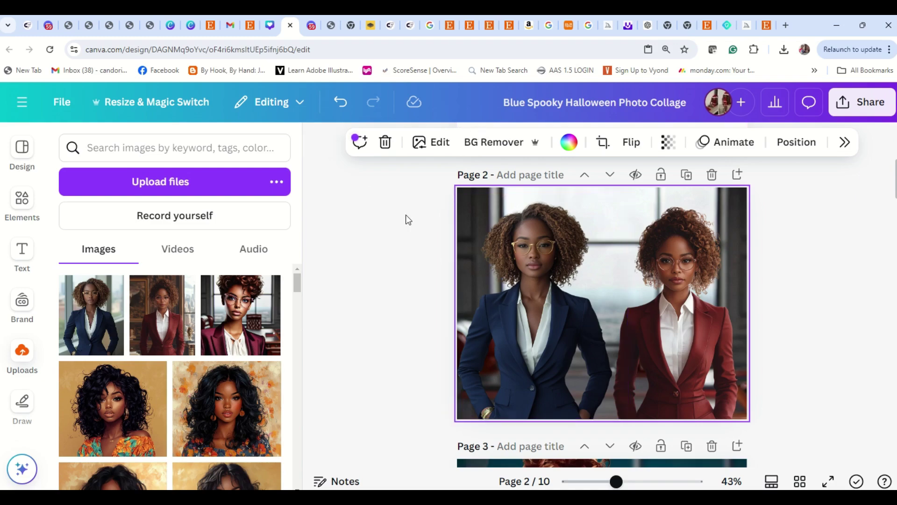
click(445, 273)
scroll(447, 286, down, 10)
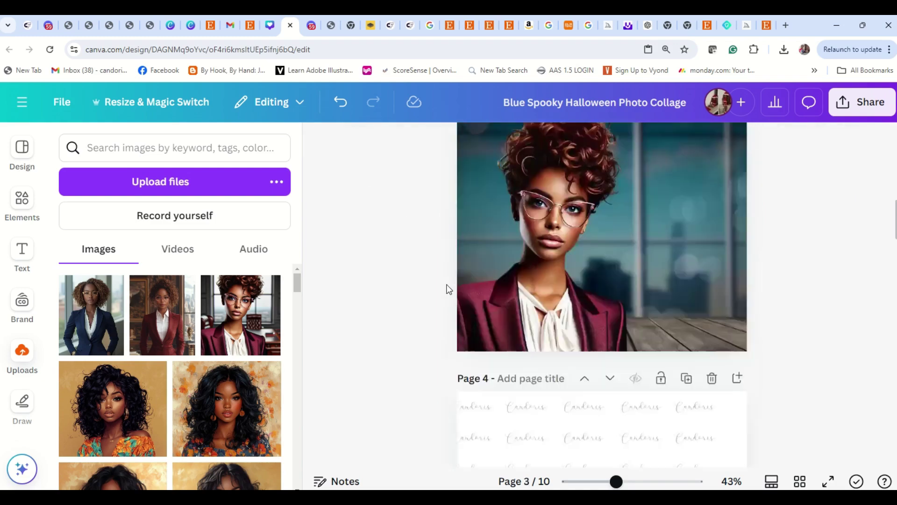
scroll(448, 286, up, 6)
scroll(445, 289, up, 4)
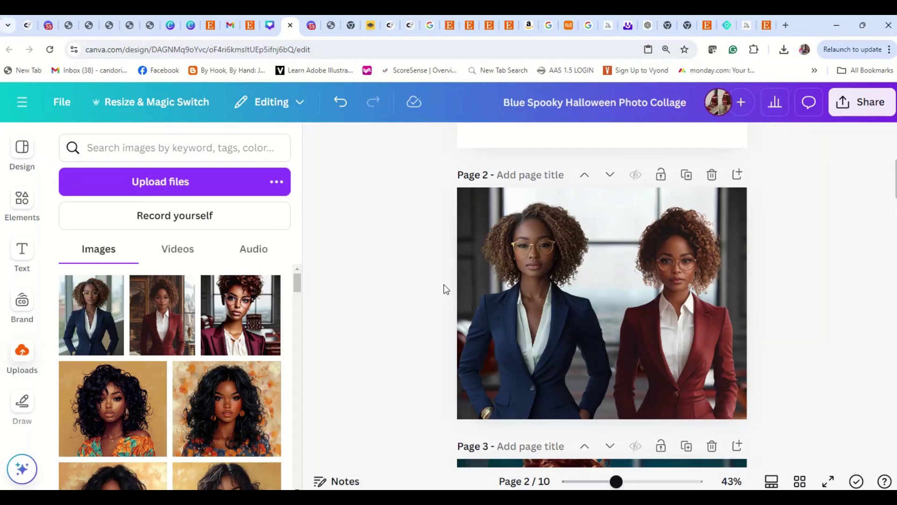
Switch to Discord, start Midjourney's /blend command, and attach the downloaded Midjourney portrait of the navy-suited woman as image1
click(48, 25)
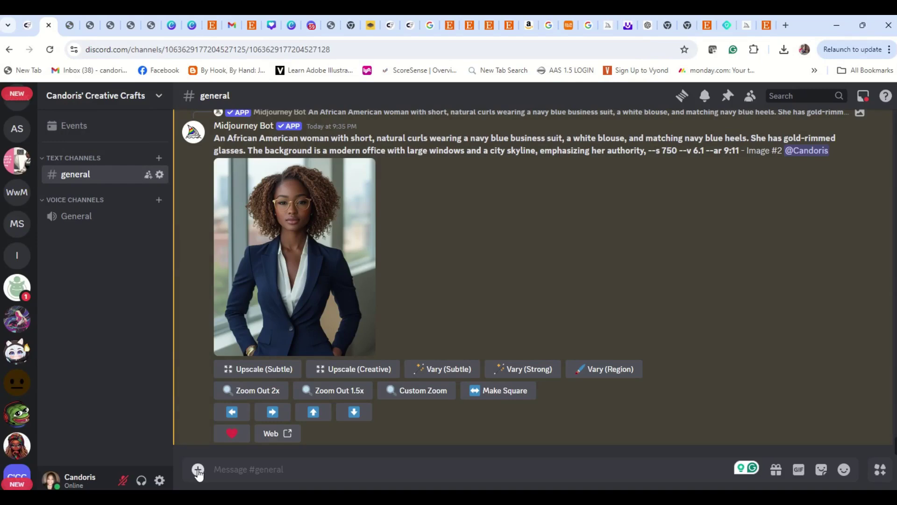
click(237, 468)
text(/)
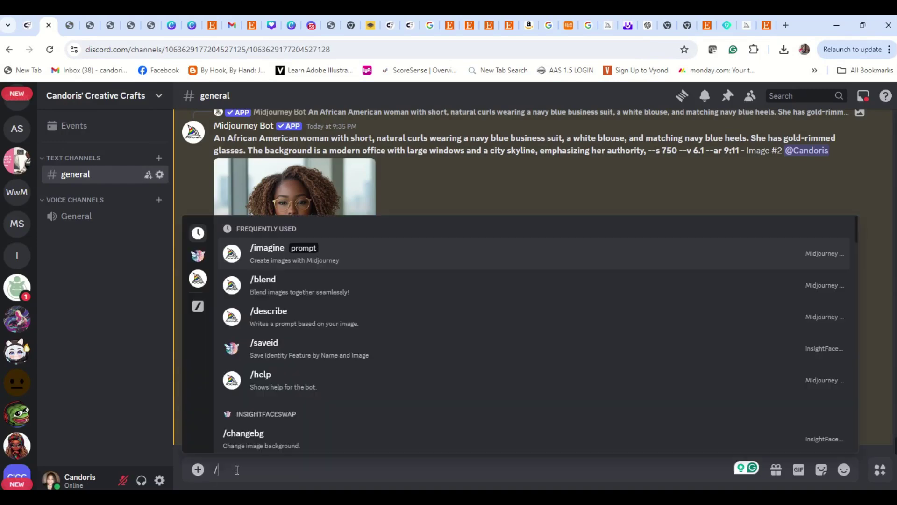
text(blend)
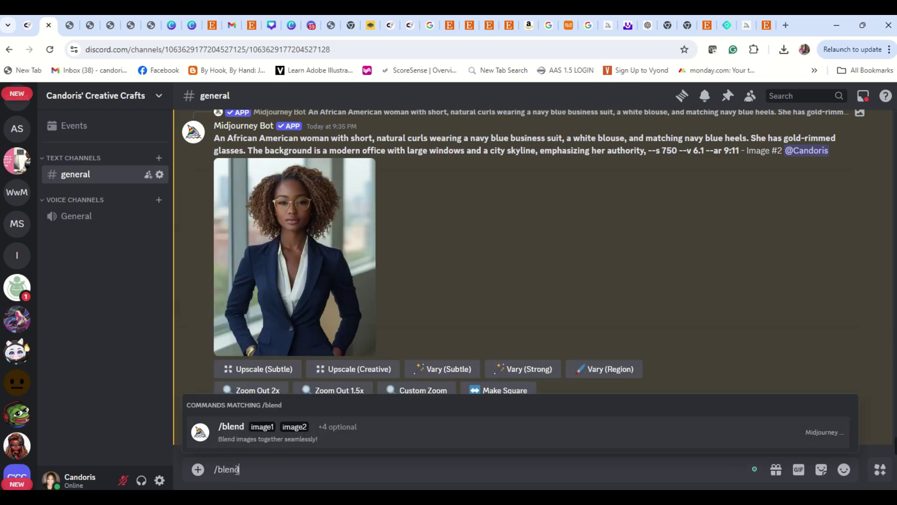
key(Return)
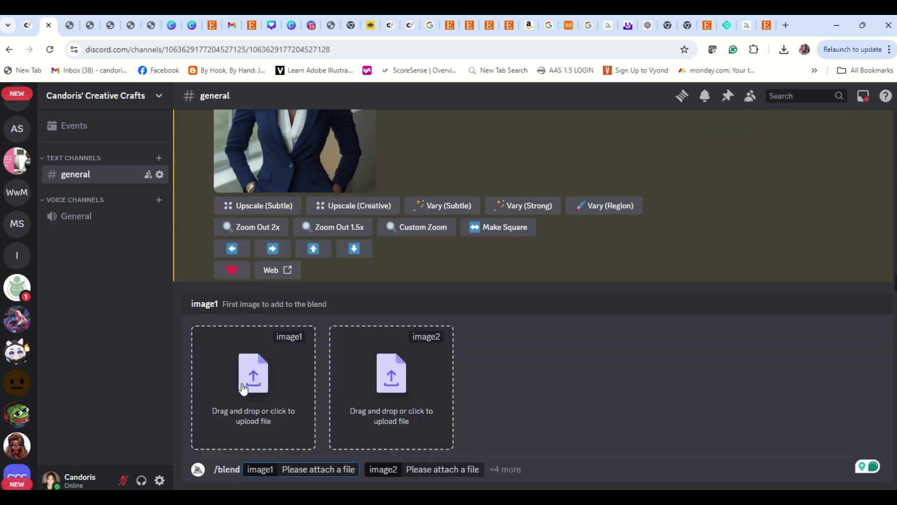
click(313, 381)
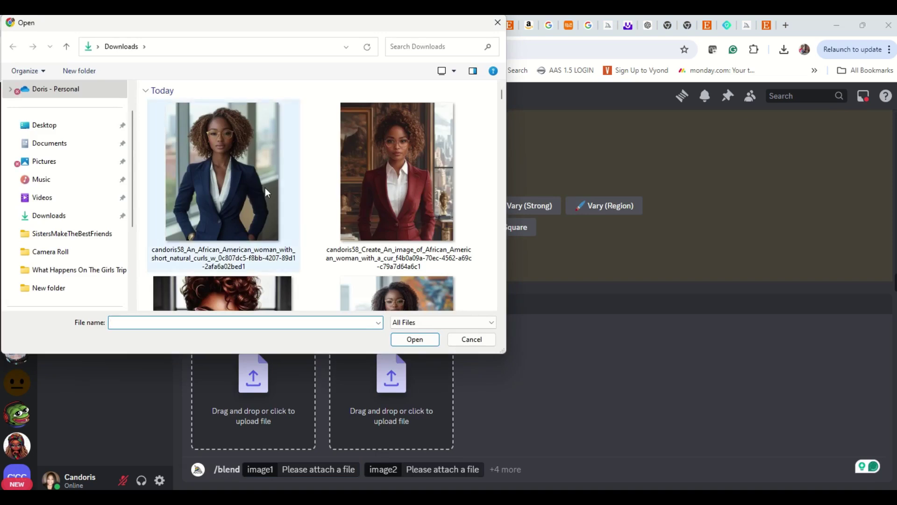
click(237, 159)
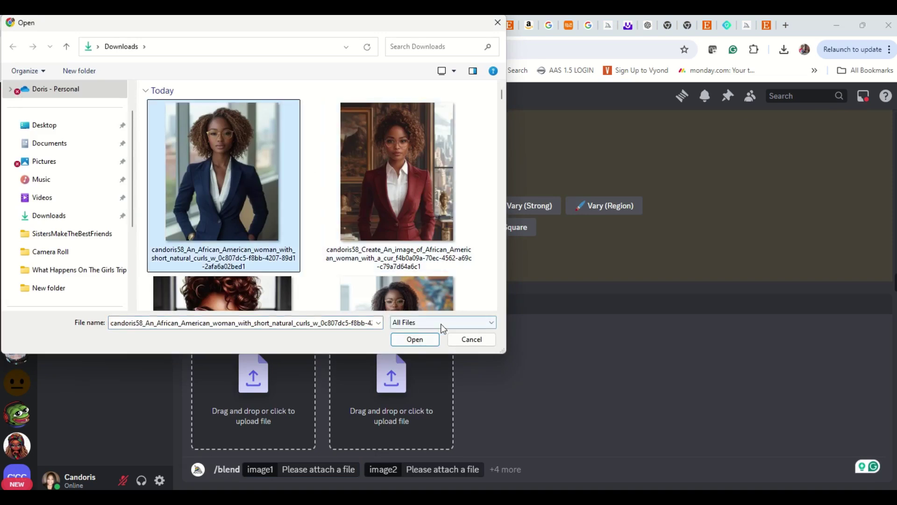
click(414, 339)
Attach the DALL·E portrait of the maroon-suited woman with the curly pixie cut as image2 and submit the blend
click(376, 365)
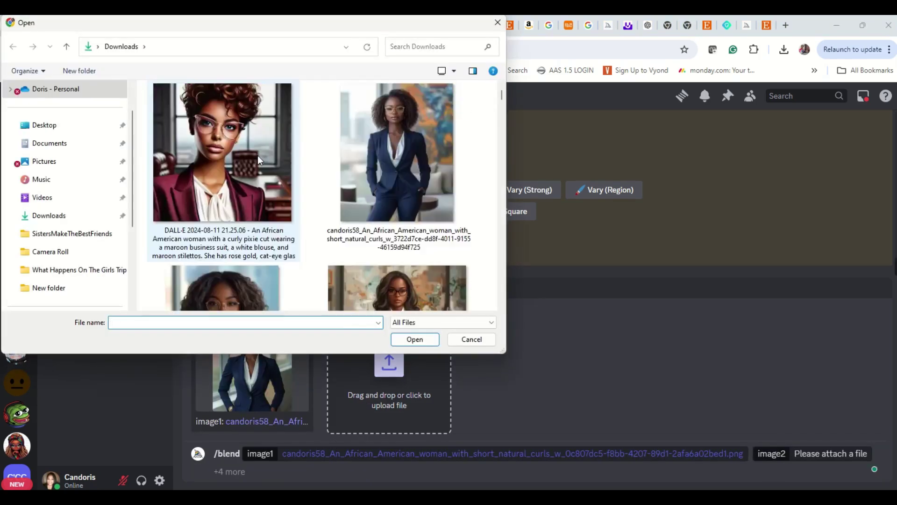
click(256, 159)
click(426, 339)
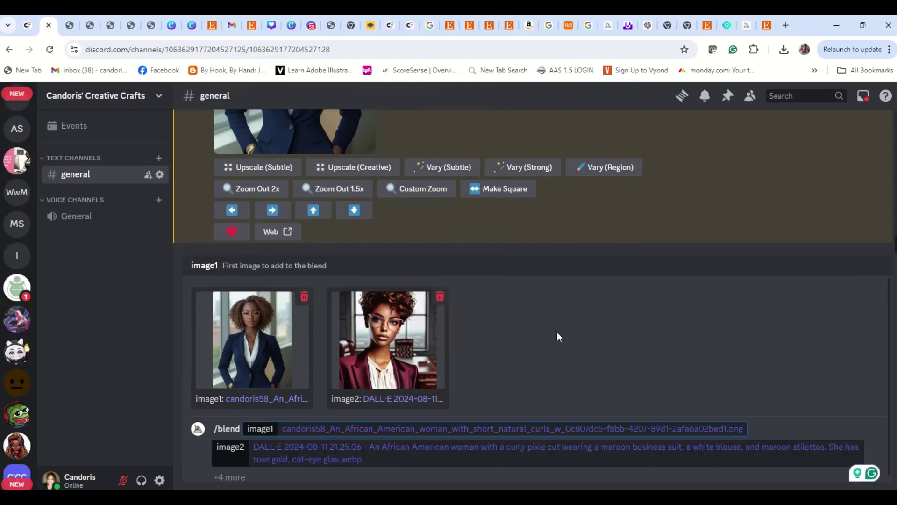
key(Return)
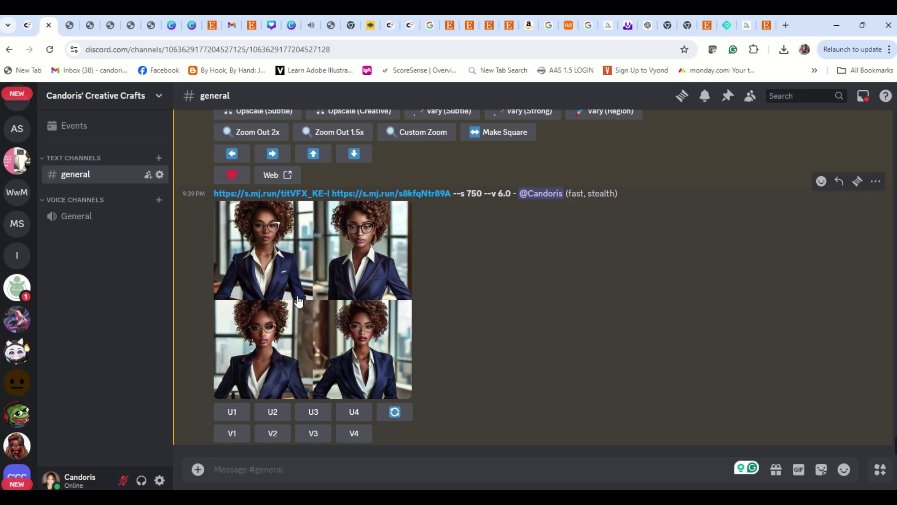
Open the blended four-image grid in the browser and examine the two left-hand portraits at full size
click(251, 228)
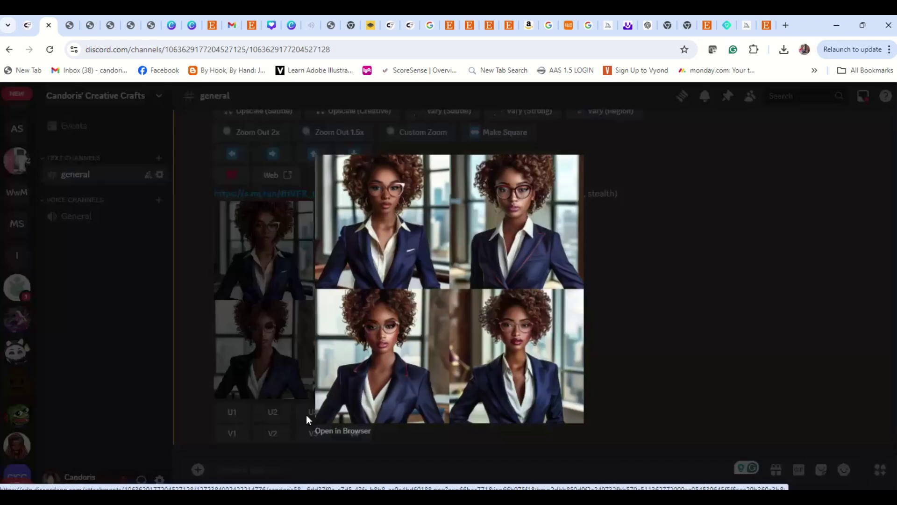
click(345, 430)
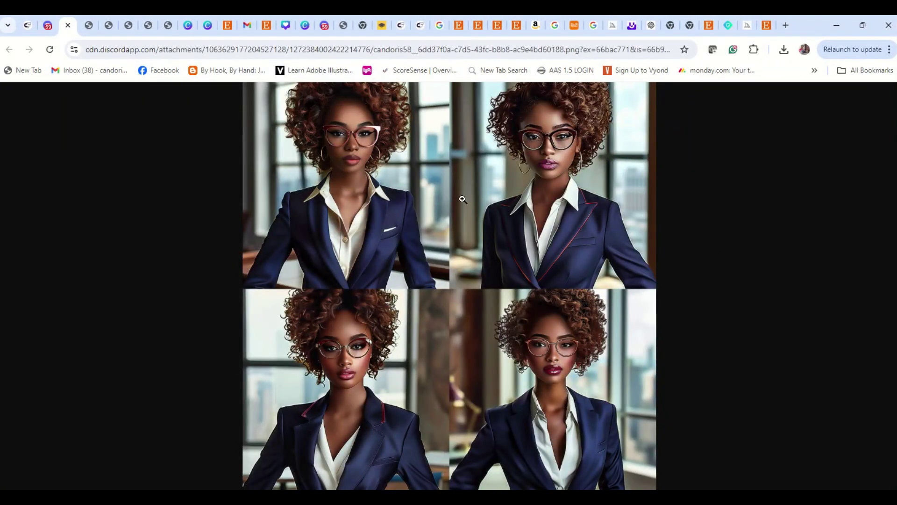
click(335, 146)
scroll(438, 419, down, 5)
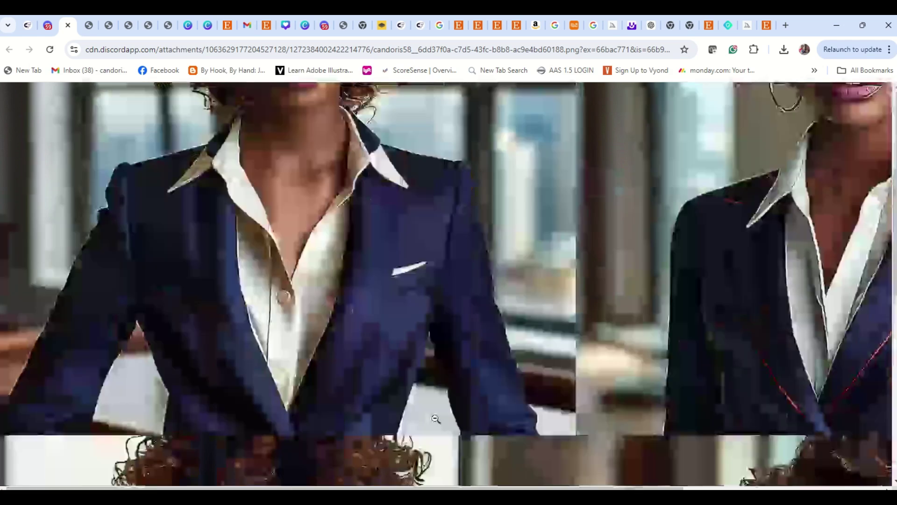
scroll(437, 420, down, 3)
scroll(444, 434, down, 4)
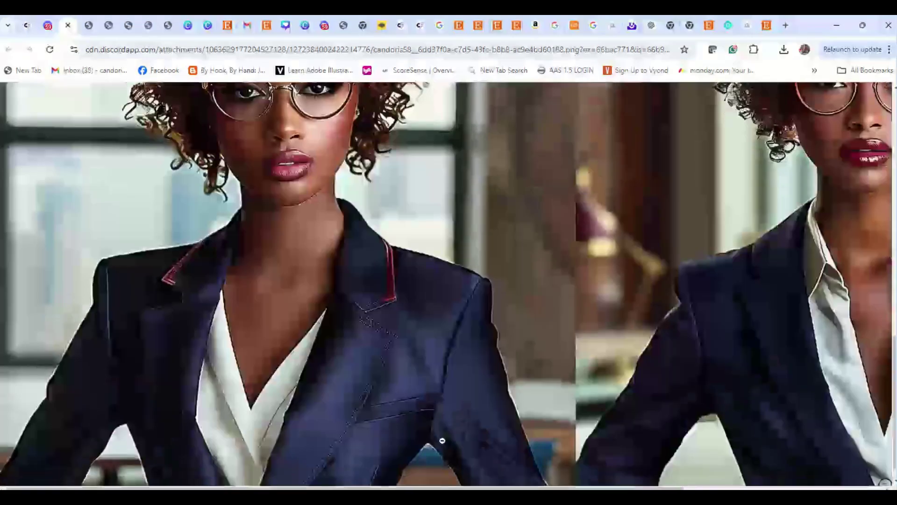
click(631, 428)
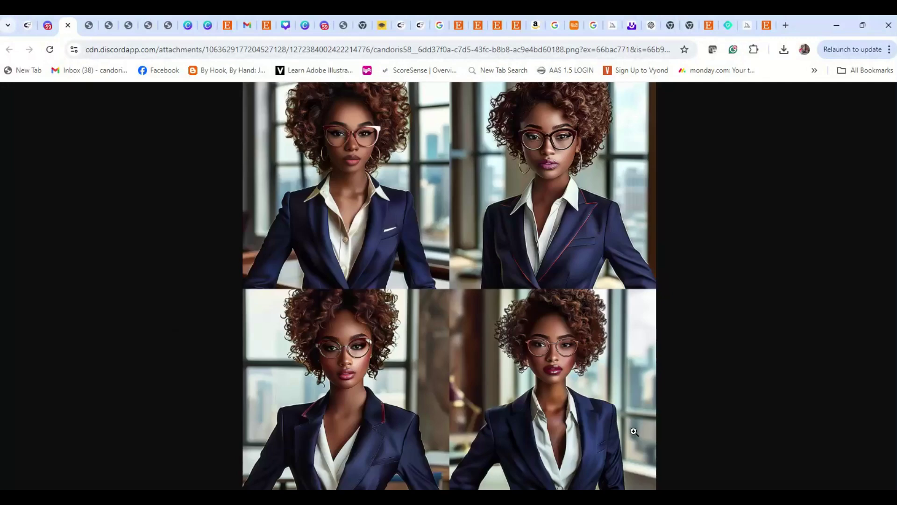
Enlarge the blended grid's right-hand side and examine its two portraits' suits, hair and faces
click(630, 139)
scroll(725, 247, down, 12)
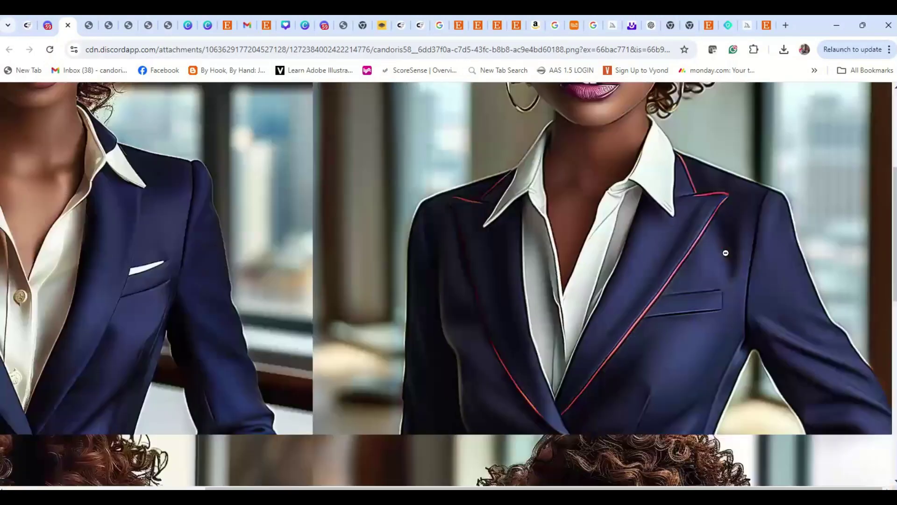
scroll(723, 258, up, 3)
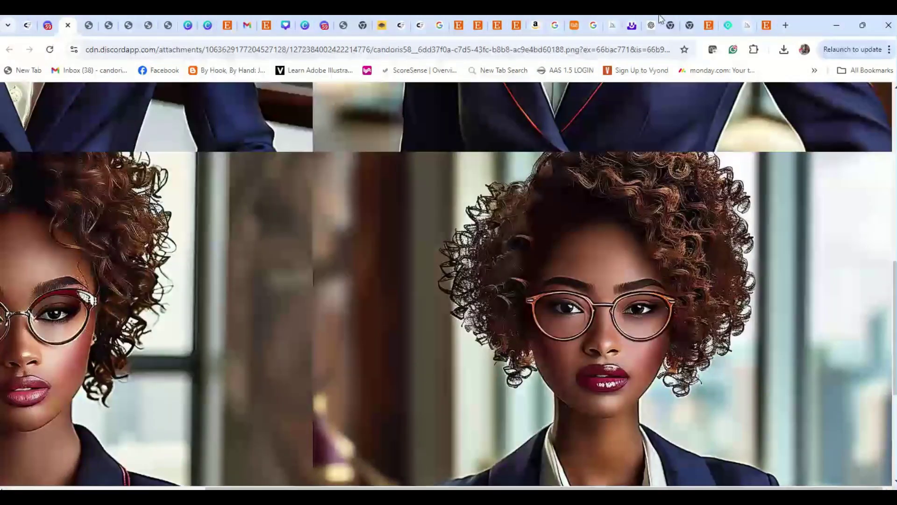
Close the blended grid's views, switch to ChatGPT, and open the maroon-suited woman's portrait at full size
click(68, 25)
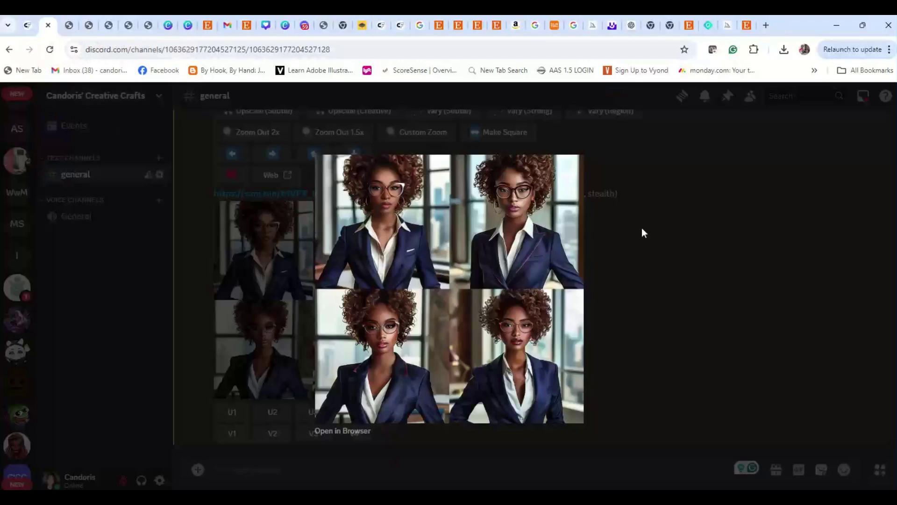
click(625, 210)
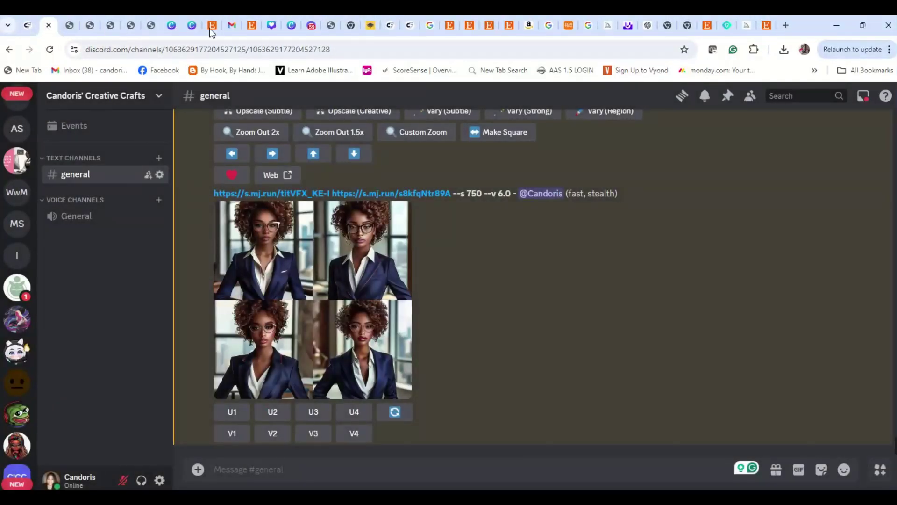
click(609, 26)
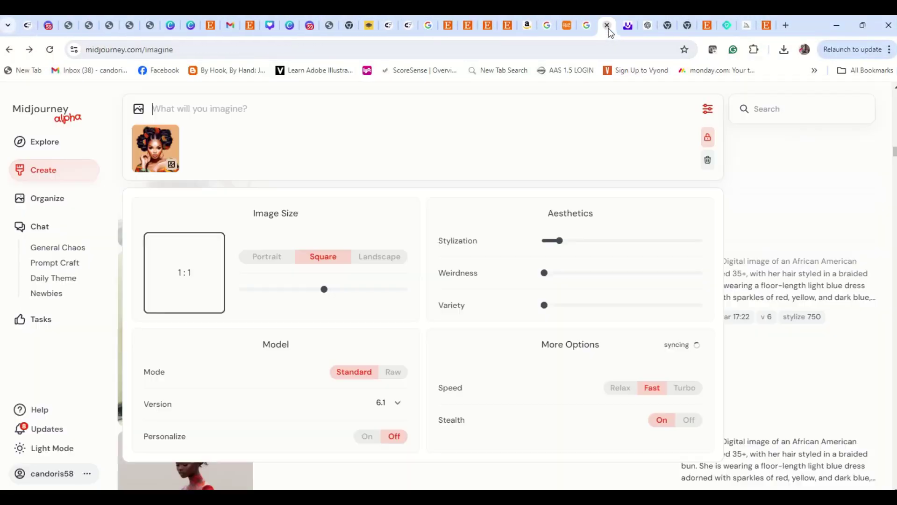
click(629, 27)
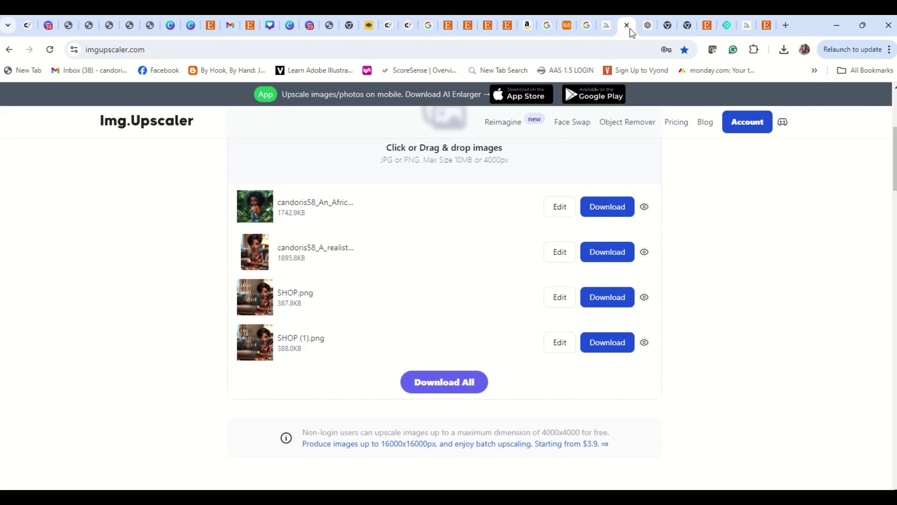
click(647, 26)
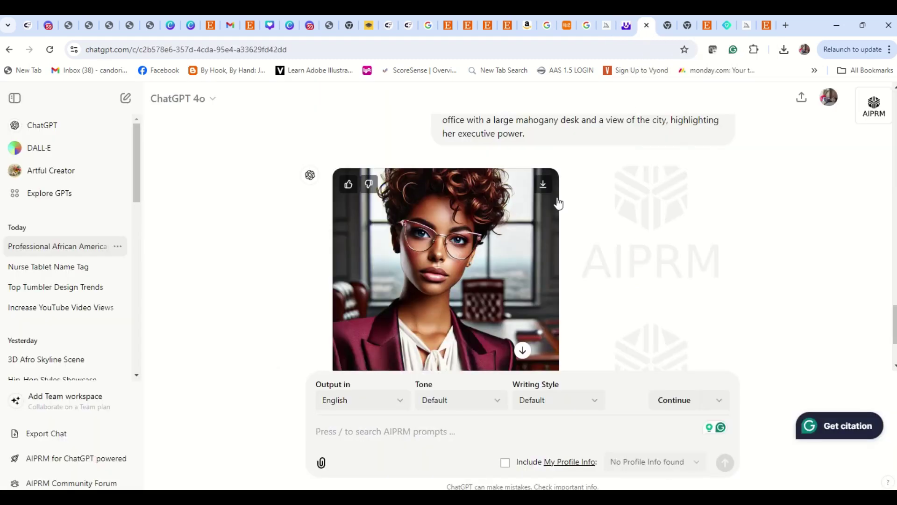
click(469, 207)
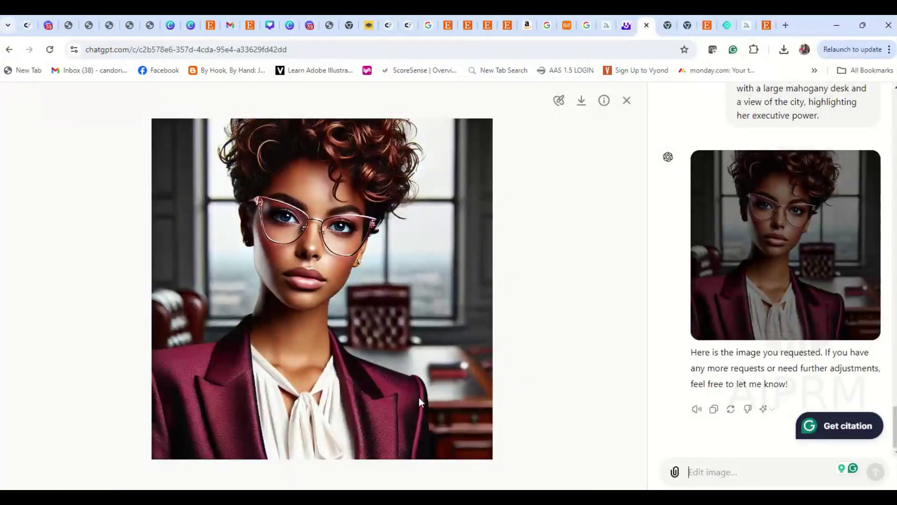
Start a selection edit on the portrait and brush over both sides of the maroon suit jacket, leaving the blouse mostly unselected
click(558, 102)
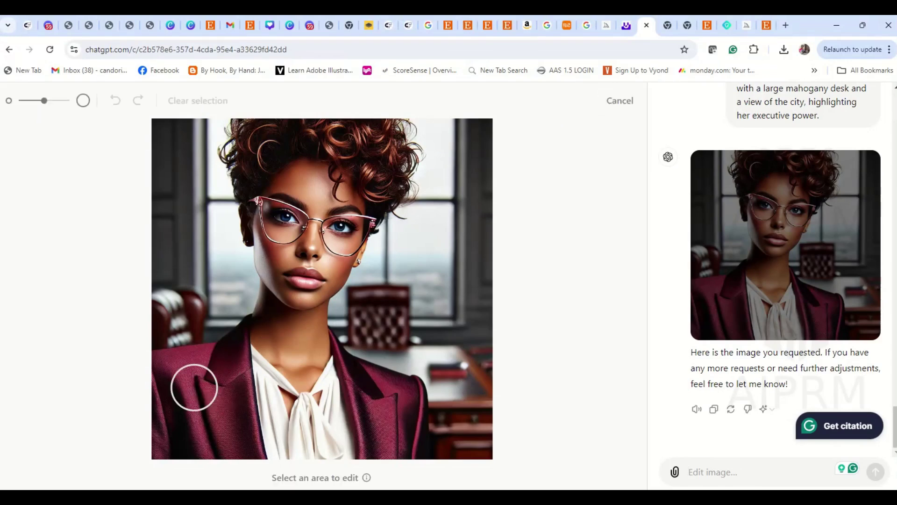
mouse_move(169, 363)
mouse_down()
mouse_move(222, 361)
mouse_move(238, 339)
mouse_up()
mouse_move(226, 389)
mouse_down()
mouse_move(236, 416)
mouse_move(239, 397)
mouse_move(248, 444)
mouse_move(178, 442)
mouse_move(166, 421)
mouse_move(178, 400)
mouse_move(196, 400)
mouse_up()
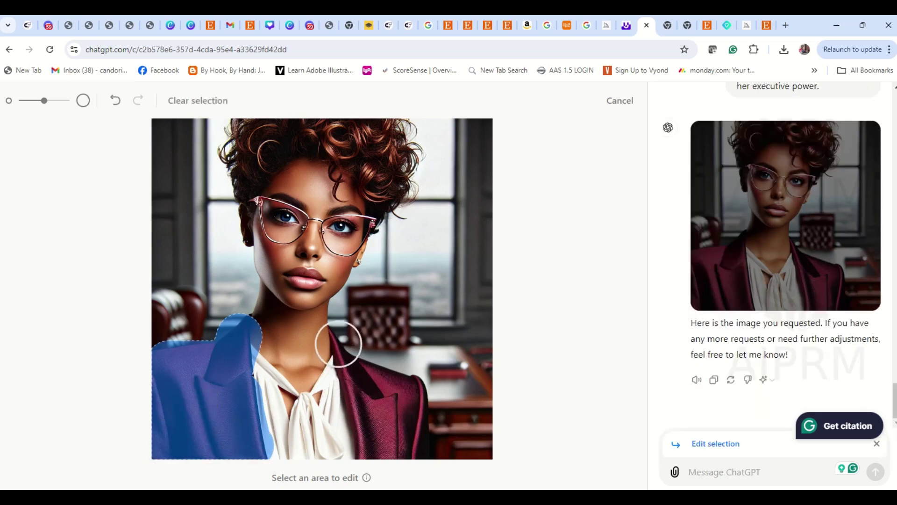
mouse_move(341, 343)
mouse_down()
mouse_move(371, 448)
mouse_move(421, 440)
mouse_move(407, 384)
mouse_move(374, 372)
mouse_move(391, 416)
mouse_up()
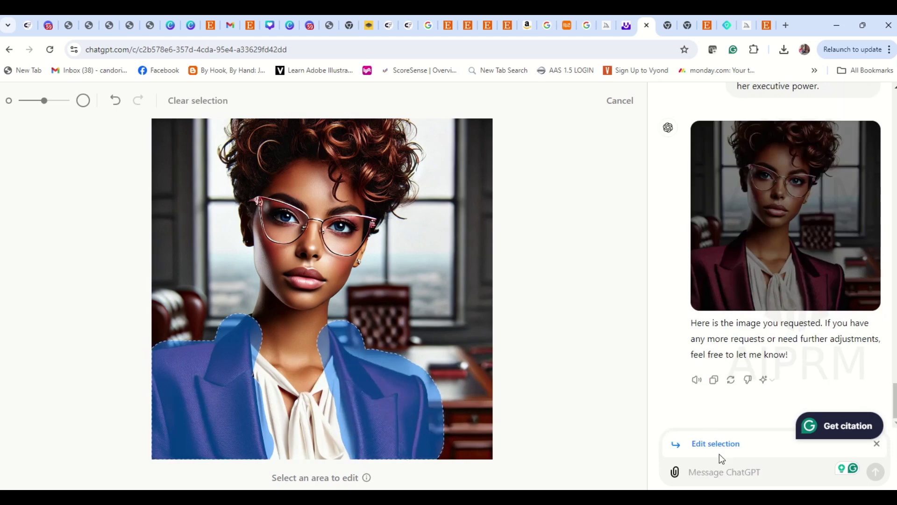
Submit the edit request "change the suit to blue" for the selected jacket area
click(701, 470)
text(change the s)
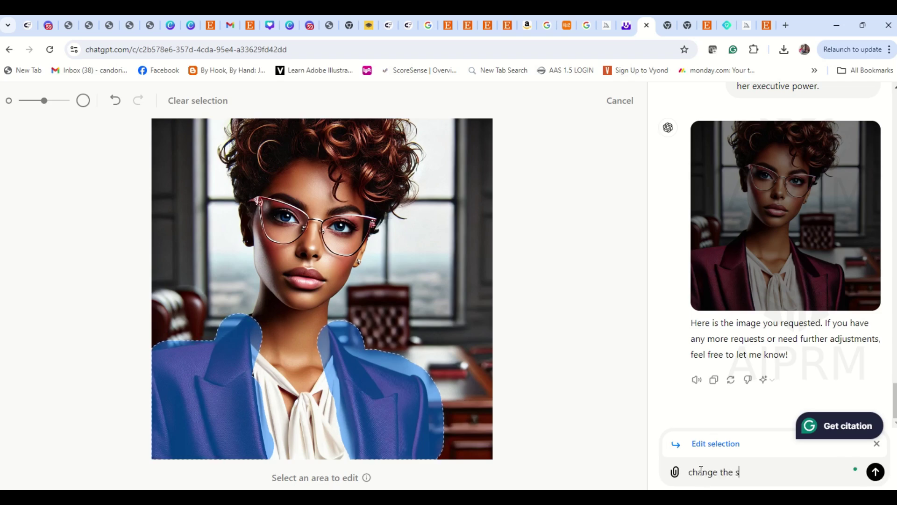
text(uit to blue)
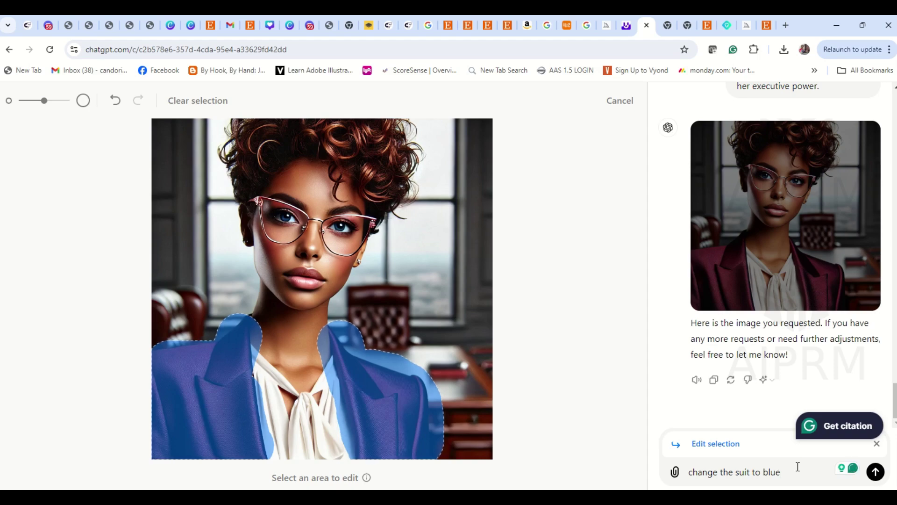
key(Return)
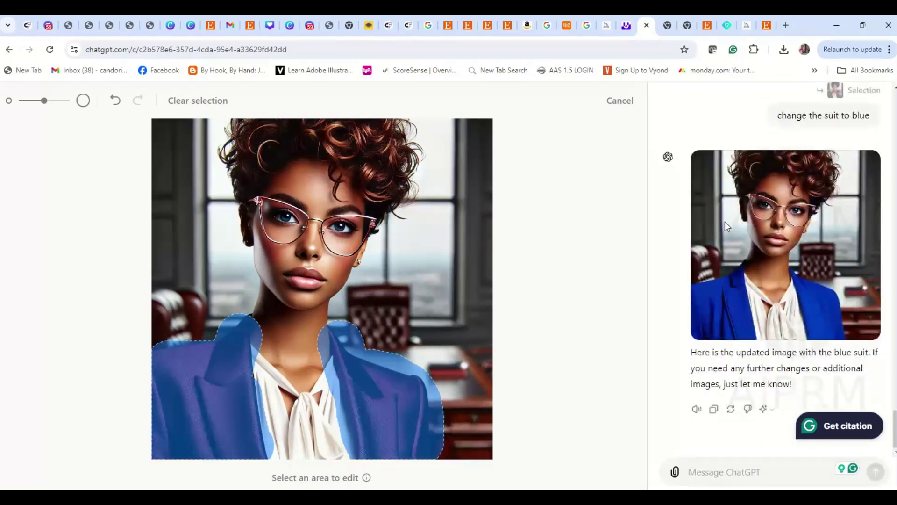
Open the blue-suited portrait at full size, download it, and view its prompt before returning to the conversation
click(826, 186)
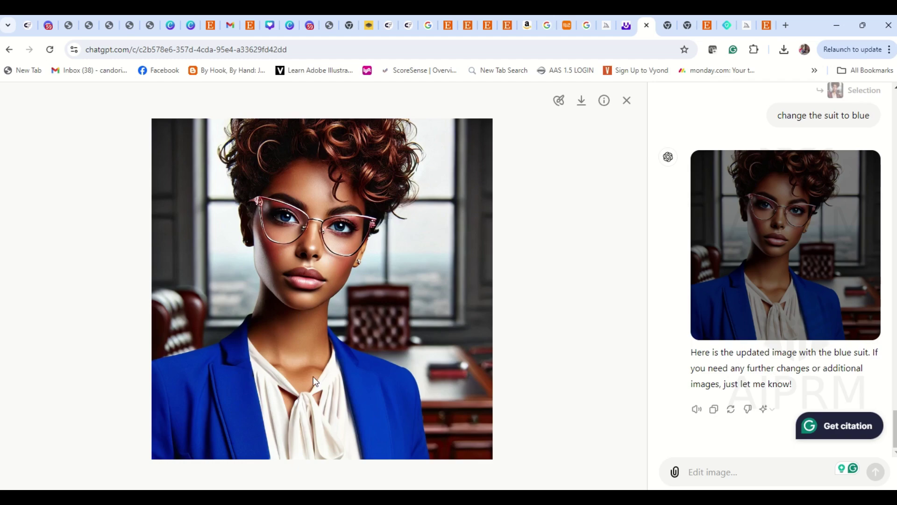
click(581, 102)
click(605, 102)
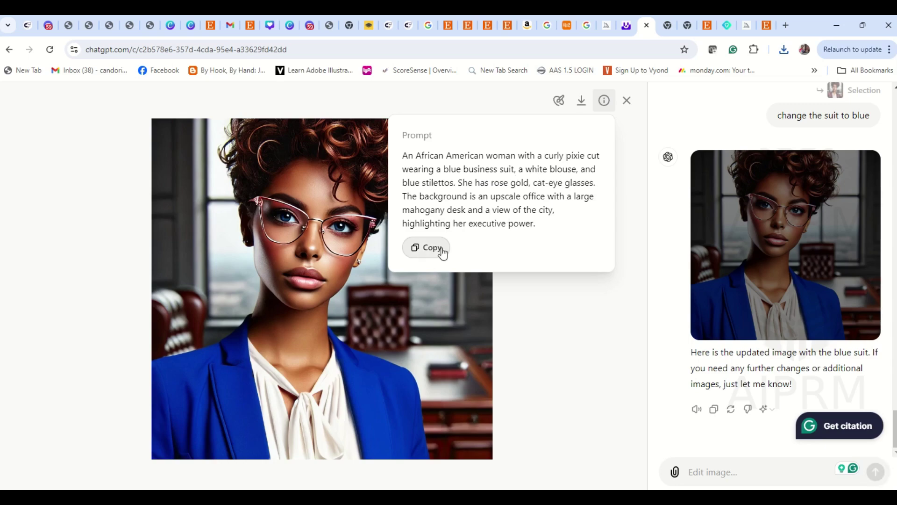
click(628, 102)
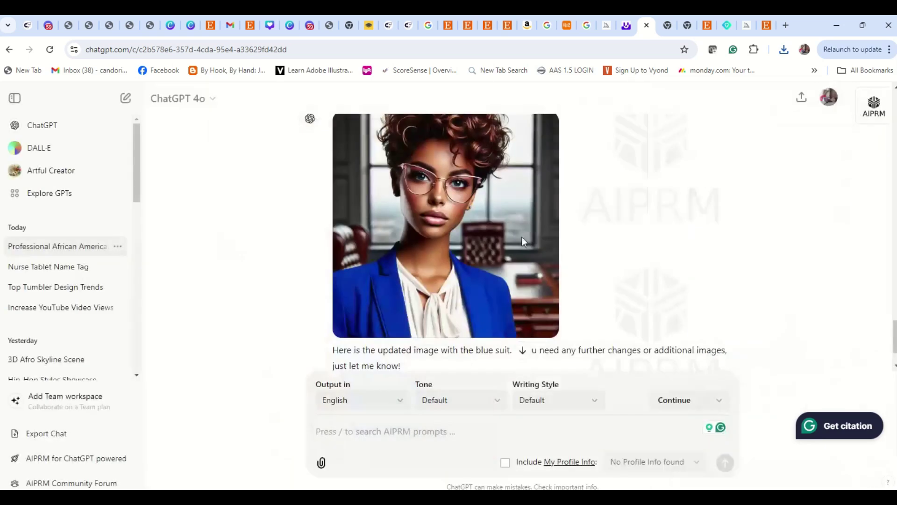
Compare the maroon-suited and blue-suited versions of the portrait in the conversation
scroll(511, 312, up, 10)
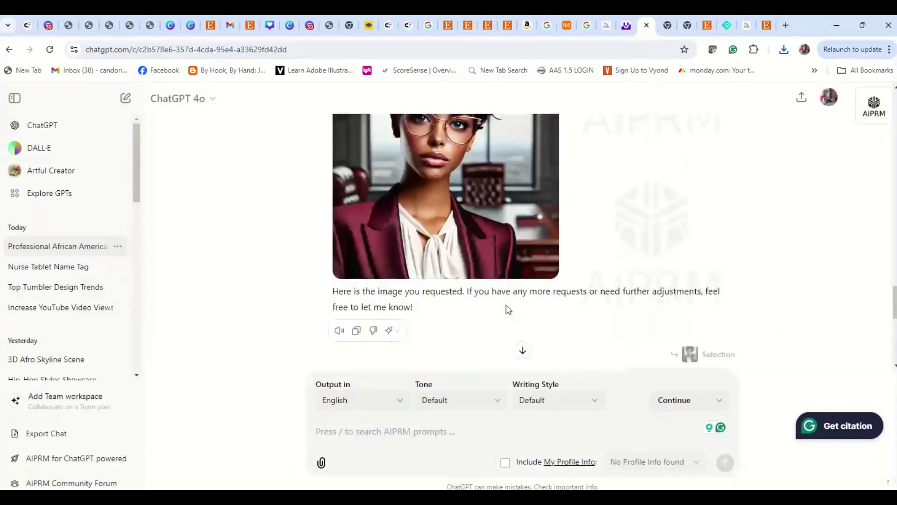
scroll(507, 310, down, 8)
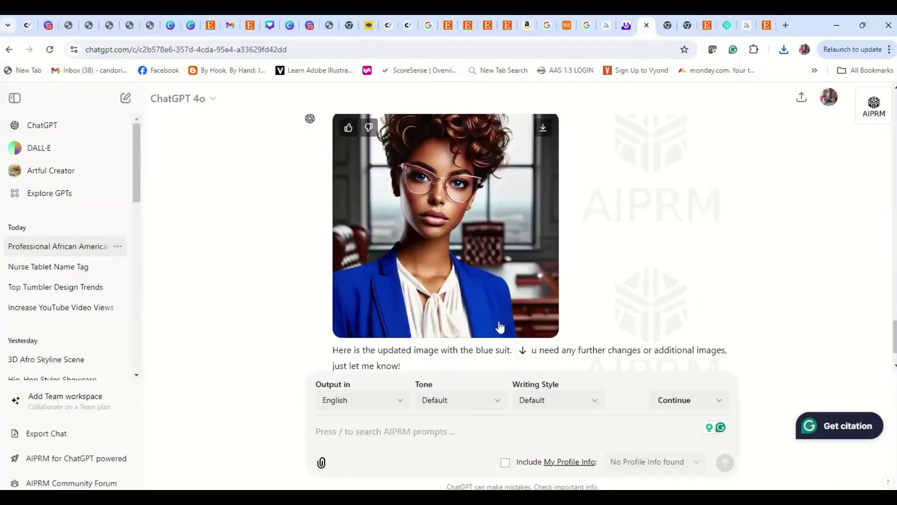
scroll(496, 318, up, 6)
scroll(496, 318, down, 6)
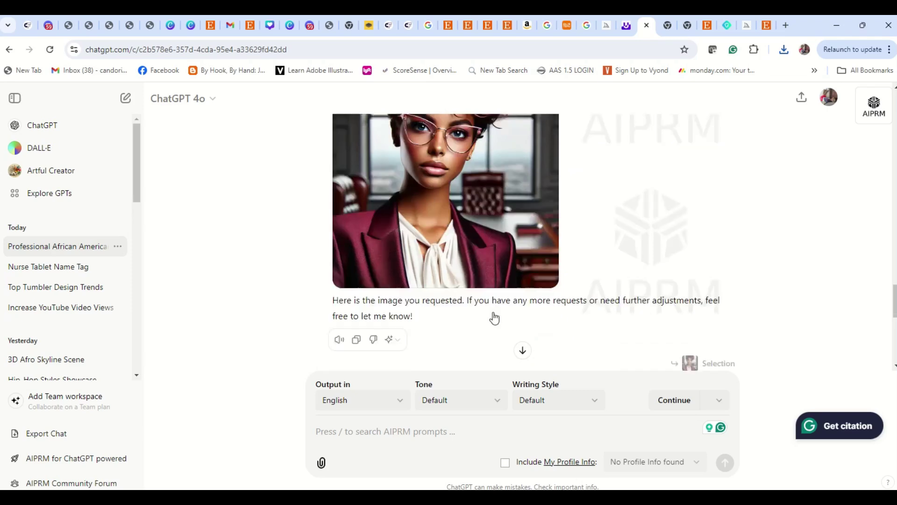
scroll(495, 320, up, 10)
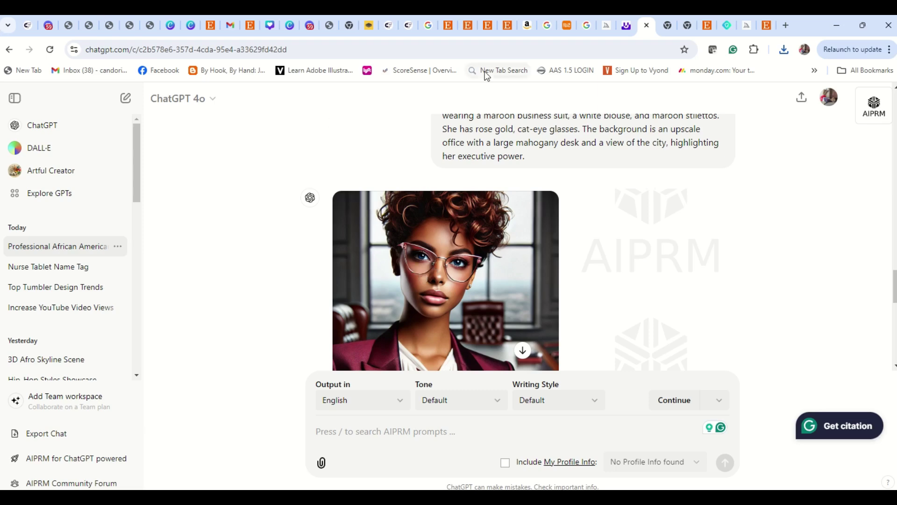
click(632, 28)
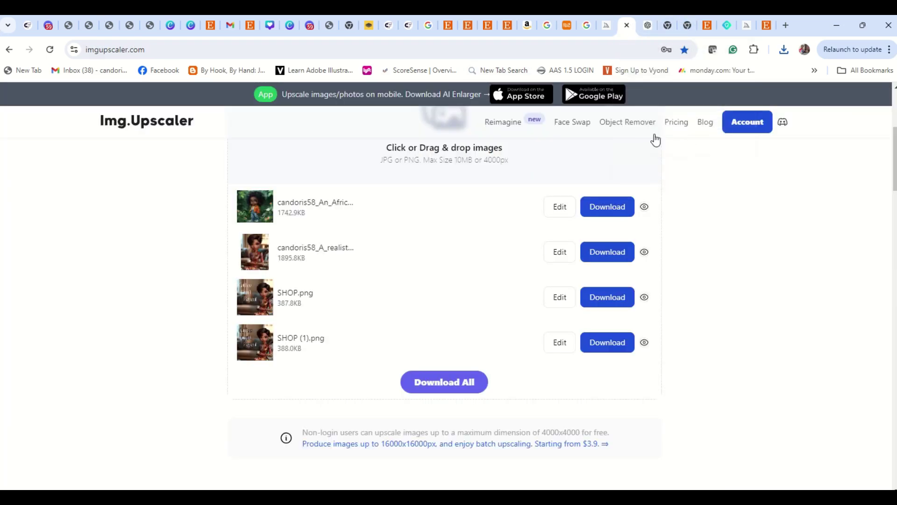
click(653, 23)
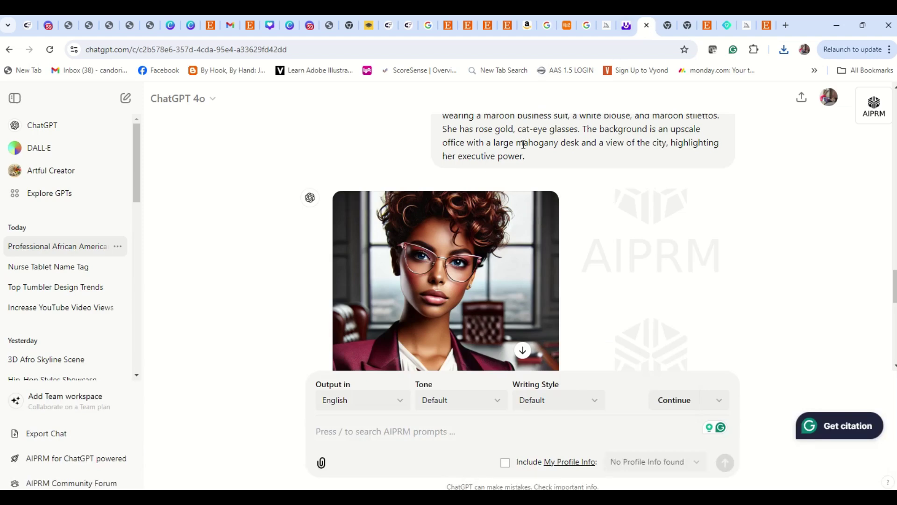
mouse_move(457, 250)
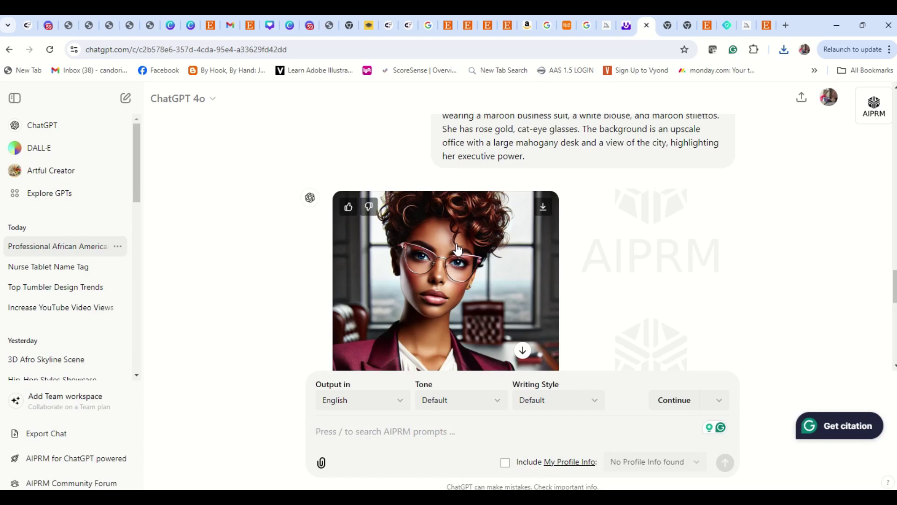
click(606, 26)
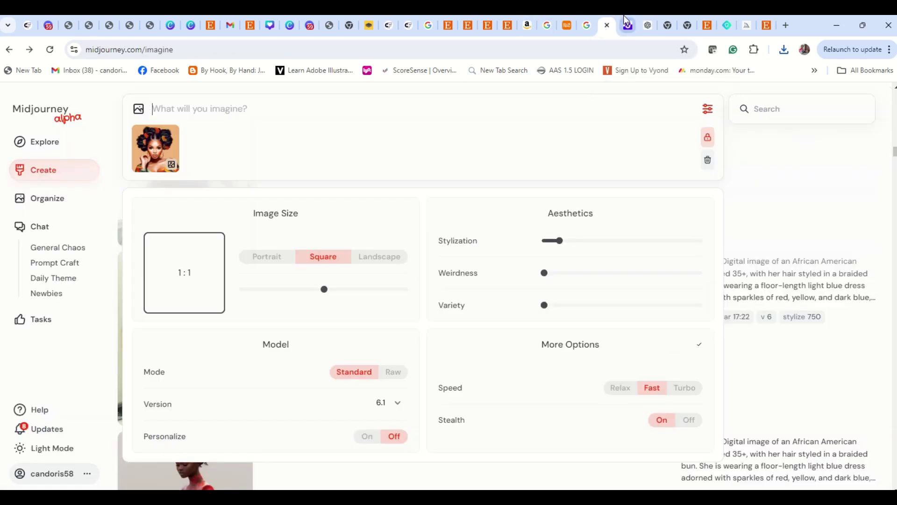
Switch to Img.Upscaler and upload the downloaded Midjourney portrait of the curly-haired woman in the maroon suit
click(624, 26)
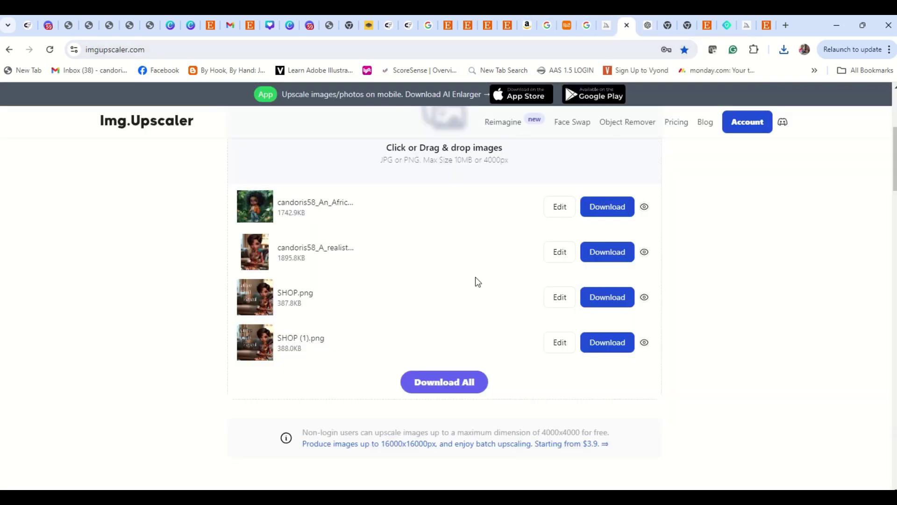
scroll(475, 277, up, 5)
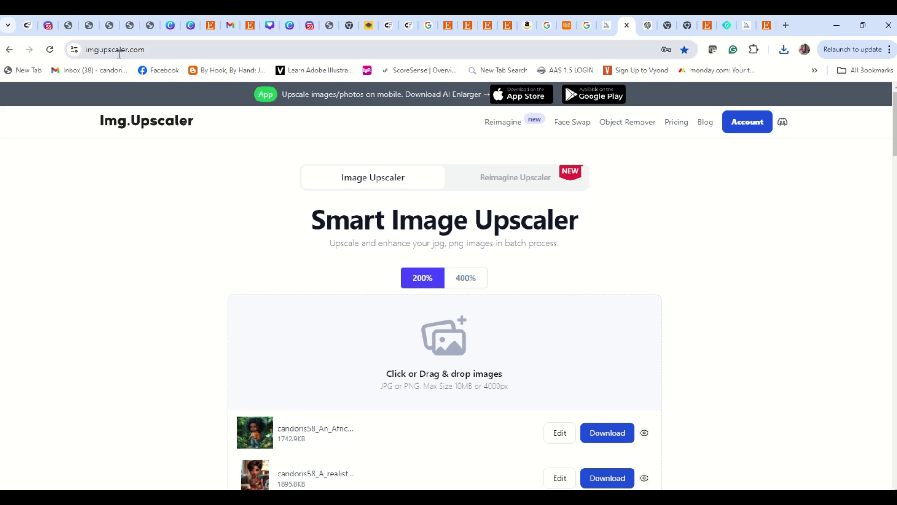
scroll(438, 290, down, 2)
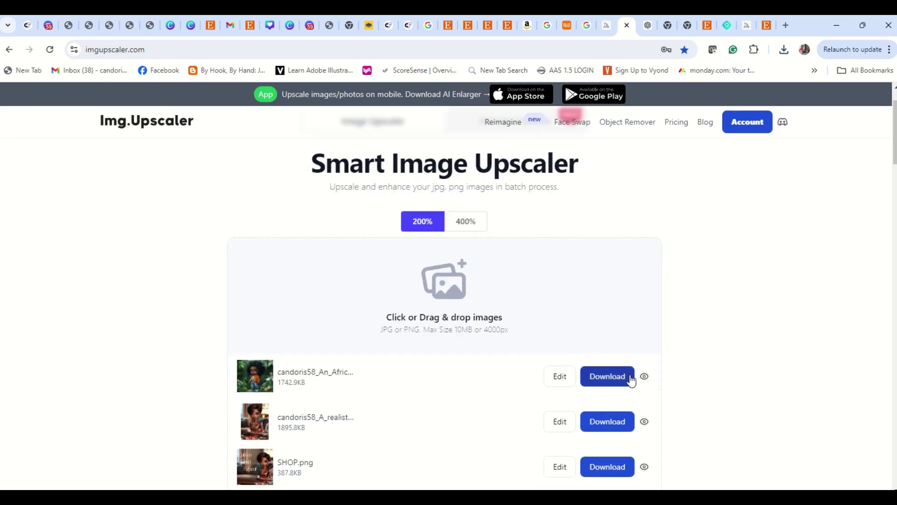
click(456, 290)
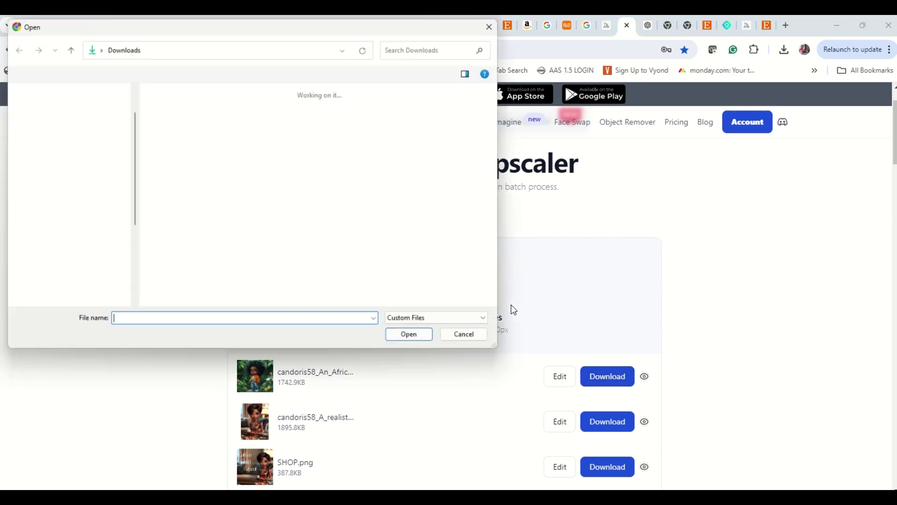
scroll(394, 239, down, 5)
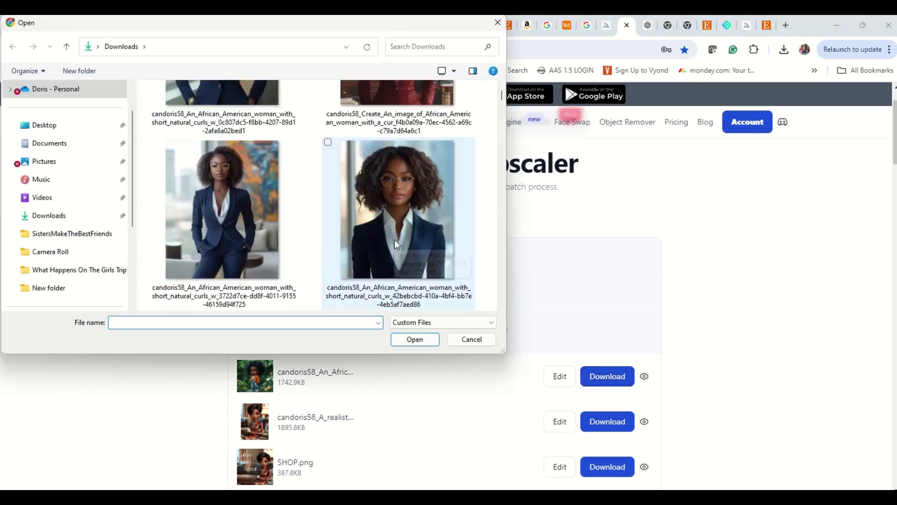
scroll(395, 239, up, 5)
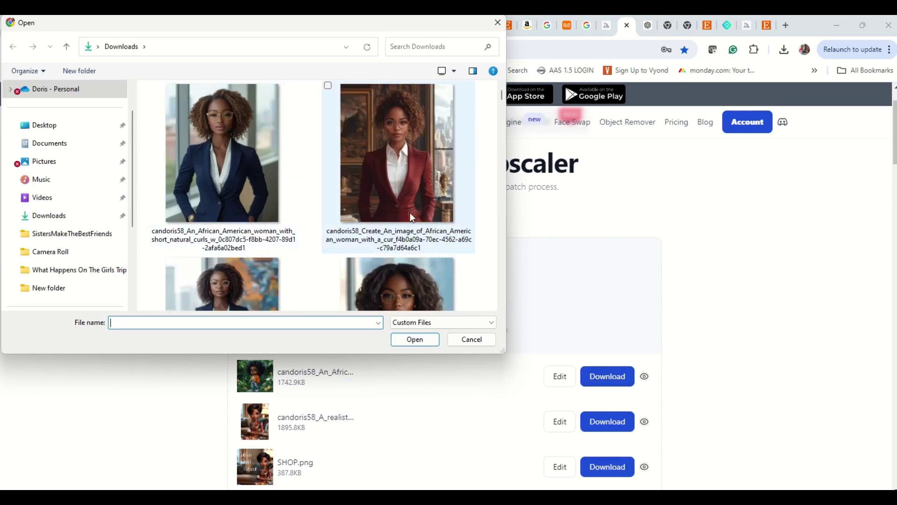
click(411, 135)
click(430, 345)
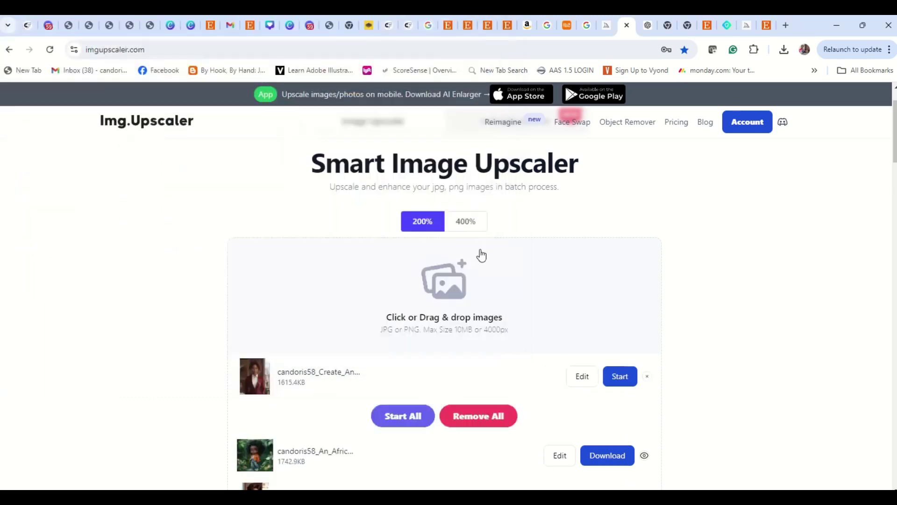
Upscale the uploaded maroon-suit portrait at 200% and download the result
click(622, 376)
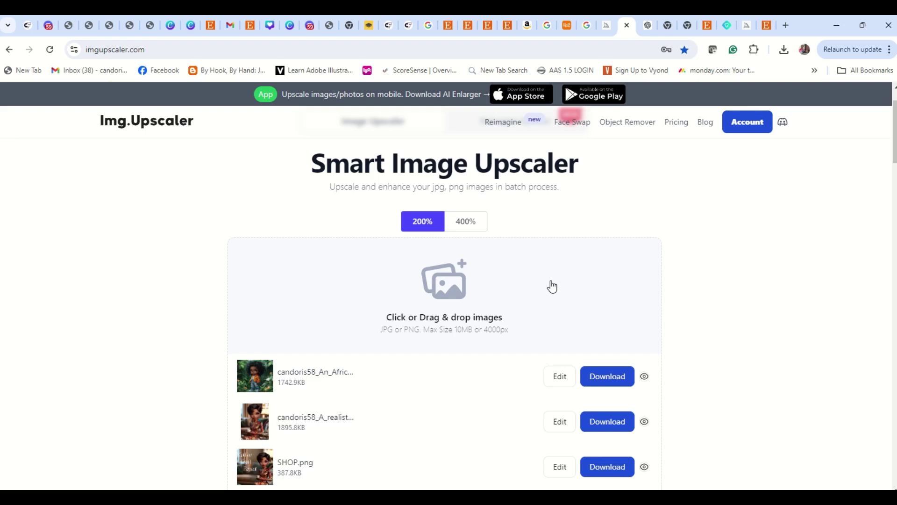
scroll(550, 278, down, 5)
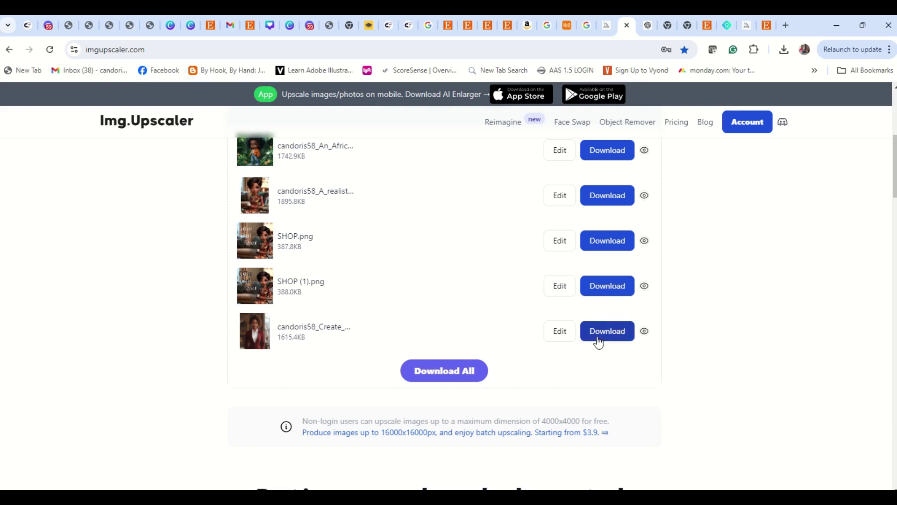
click(617, 337)
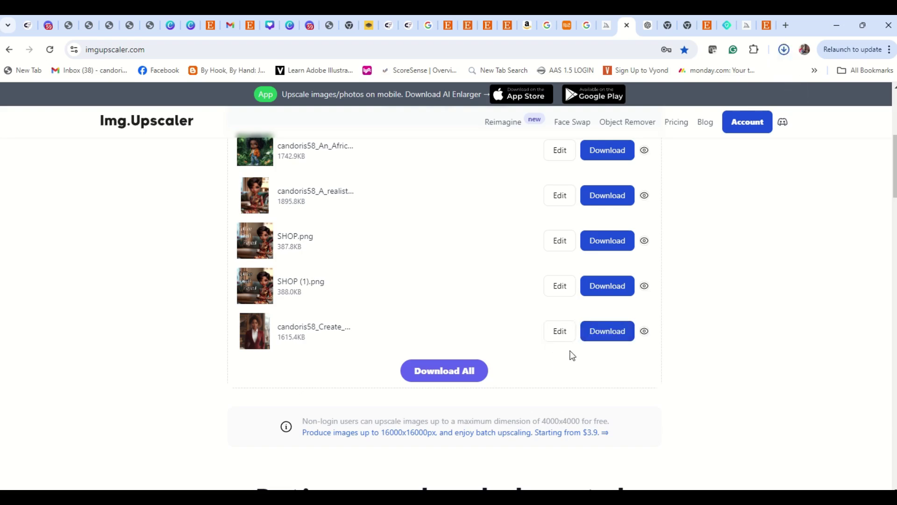
Open the upscaled maroon-suit portrait in Img.Upscaler's editor and look through the Downloads folder in File Explorer
click(560, 332)
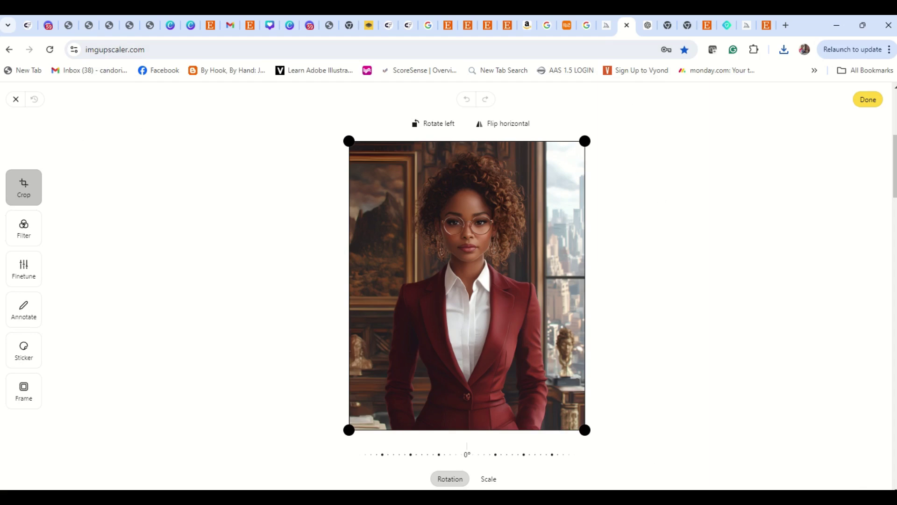
key(super+e)
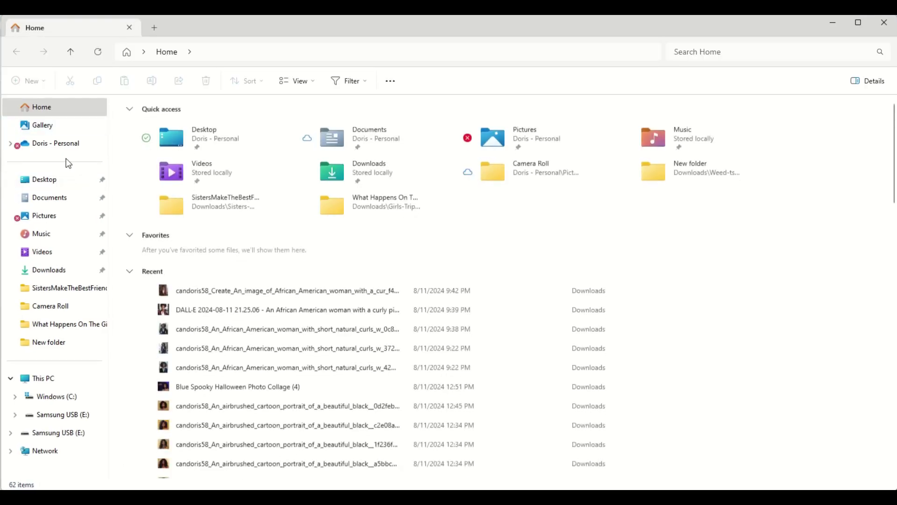
click(82, 269)
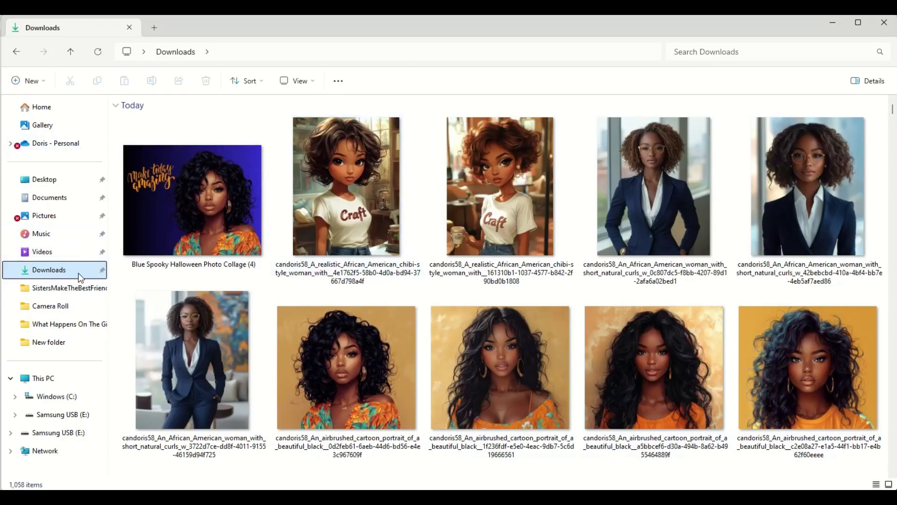
click(58, 260)
click(59, 270)
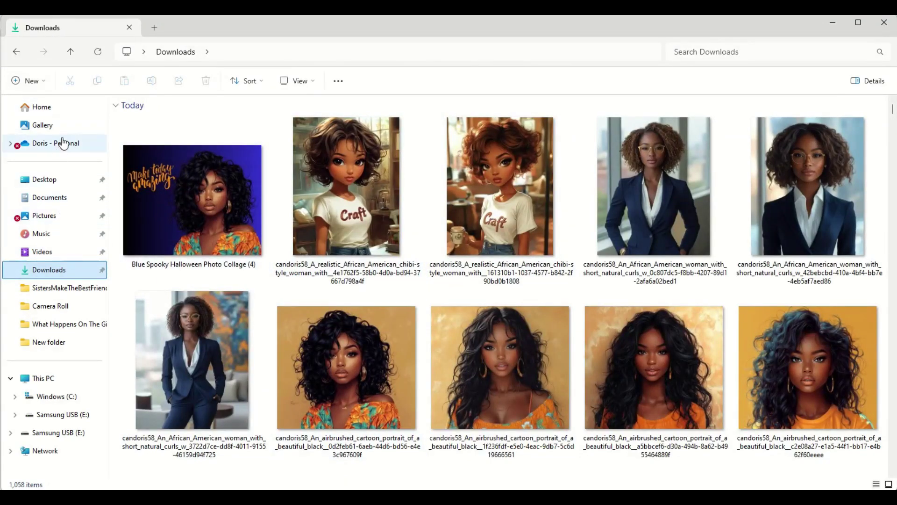
click(71, 402)
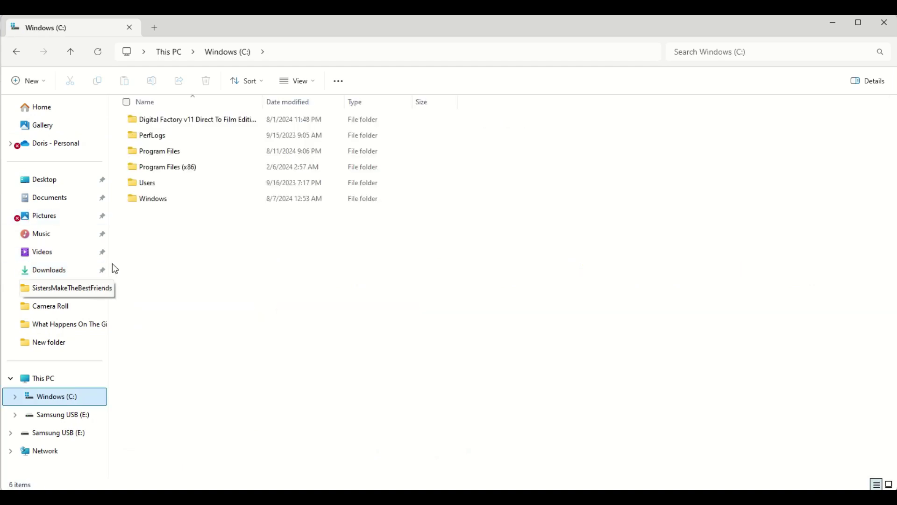
click(56, 274)
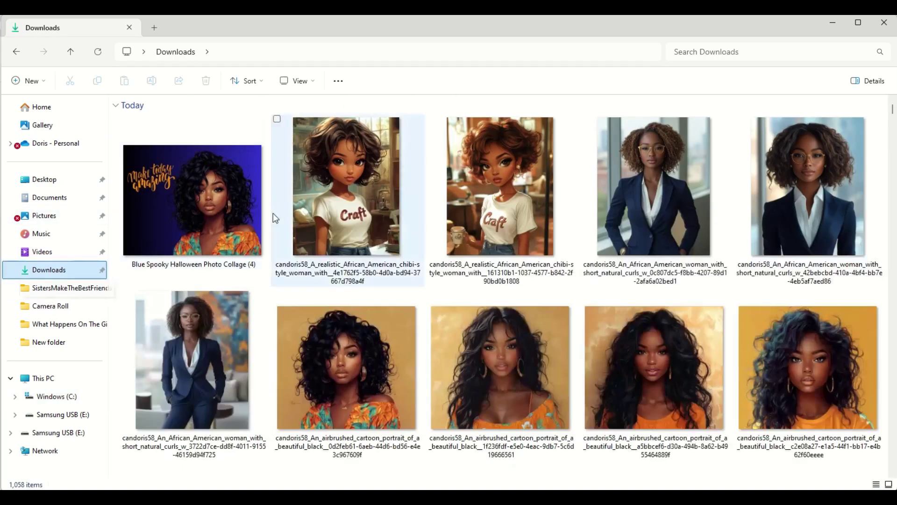
click(884, 24)
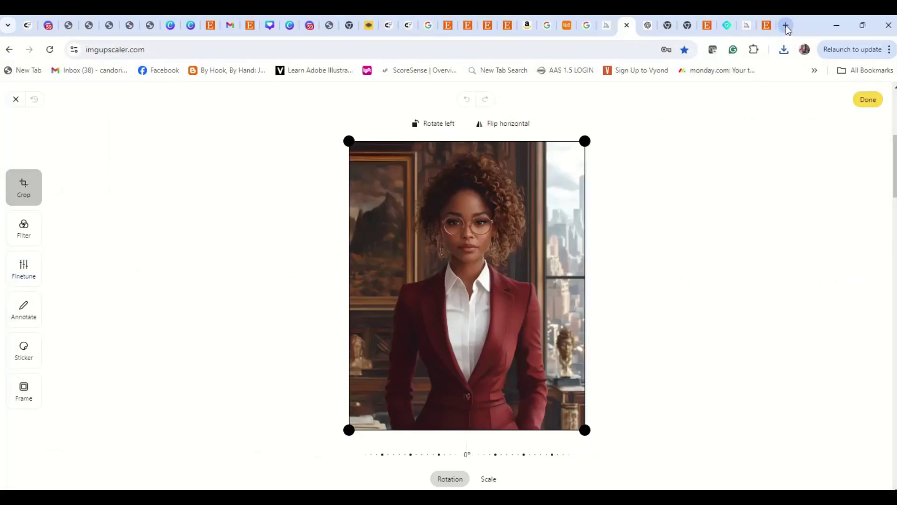
click(786, 26)
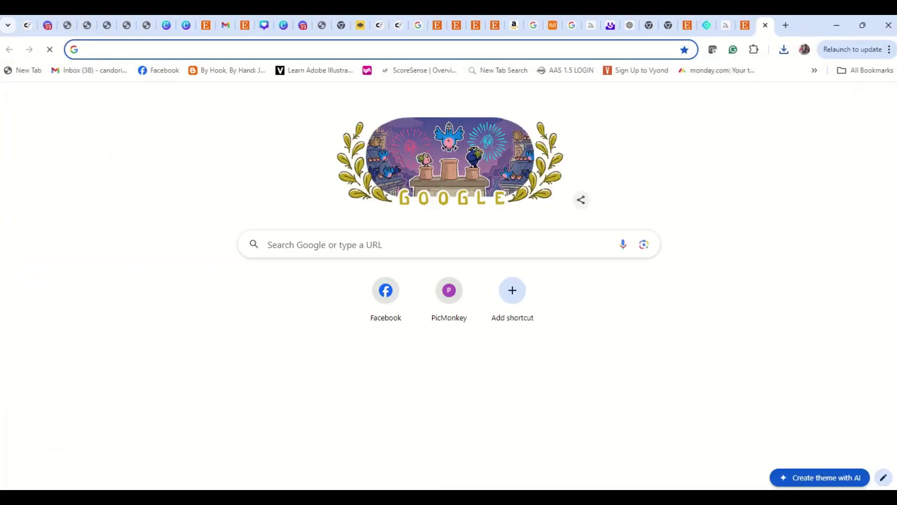
Open the original maroon-suit portrait from File Explorer's recent files, check its file info for the pixel dimensions, and close it
click(458, 481)
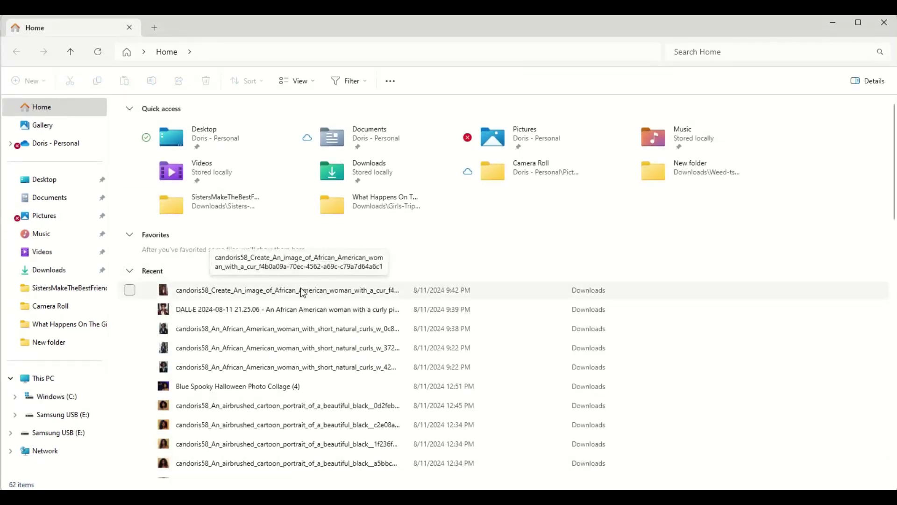
double_click(303, 291)
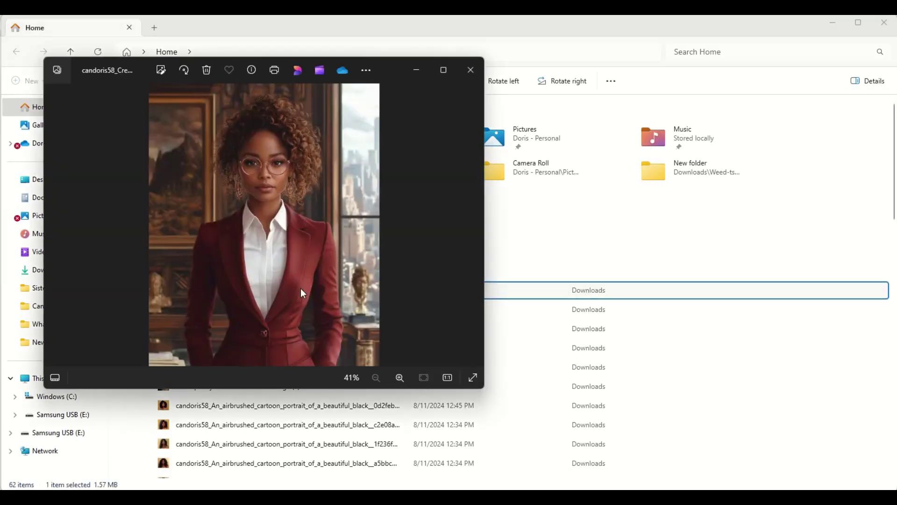
click(444, 70)
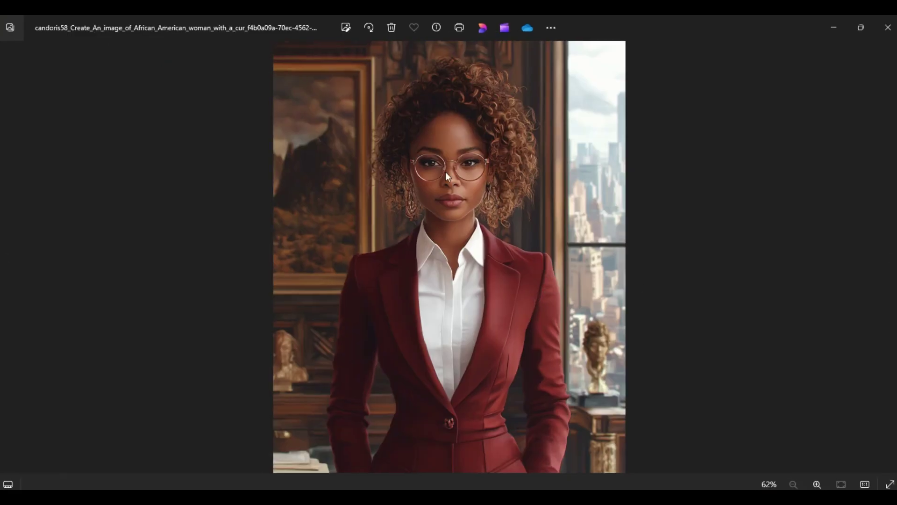
right_click(430, 143)
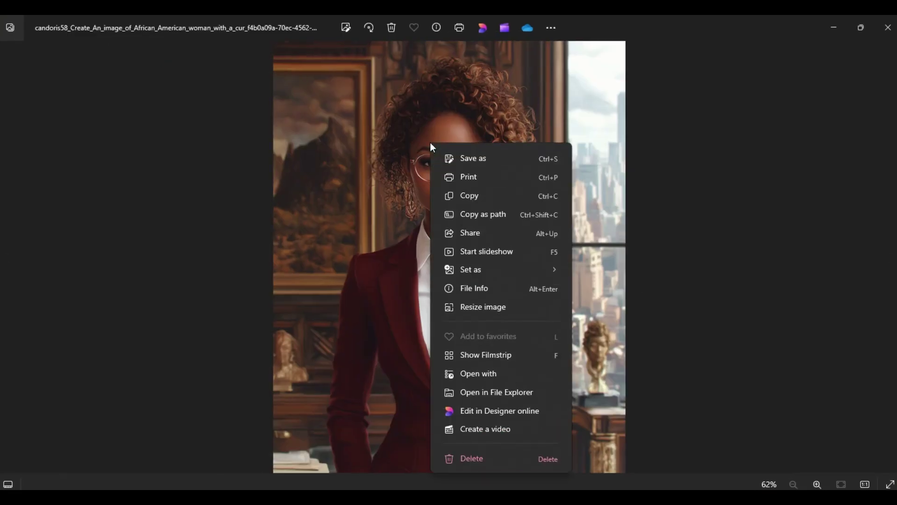
click(490, 293)
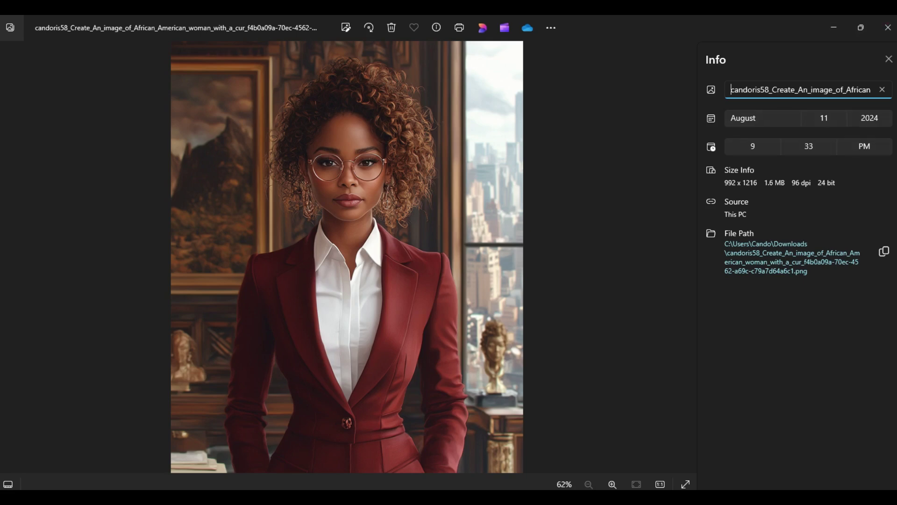
click(889, 28)
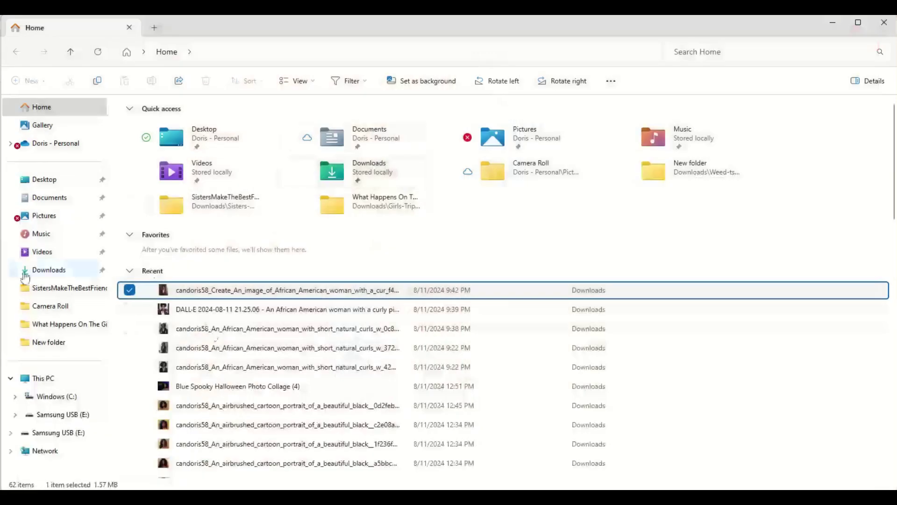
Open the upscaled "(1)" copy of the maroon-suit portrait from Downloads, check its file info for the pixel dimensions, and close it
click(52, 273)
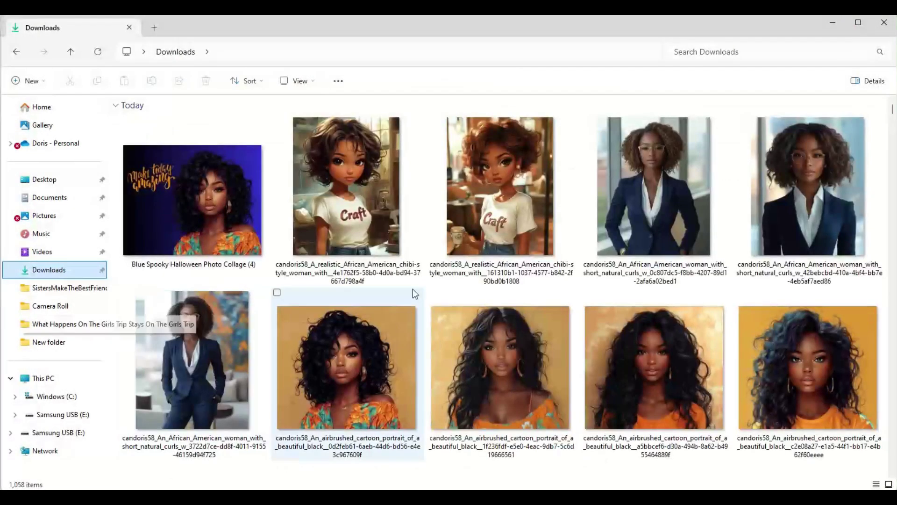
scroll(545, 222, down, 3)
scroll(545, 228, down, 3)
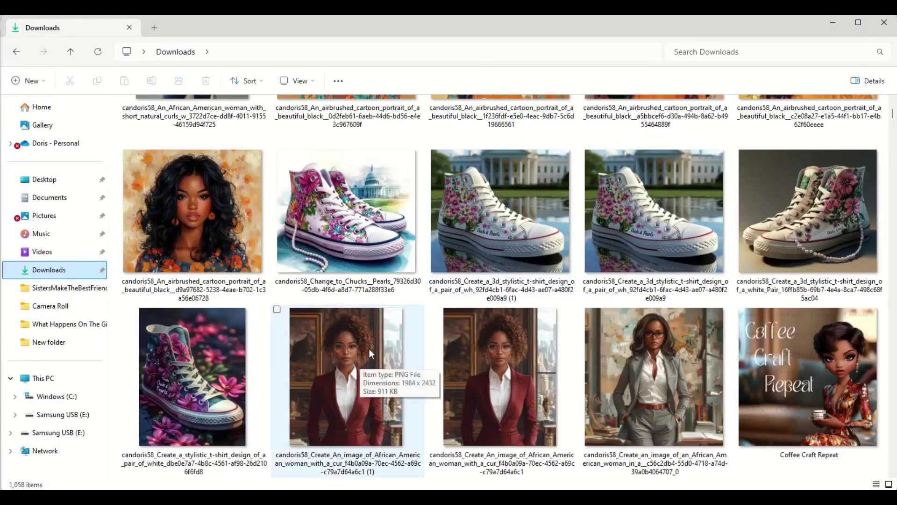
double_click(341, 342)
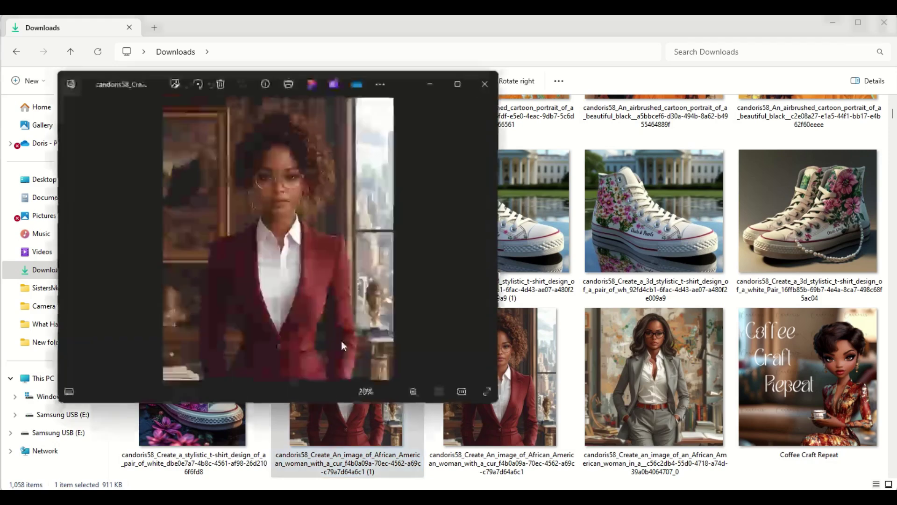
click(457, 90)
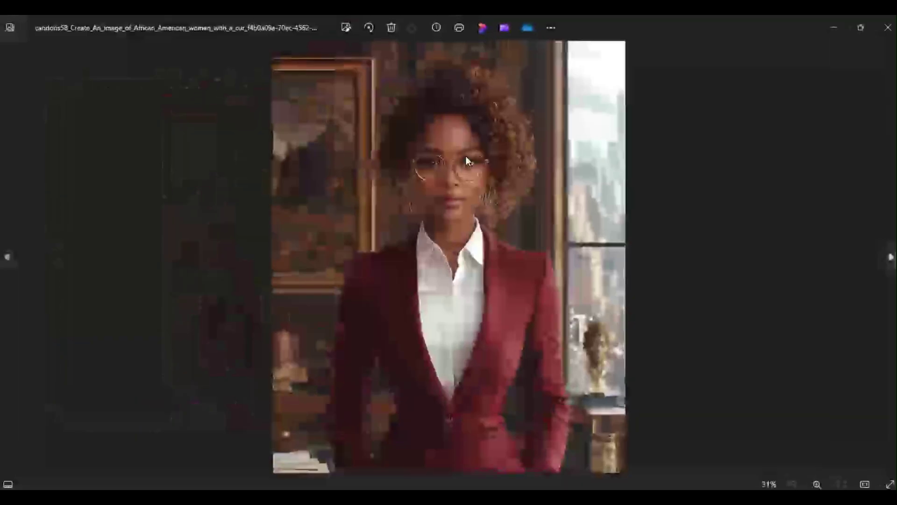
right_click(467, 156)
click(519, 304)
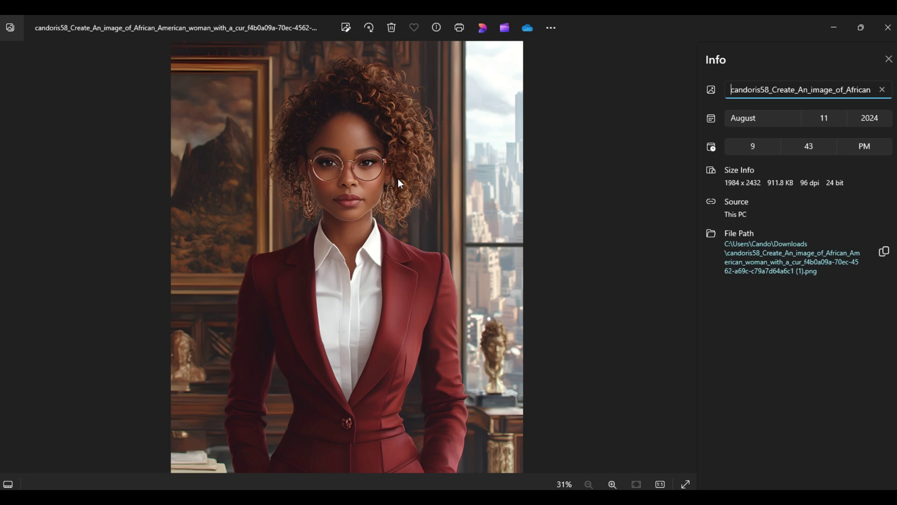
click(888, 28)
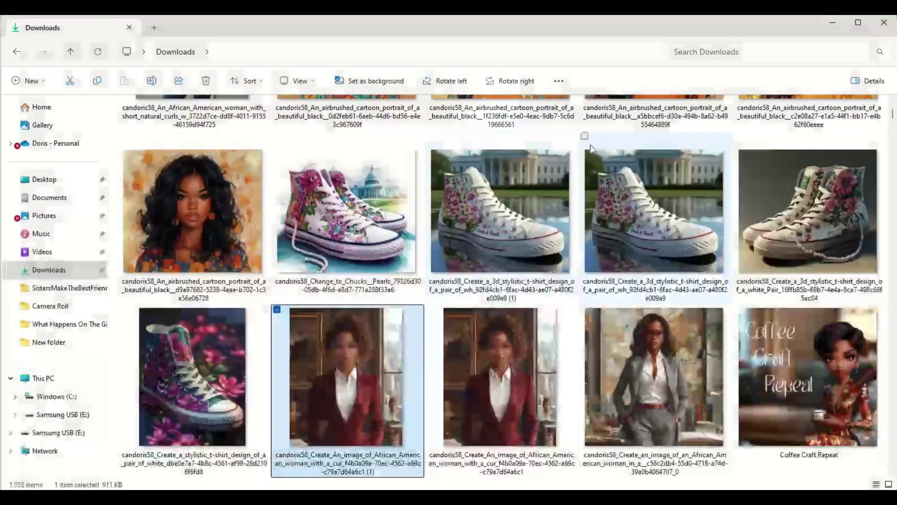
scroll(486, 344, up, 5)
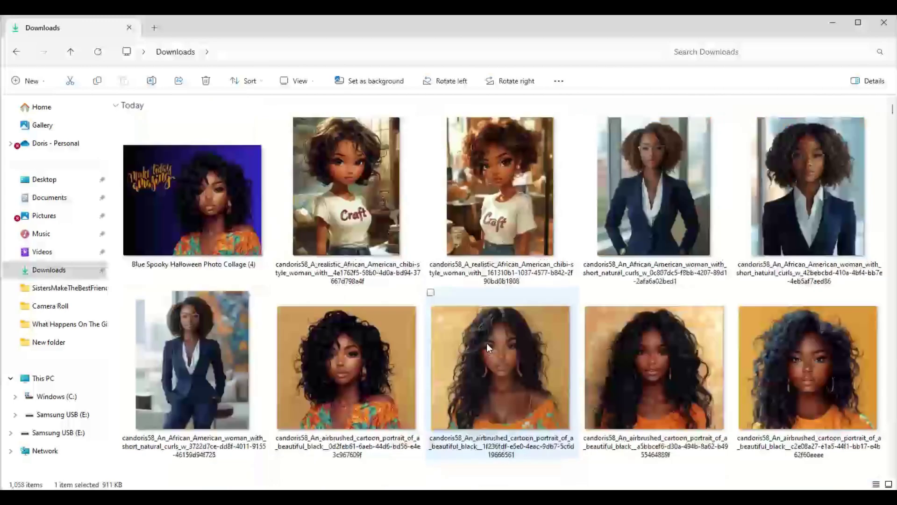